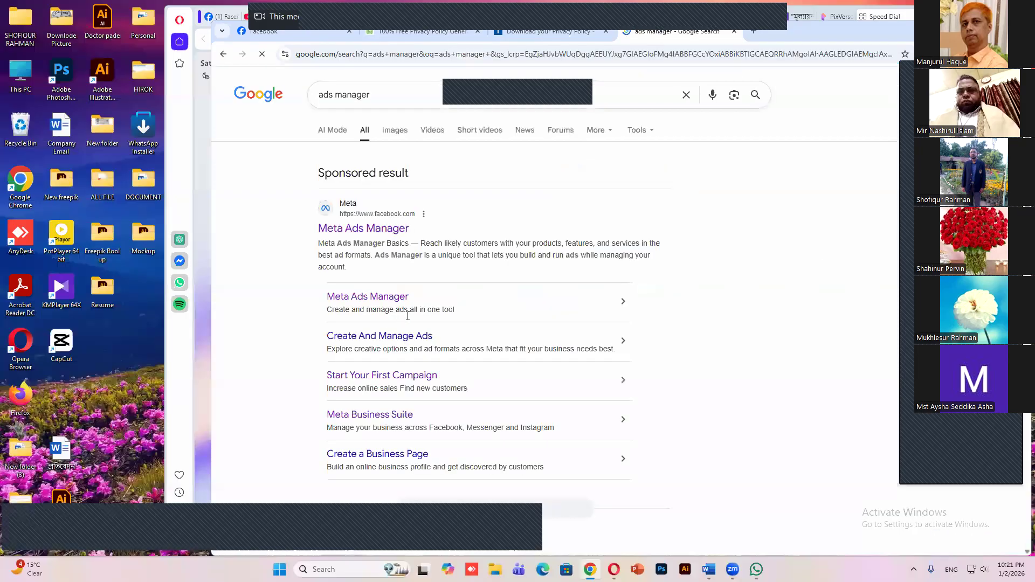
Open the "Ads Manager - Meta for Business" result from the ads manager search results
{"action": "scroll", "coordinate": [462, 312], "scroll_direction": "down", "scroll_amount": 4}
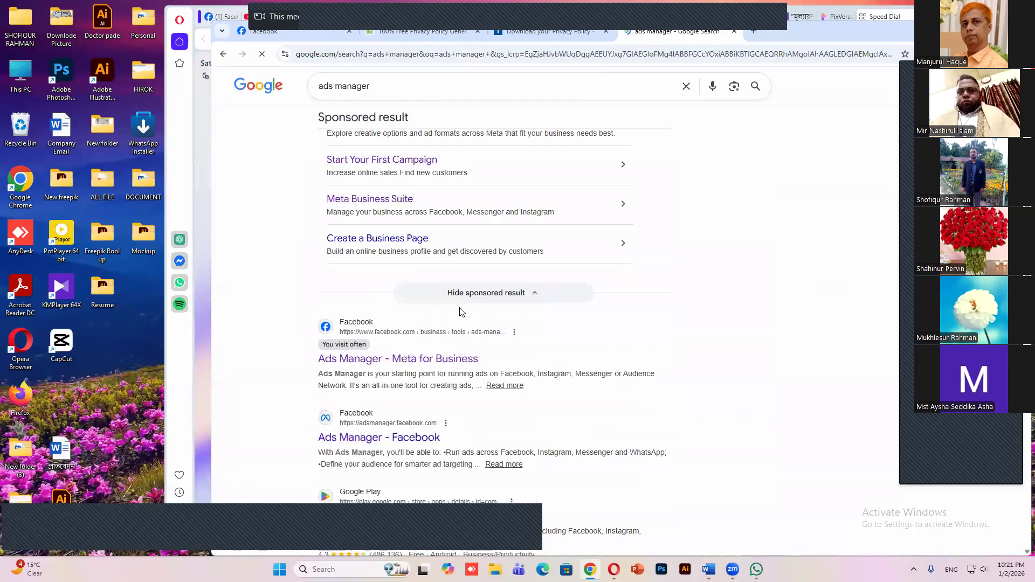
{"action": "scroll", "coordinate": [462, 311], "scroll_direction": "down", "scroll_amount": 1}
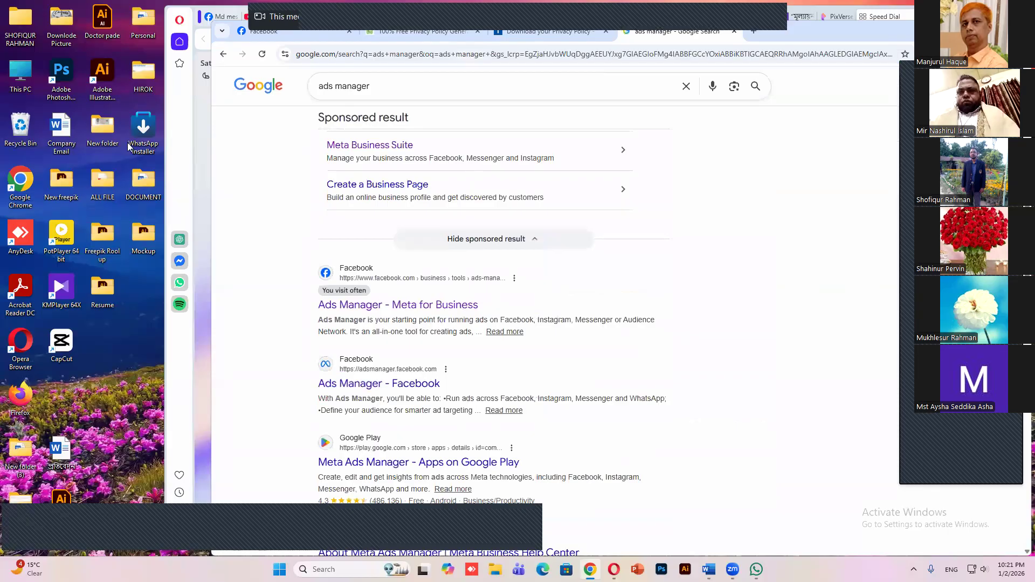
{"action": "left_click", "coordinate": [338, 305]}
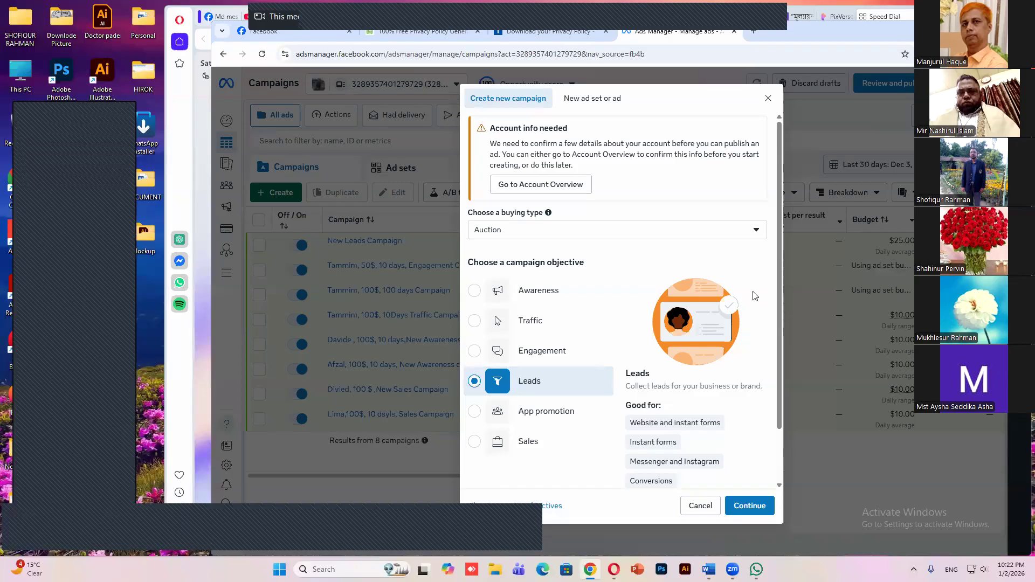
Take a screen snip of the "Good for" list of the Leads objective in the new campaign dialog
{"action": "scroll", "coordinate": [753, 294], "scroll_direction": "down", "scroll_amount": 1}
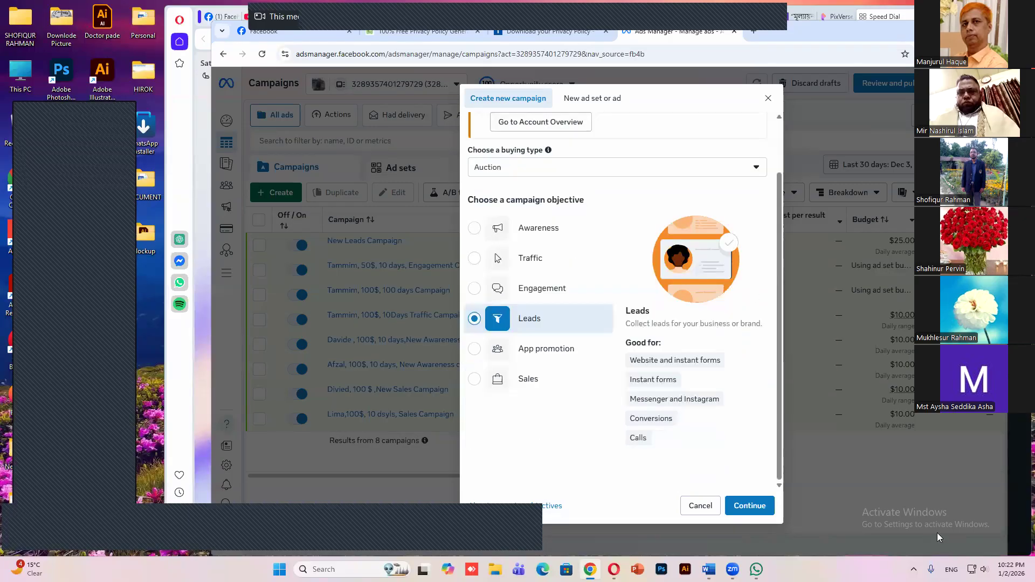
{"action": "left_click", "coordinate": [914, 569]}
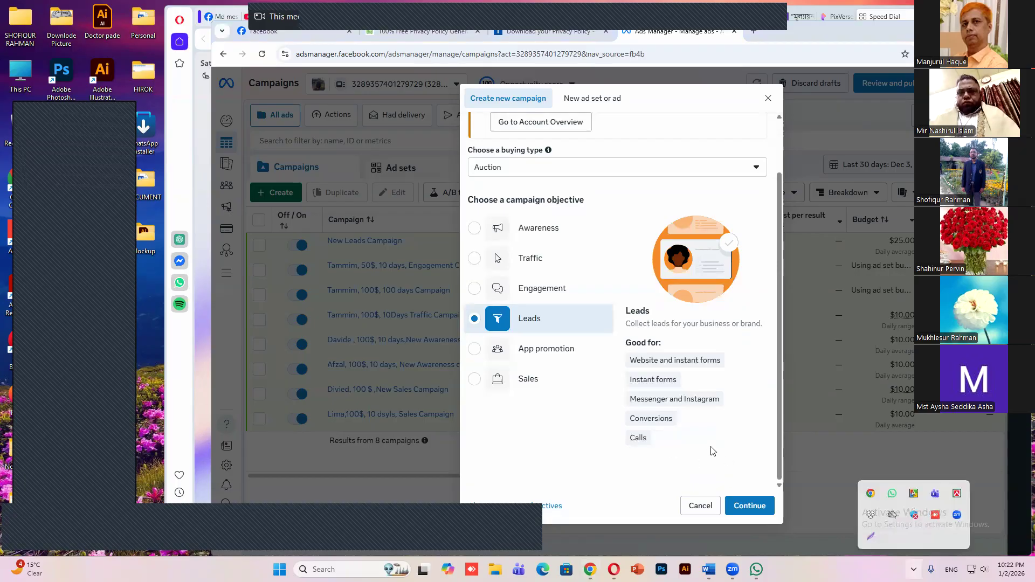
{"action": "key", "text": "super+shift+s"}
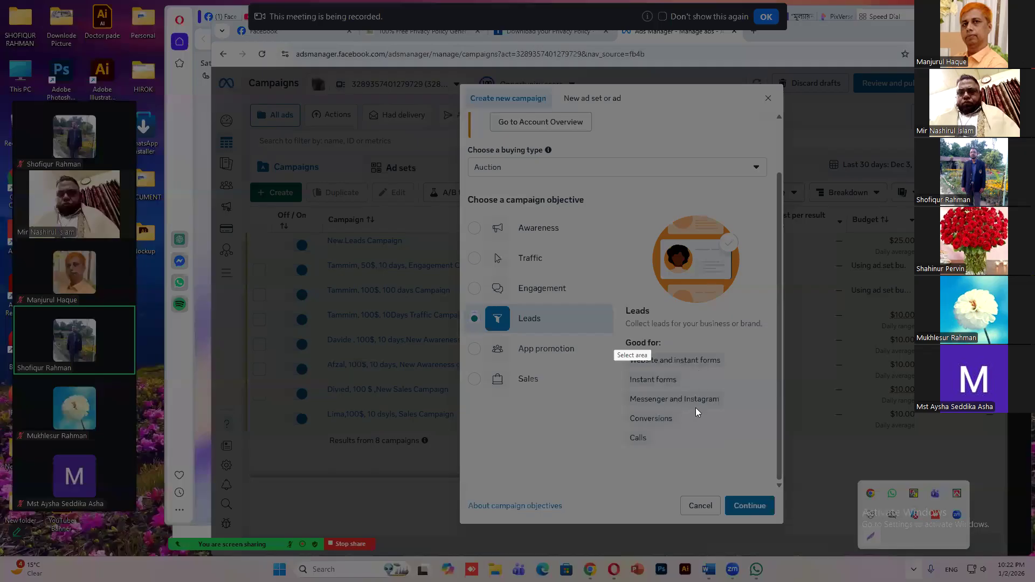
{"action": "left_click_drag", "start_coordinate": [611, 335], "coordinate": [739, 457]}
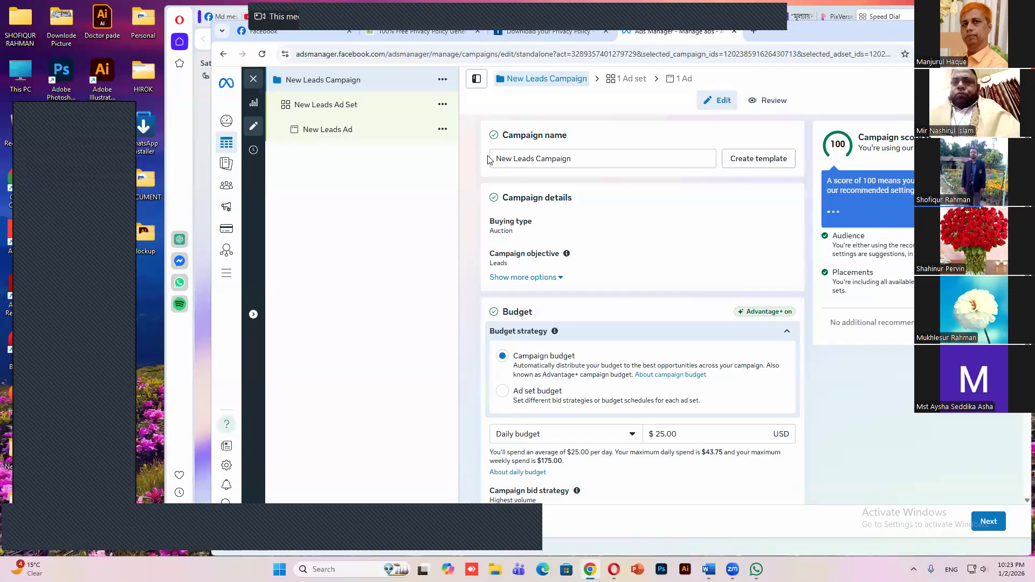
Replace "New" in the campaign name with the client's name followed by ", 100$, 10 days," before "Leads Campaign"
{"action": "double_click", "coordinate": [488, 157]}
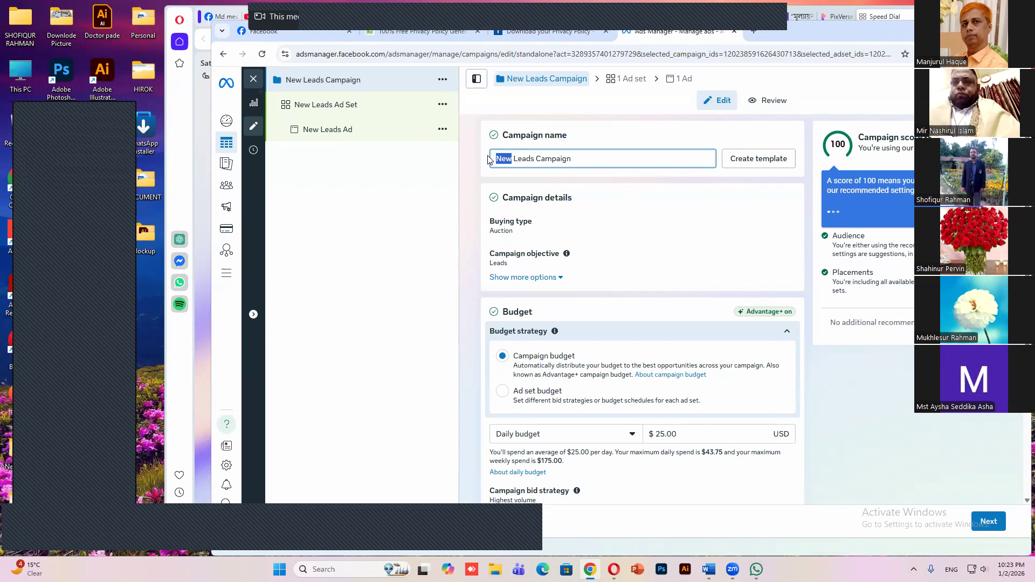
{"action": "type", "text": "Lima"}
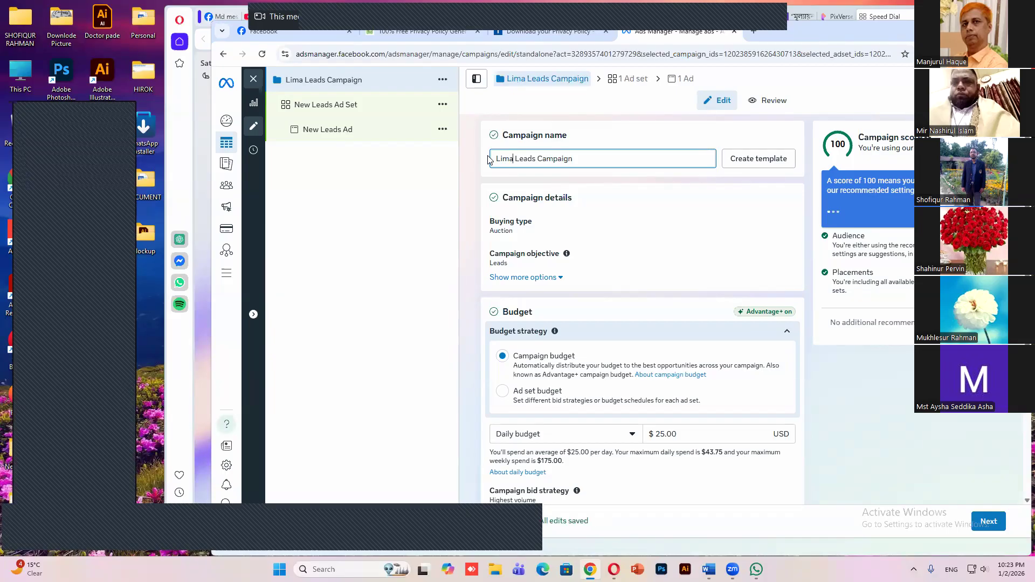
{"action": "type", "text": ", 10"}
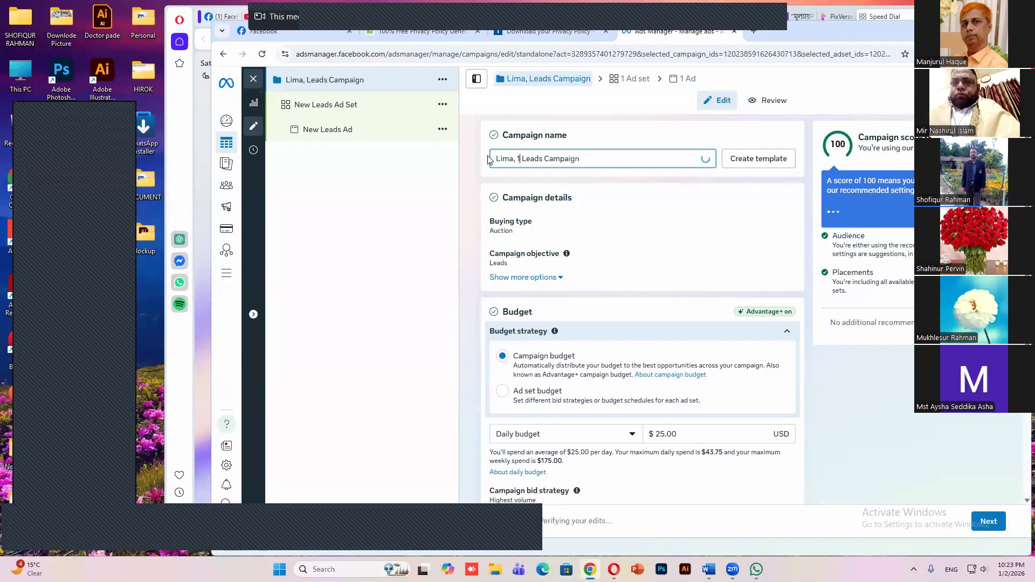
{"action": "type", "text": "0"}
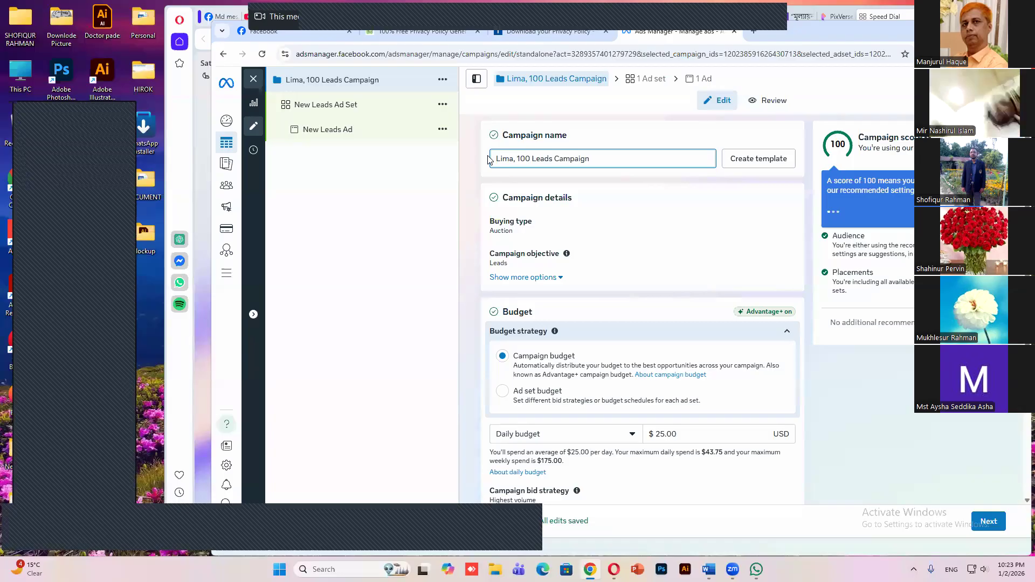
{"action": "type", "text": "$"}
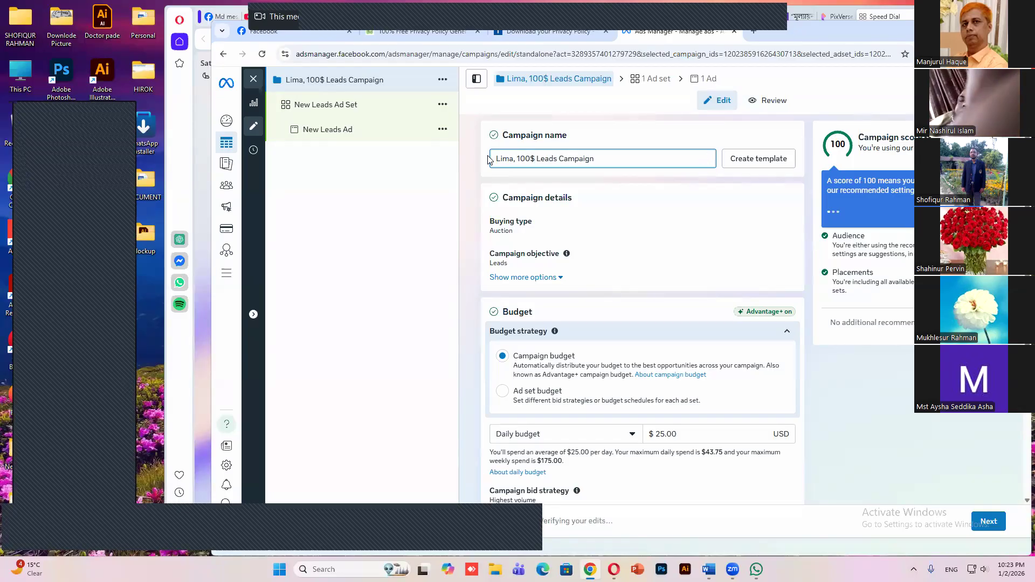
{"action": "type", "text": ", 1"}
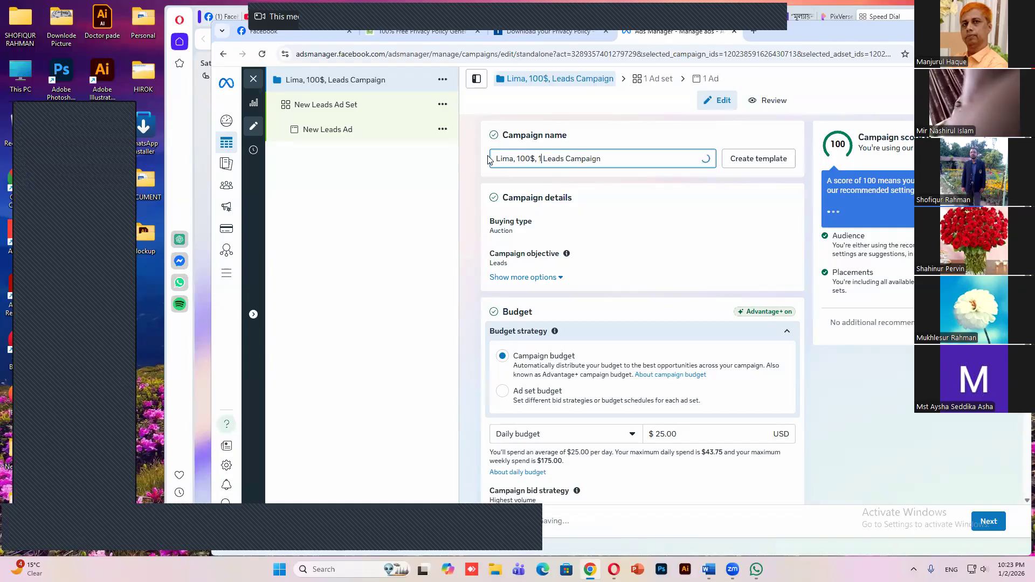
{"action": "type", "text": "0 days Lead"}
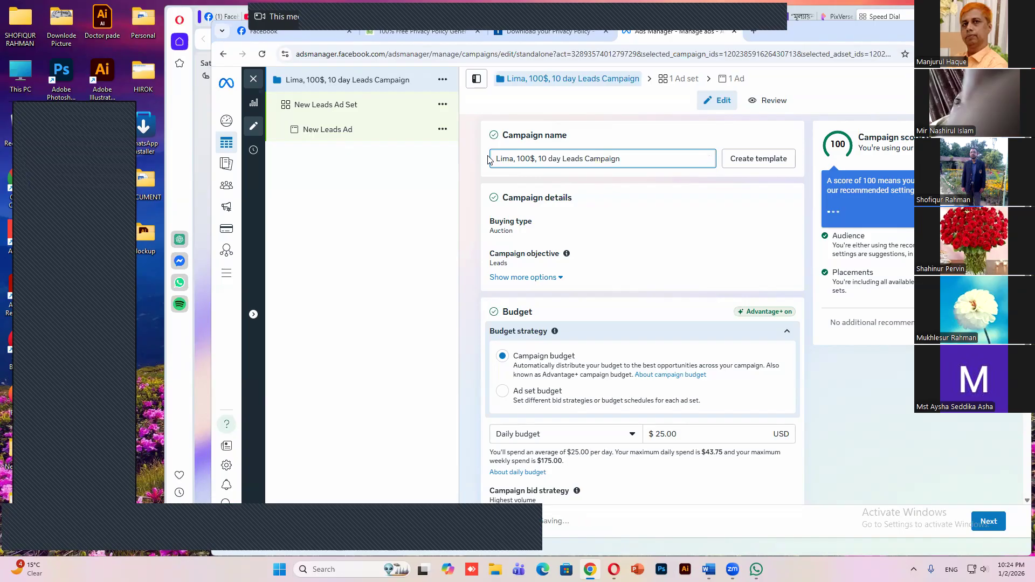
{"action": "type", "text": "s"}
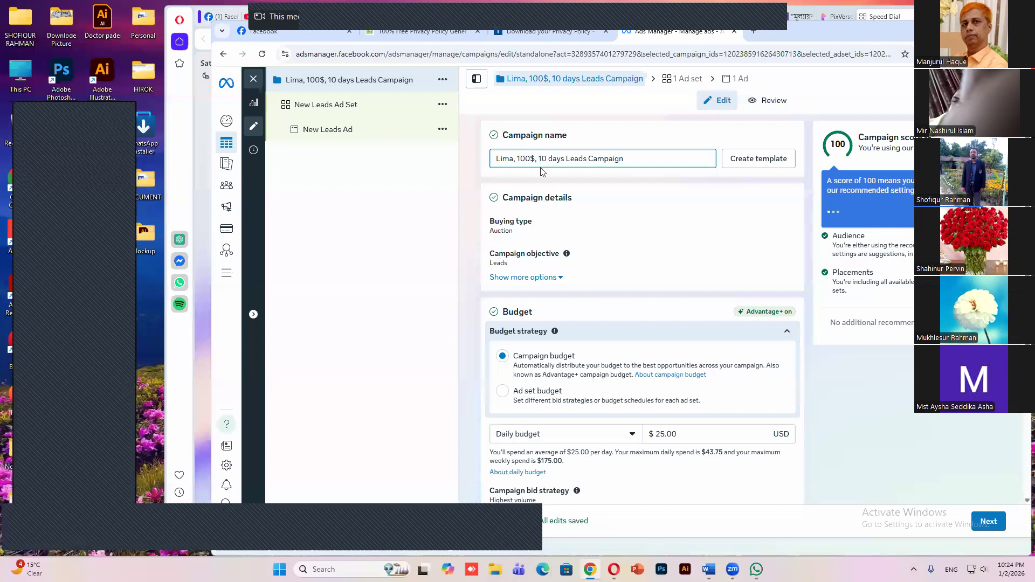
{"action": "type", "text": ","}
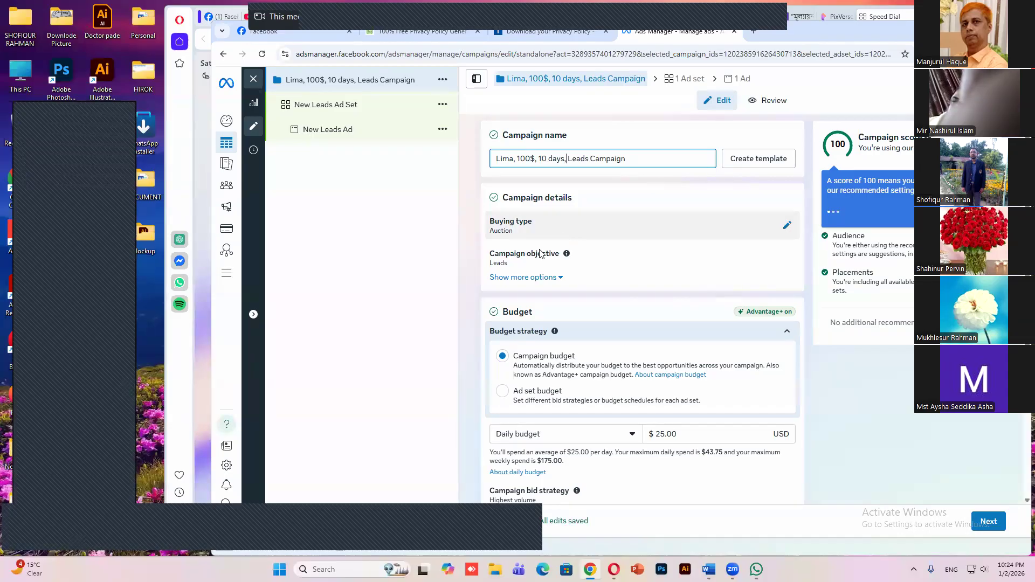
Show the additional campaign details options and set the campaign's daily budget to $10.00
{"action": "scroll", "coordinate": [730, 215], "scroll_direction": "down", "scroll_amount": 1}
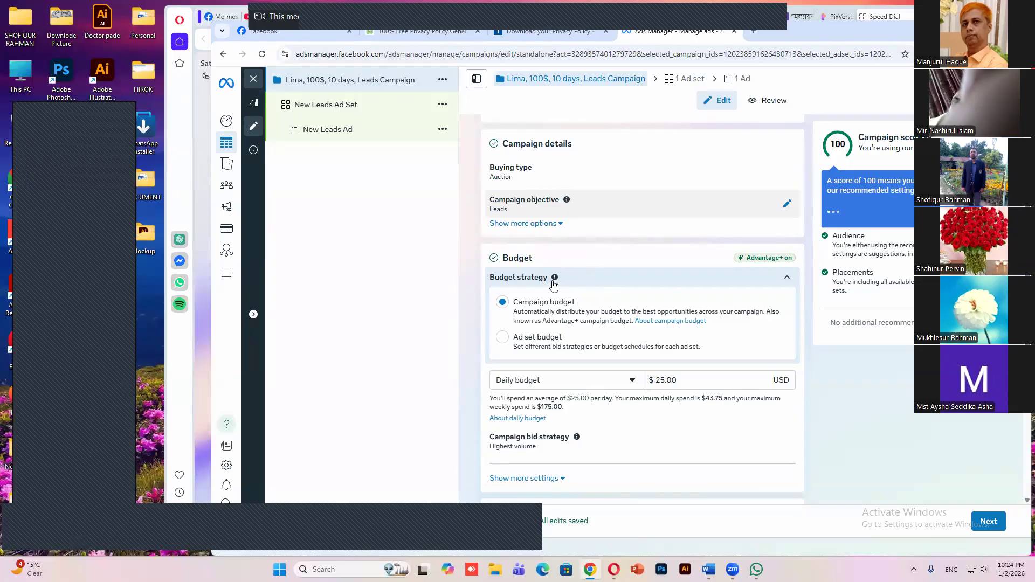
{"action": "scroll", "coordinate": [630, 313], "scroll_direction": "down", "scroll_amount": 1}
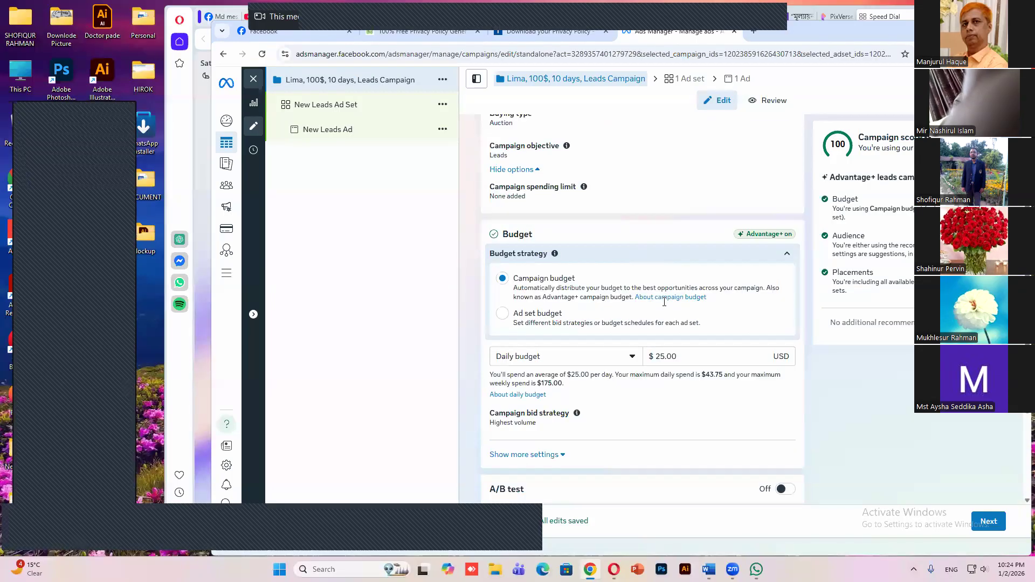
{"action": "scroll", "coordinate": [659, 301], "scroll_direction": "down", "scroll_amount": 1}
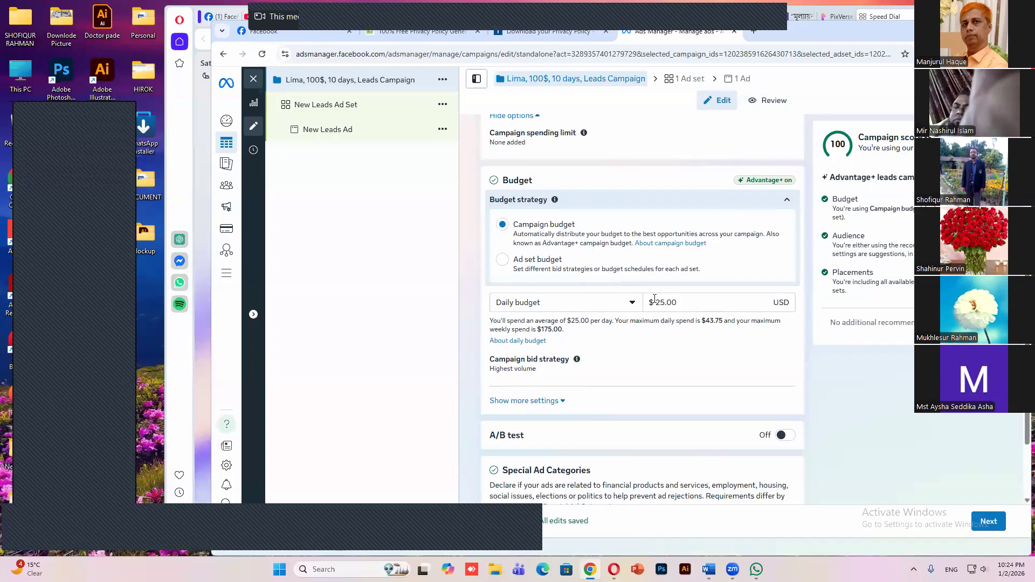
{"action": "double_click", "coordinate": [655, 302]}
{"action": "type", "text": "10"}
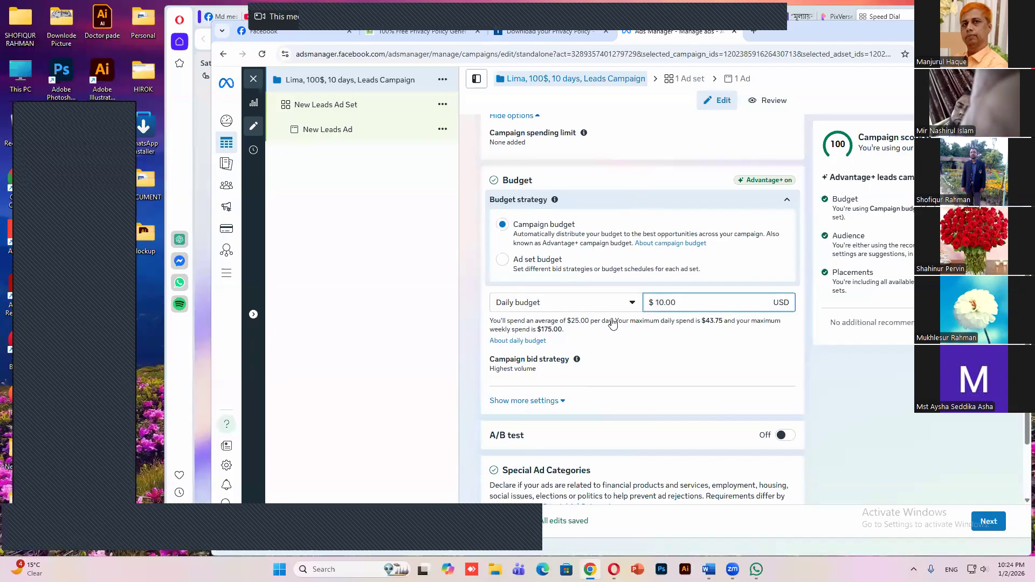
Expand the additional budget settings and review the budget scheduling, A/B test and Special Ad Categories sections
{"action": "scroll", "coordinate": [596, 316], "scroll_direction": "down", "scroll_amount": 1}
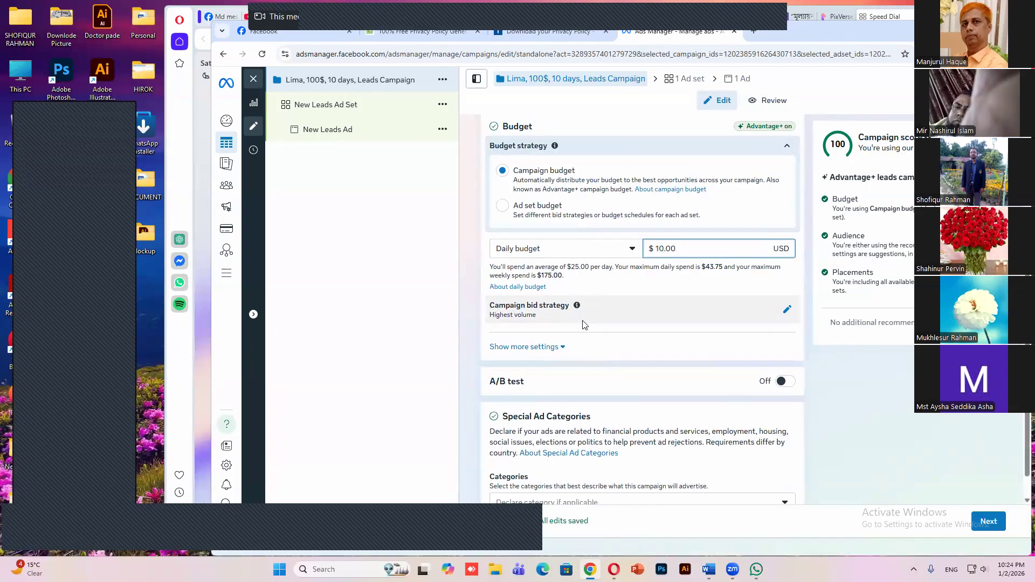
{"action": "scroll", "coordinate": [589, 326], "scroll_direction": "down", "scroll_amount": 1}
{"action": "scroll", "coordinate": [587, 326], "scroll_direction": "down", "scroll_amount": 1}
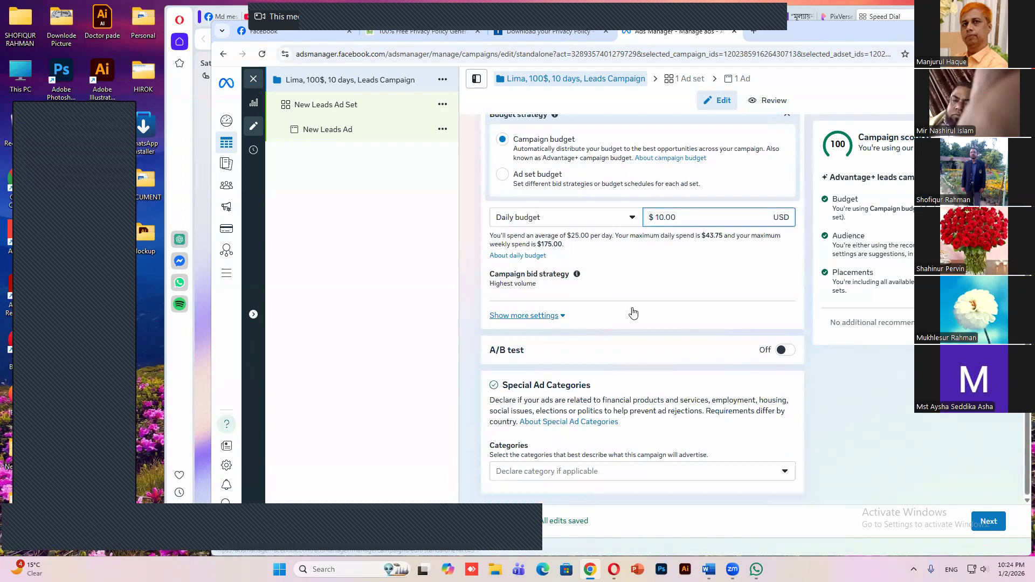
{"action": "left_click", "coordinate": [515, 316]}
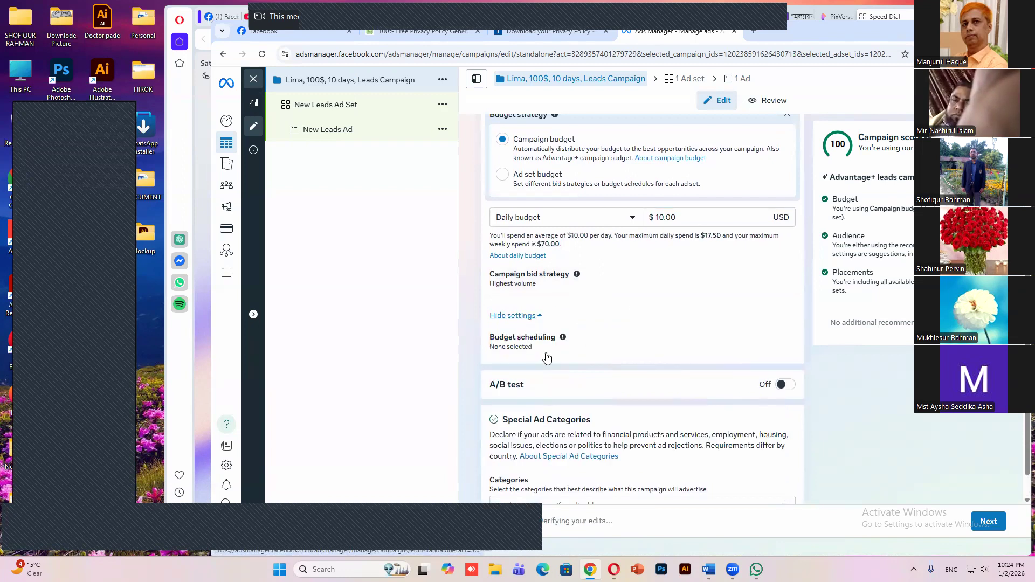
{"action": "scroll", "coordinate": [547, 358], "scroll_direction": "down", "scroll_amount": 1}
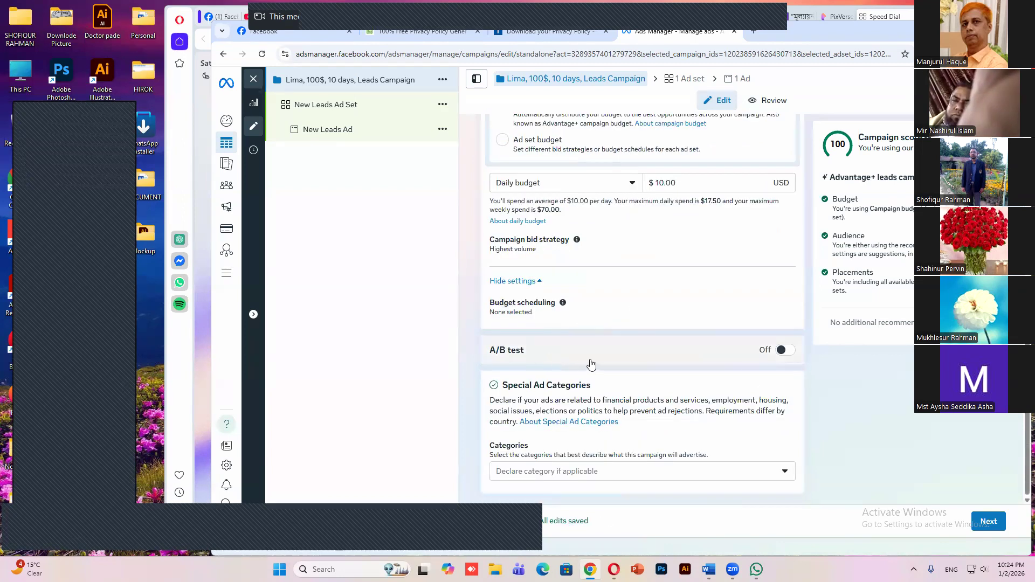
{"action": "mouse_move", "coordinate": [602, 361]}
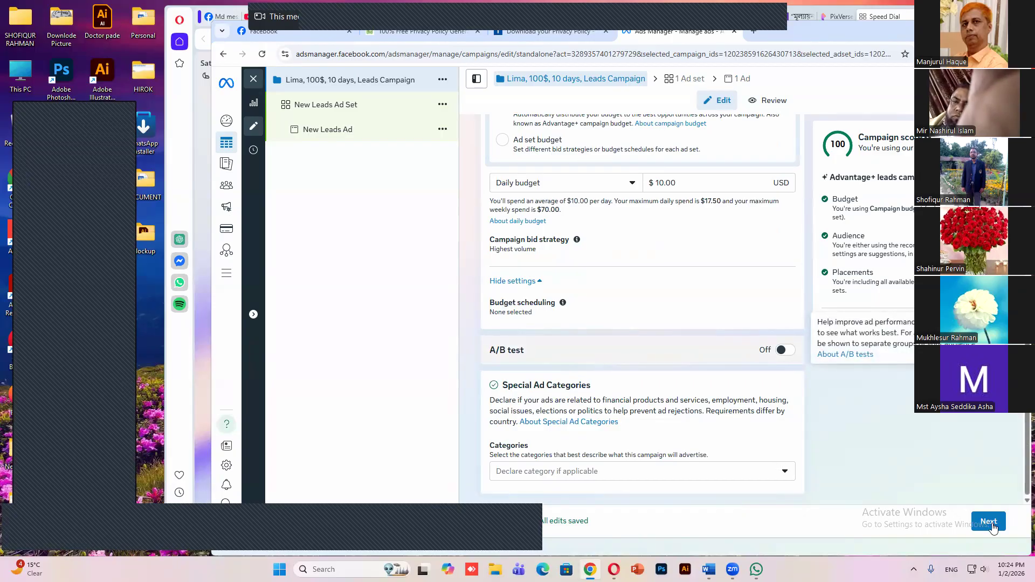
Continue to the ad set and replace "New" in the ad set name with the client's name
{"action": "left_click", "coordinate": [992, 526]}
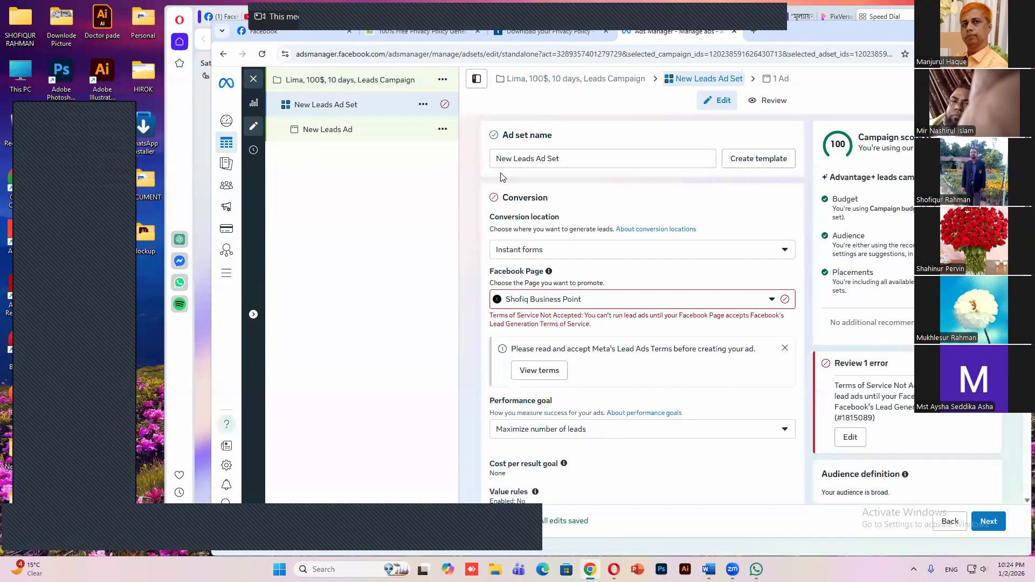
{"action": "double_click", "coordinate": [501, 173]}
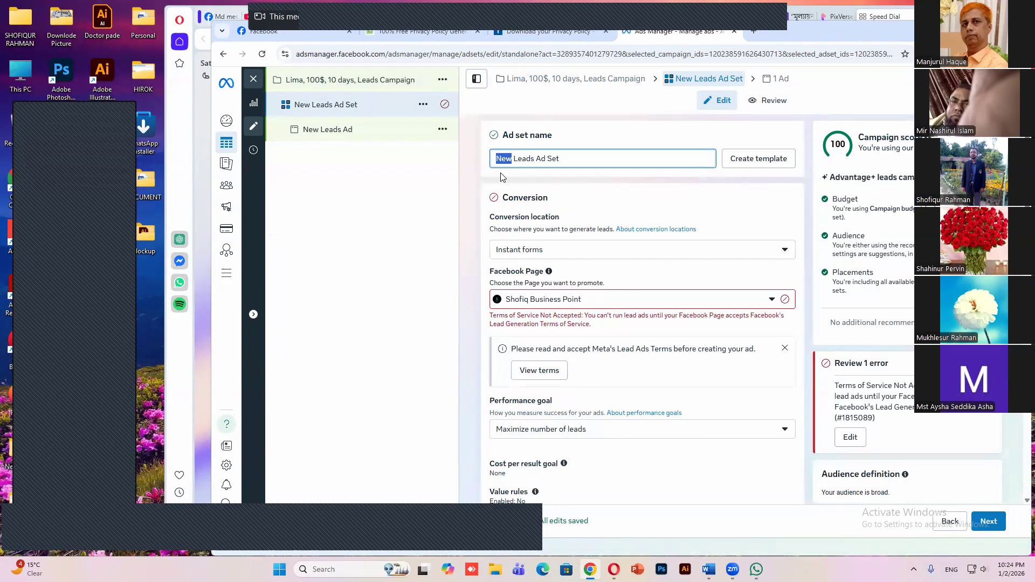
{"action": "type", "text": "Lima"}
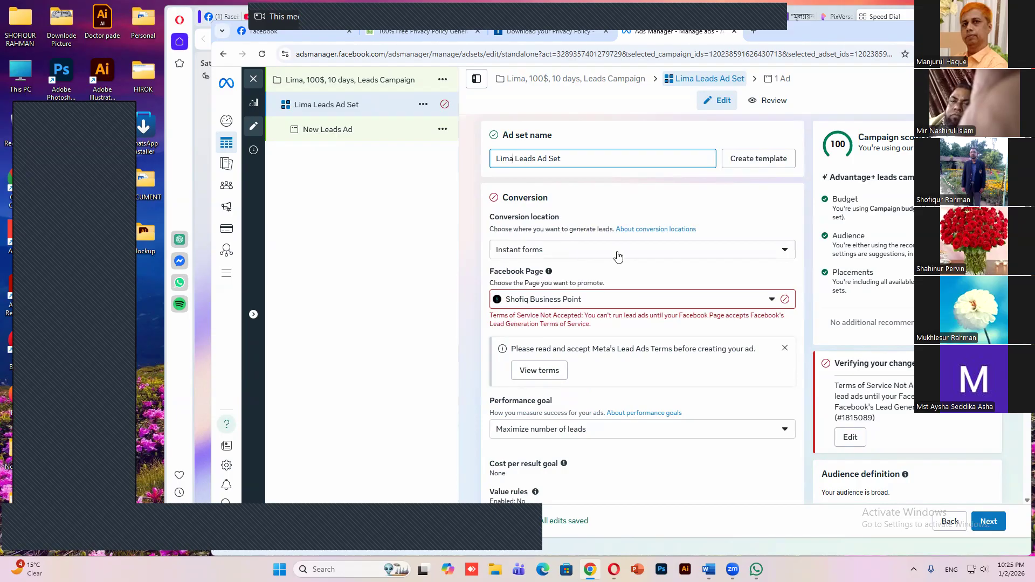
Examine the multiple and single conversion location choices available for the ad set
{"action": "left_click", "coordinate": [786, 252]}
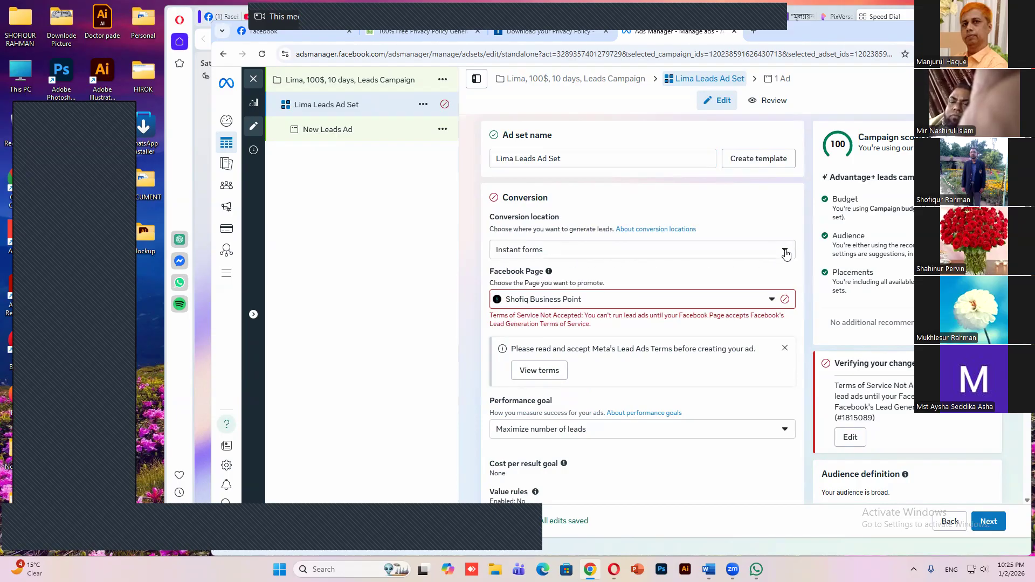
{"action": "left_click", "coordinate": [786, 252]}
{"action": "scroll", "coordinate": [652, 281], "scroll_direction": "down", "scroll_amount": 2}
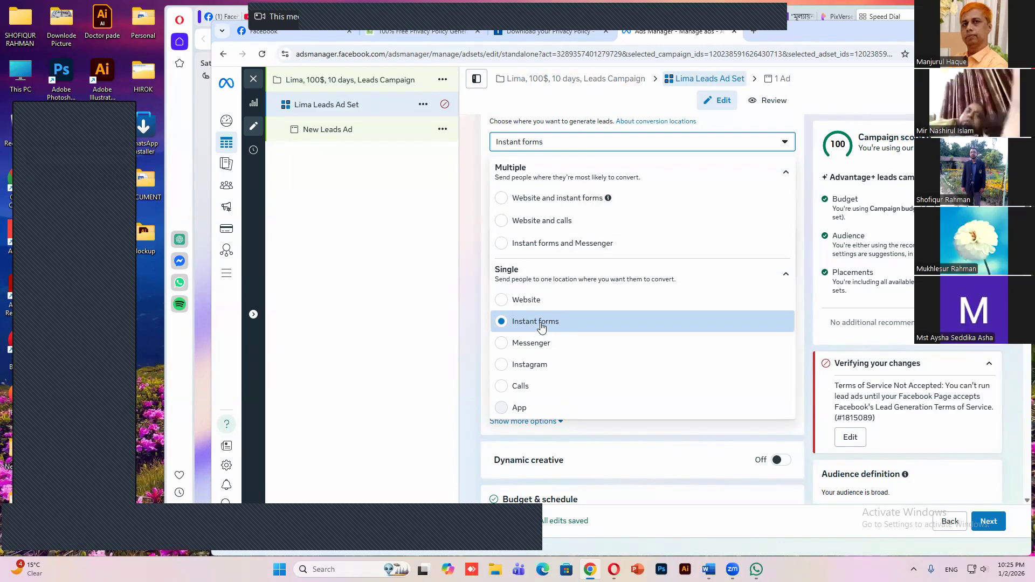
{"action": "left_click", "coordinate": [617, 423]}
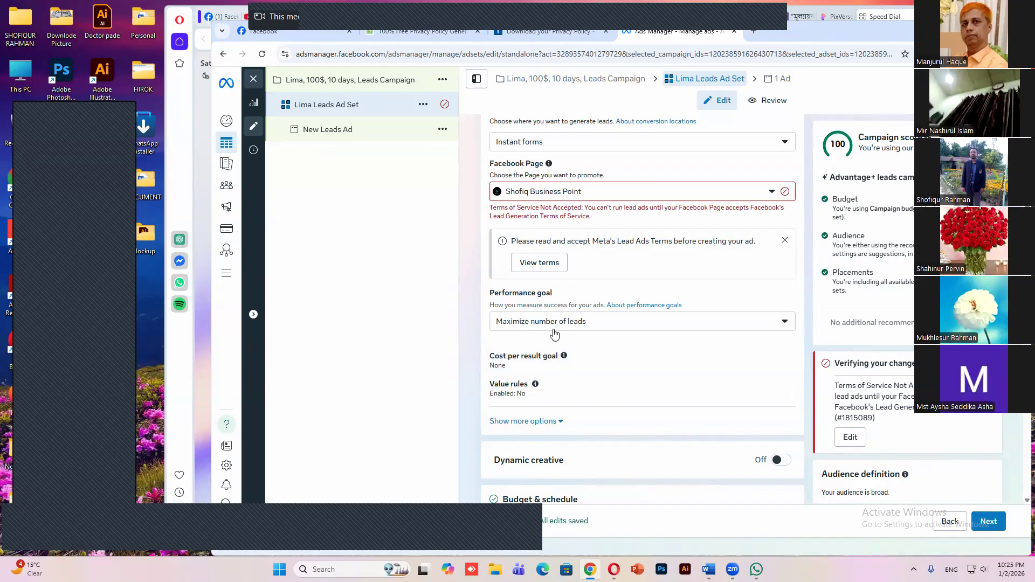
Review the ad set's performance goal choices, cost per result goal and value rules settings
{"action": "left_click", "coordinate": [784, 323]}
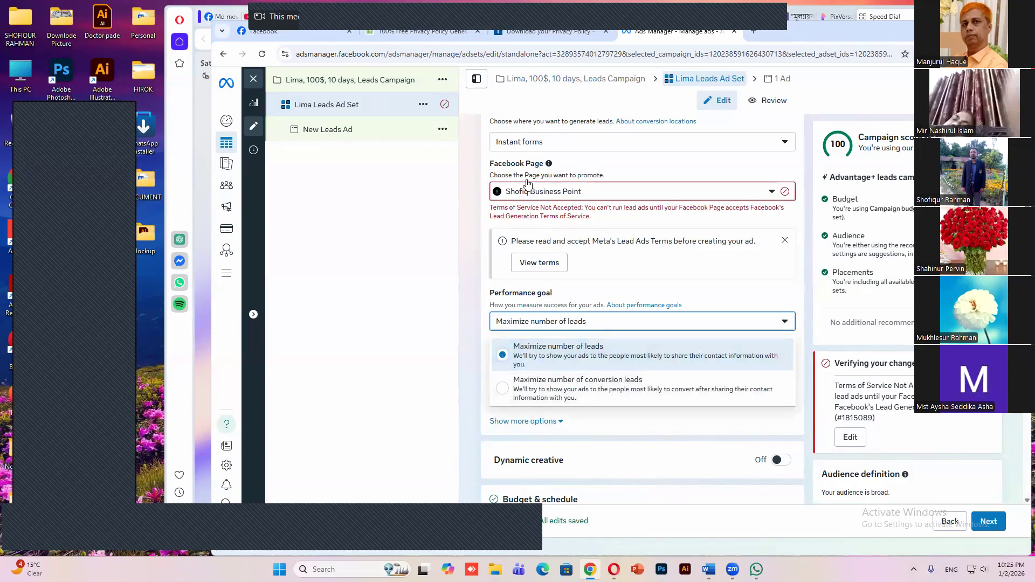
{"action": "left_click", "coordinate": [790, 323]}
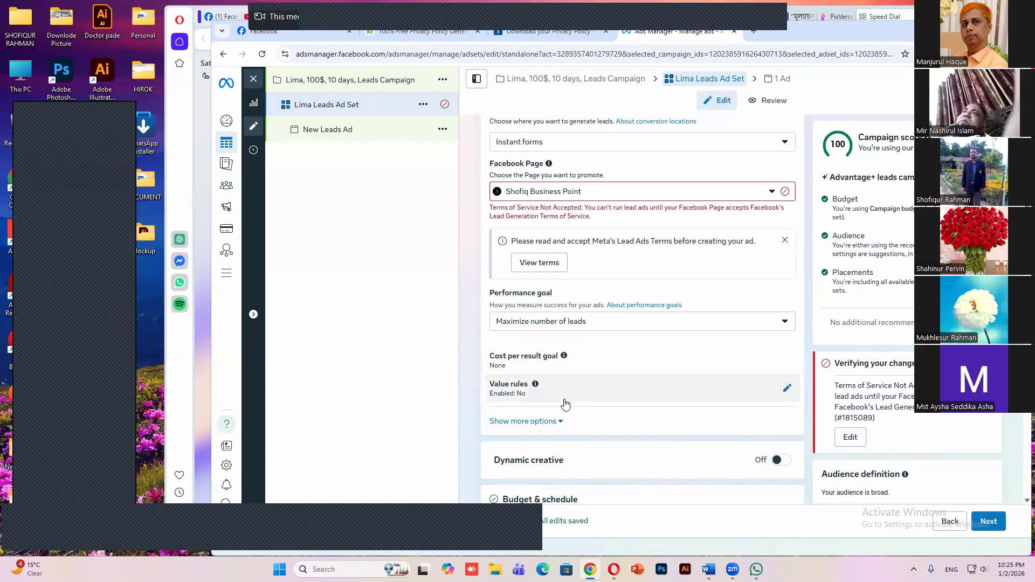
{"action": "scroll", "coordinate": [593, 350], "scroll_direction": "down", "scroll_amount": 1}
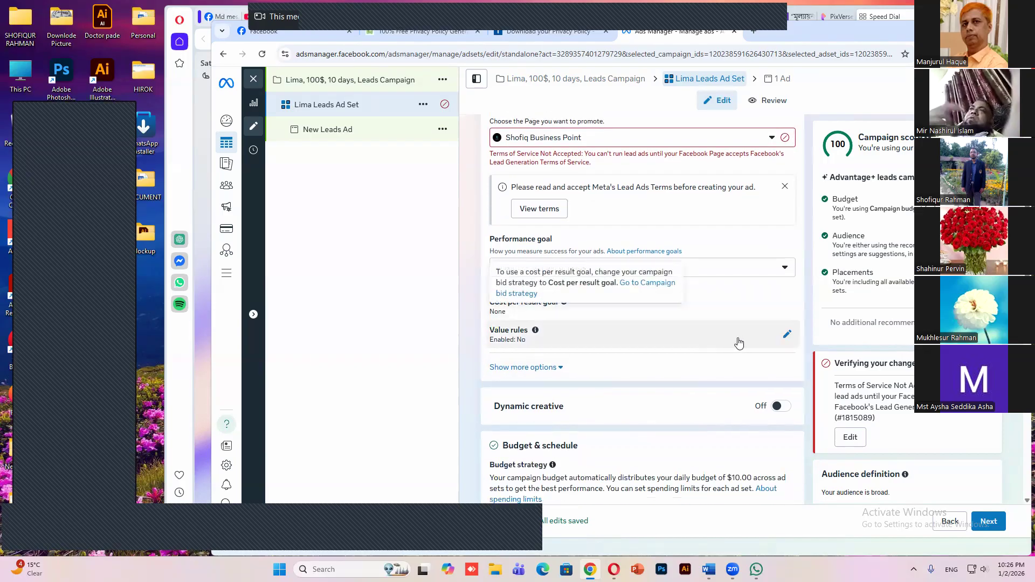
{"action": "left_click", "coordinate": [787, 336]}
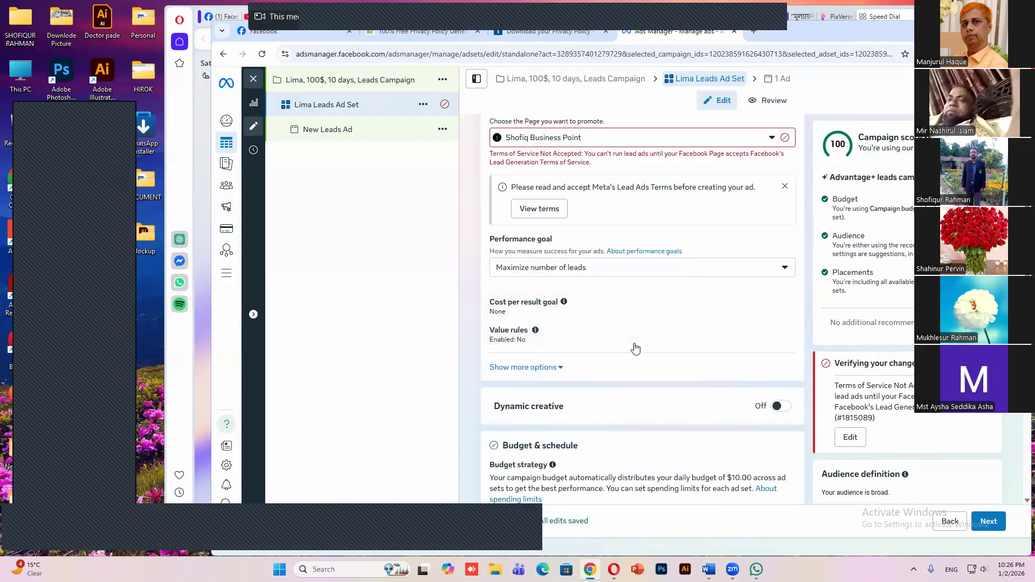
Turn on dynamic creative for the ad set and accept the explanation of how it works
{"action": "scroll", "coordinate": [636, 349], "scroll_direction": "down", "scroll_amount": 1}
{"action": "mouse_move", "coordinate": [636, 351]}
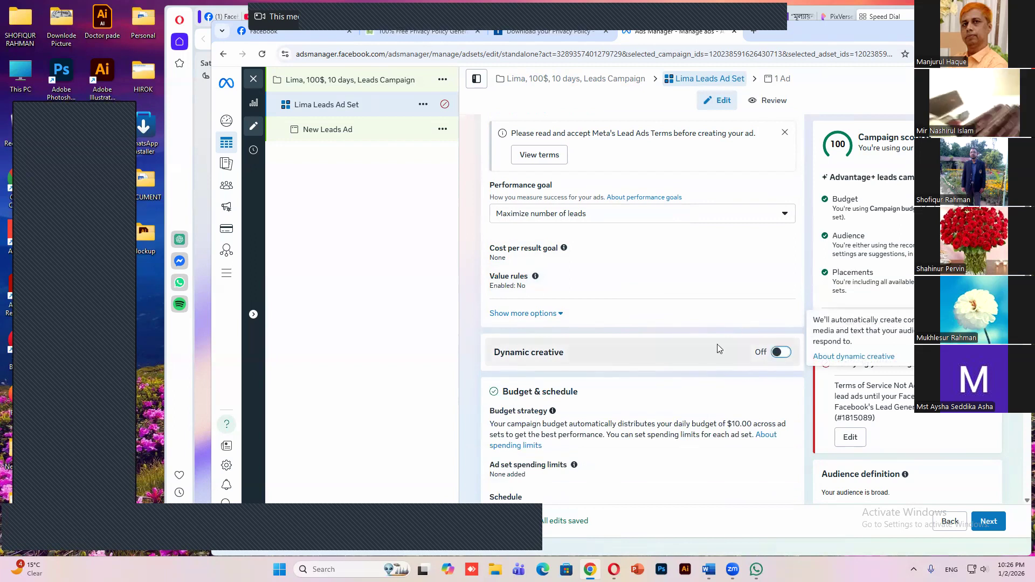
{"action": "left_click", "coordinate": [669, 360]}
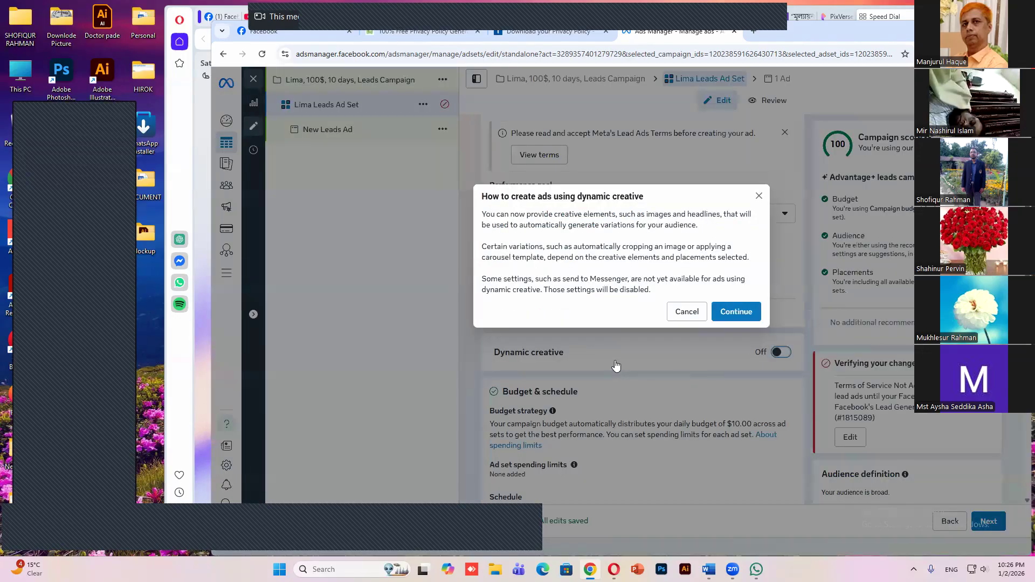
{"action": "key", "text": "Return"}
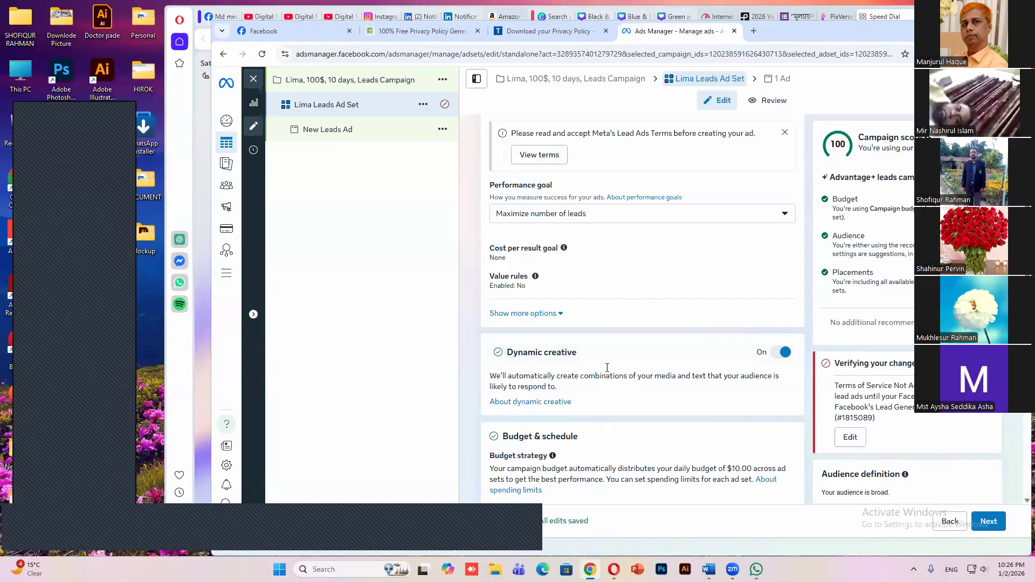
Set the ad set's schedule start date to January 3, 2026
{"action": "scroll", "coordinate": [577, 359], "scroll_direction": "down", "scroll_amount": 2}
{"action": "scroll", "coordinate": [564, 363], "scroll_direction": "down", "scroll_amount": 2}
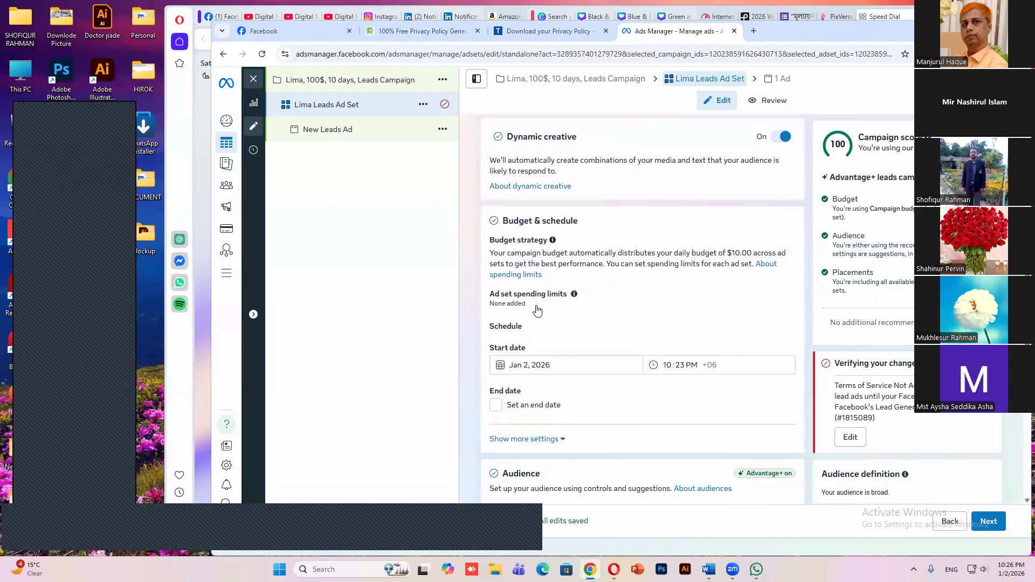
{"action": "left_click", "coordinate": [570, 363]}
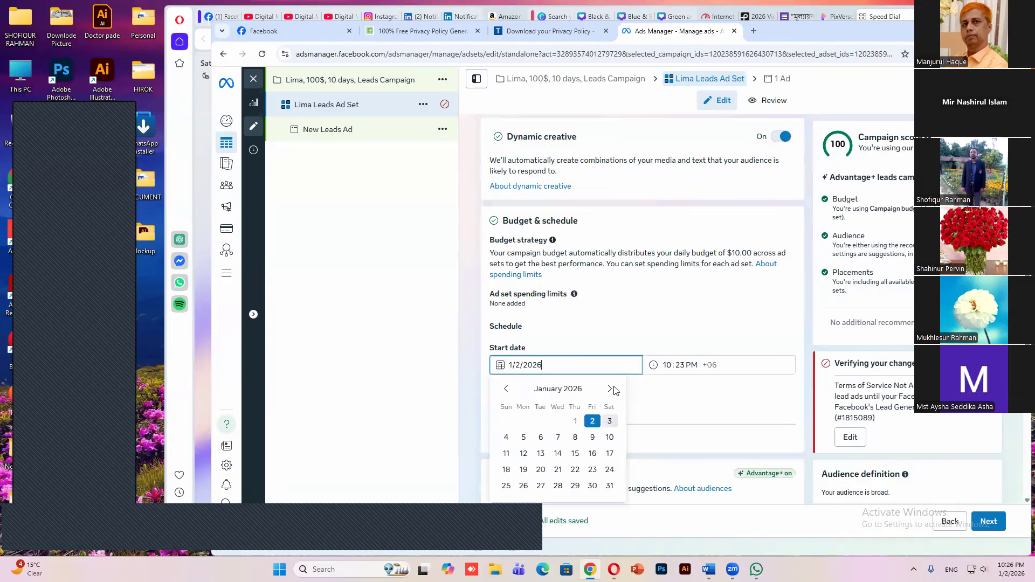
{"action": "left_click", "coordinate": [610, 421]}
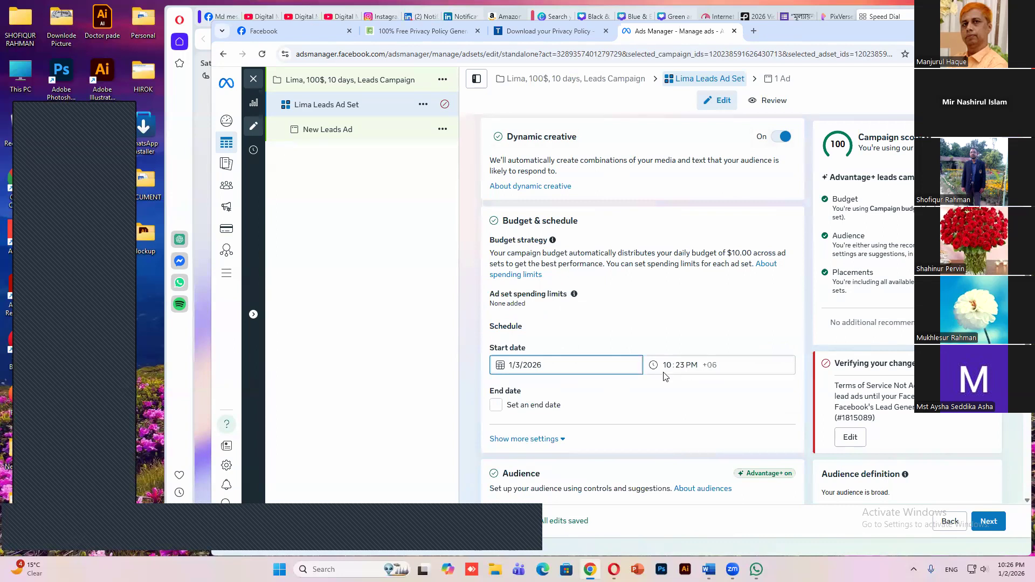
Expand the additional budget and schedule settings and check the saved audience choices
{"action": "scroll", "coordinate": [566, 340], "scroll_direction": "down", "scroll_amount": 2}
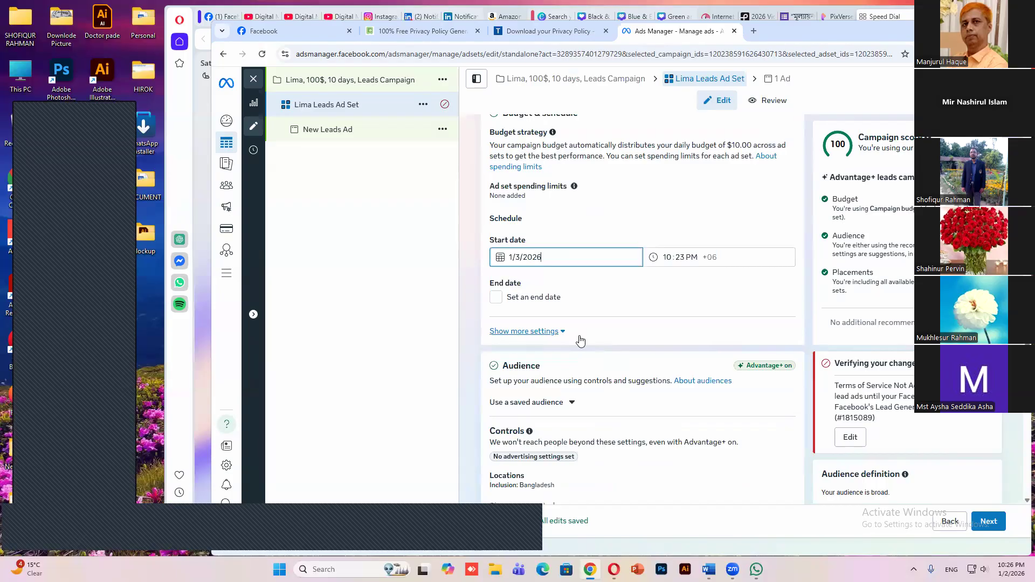
{"action": "left_click", "coordinate": [550, 331]}
{"action": "scroll", "coordinate": [593, 323], "scroll_direction": "down", "scroll_amount": 2}
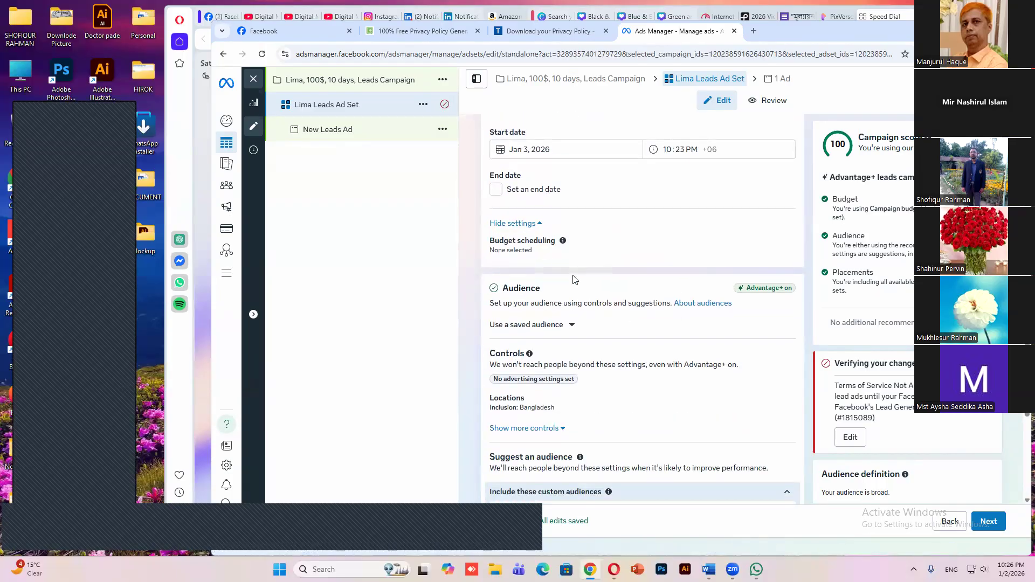
{"action": "scroll", "coordinate": [574, 276], "scroll_direction": "down", "scroll_amount": 1}
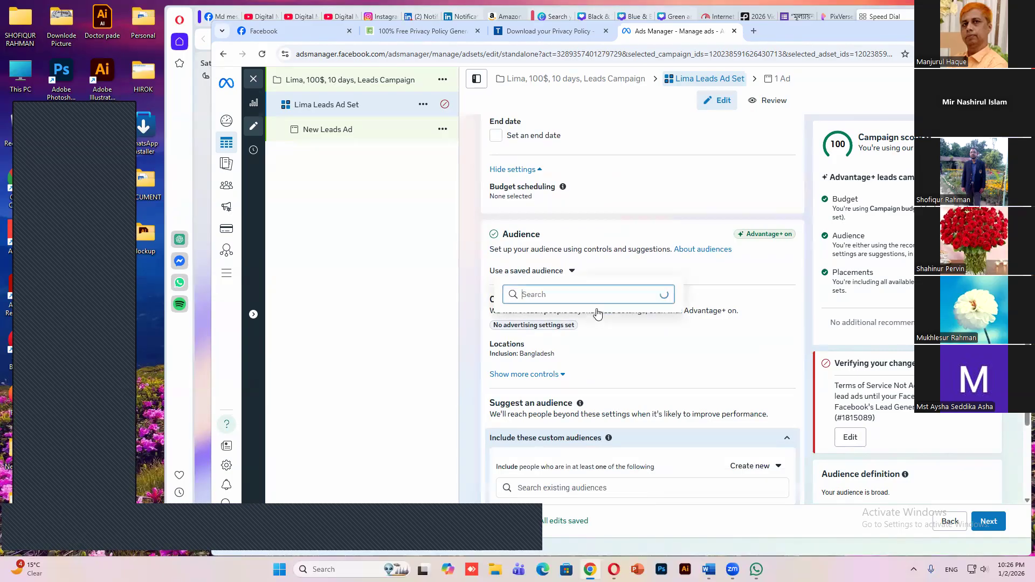
{"action": "left_click", "coordinate": [595, 312]}
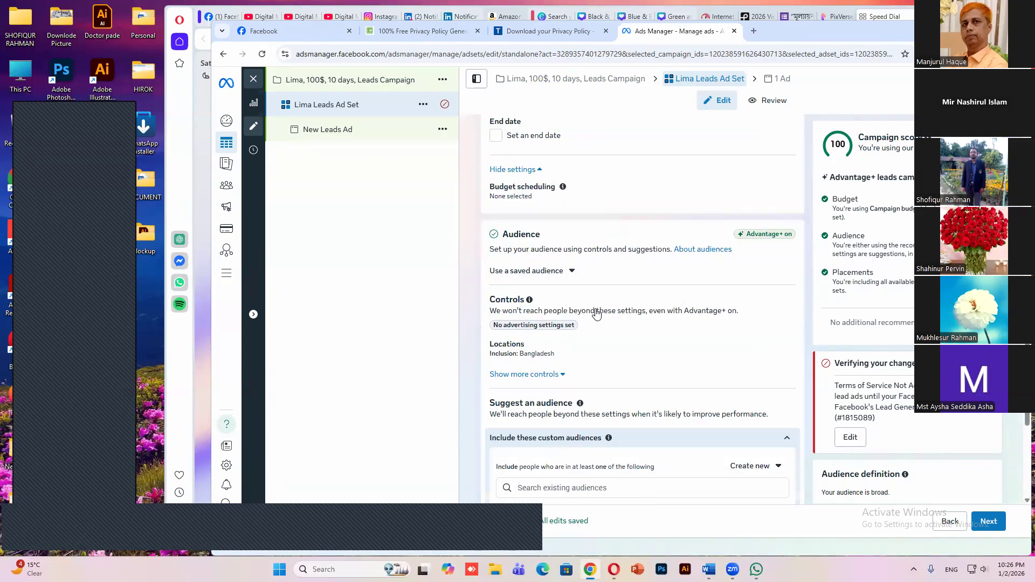
Open the audience locations and target the city of Dhaka, Dhaka Division, Bangladesh
{"action": "scroll", "coordinate": [674, 305], "scroll_direction": "down", "scroll_amount": 1}
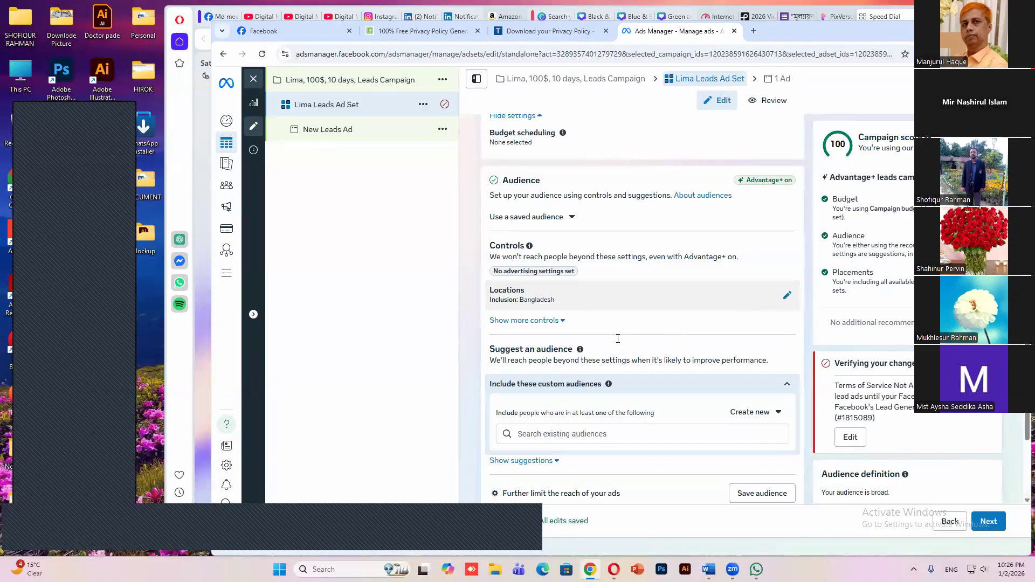
{"action": "scroll", "coordinate": [575, 329], "scroll_direction": "down", "scroll_amount": 1}
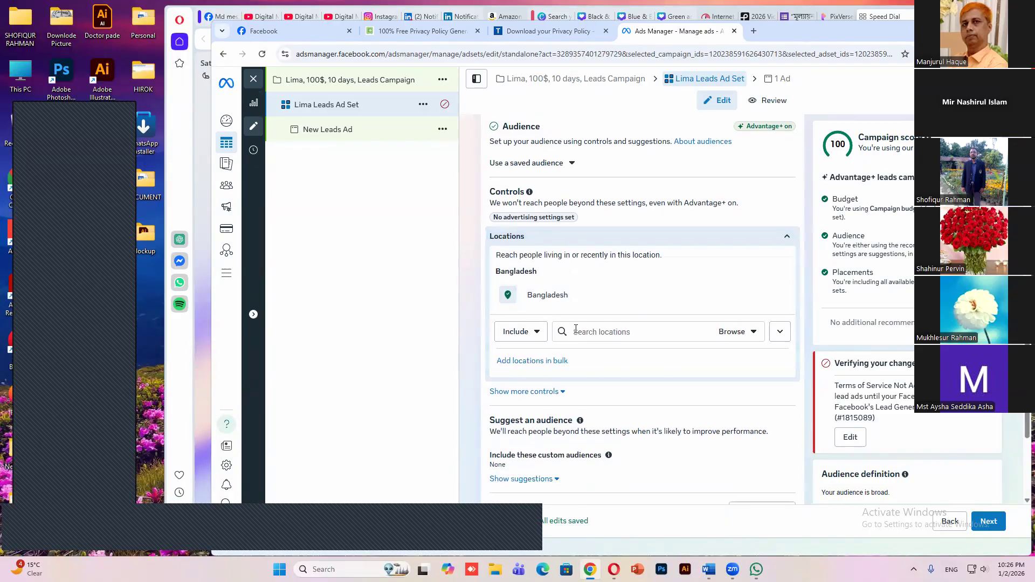
{"action": "left_click", "coordinate": [575, 329]}
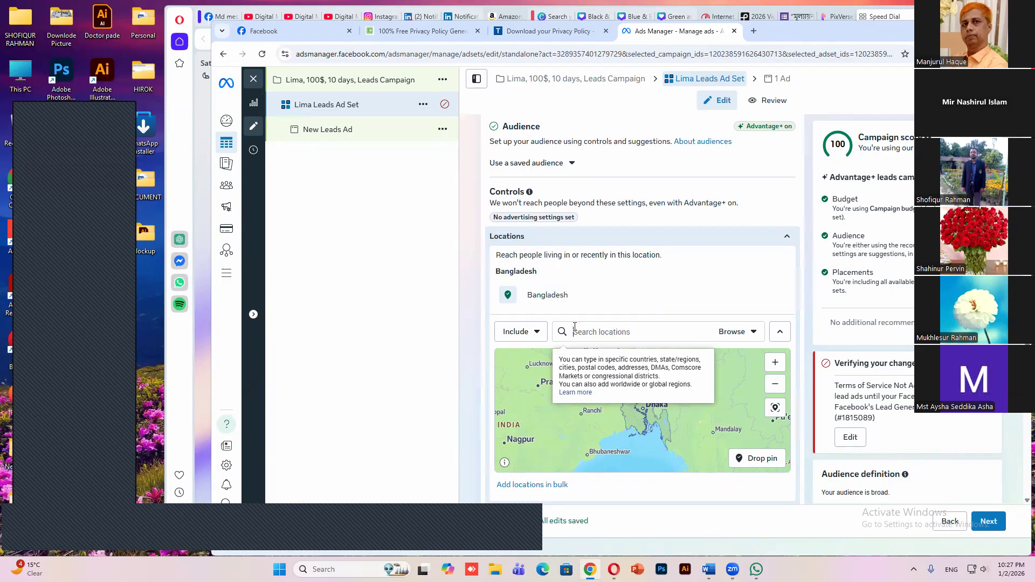
{"action": "type", "text": "g"}
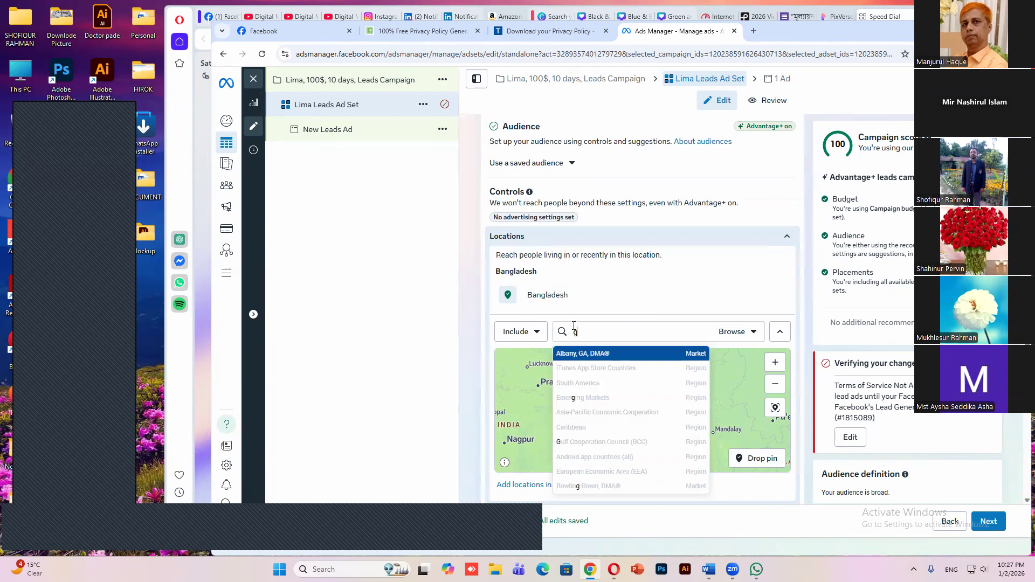
{"action": "key", "text": "BackSpace"}
{"action": "type", "text": "dhaka"}
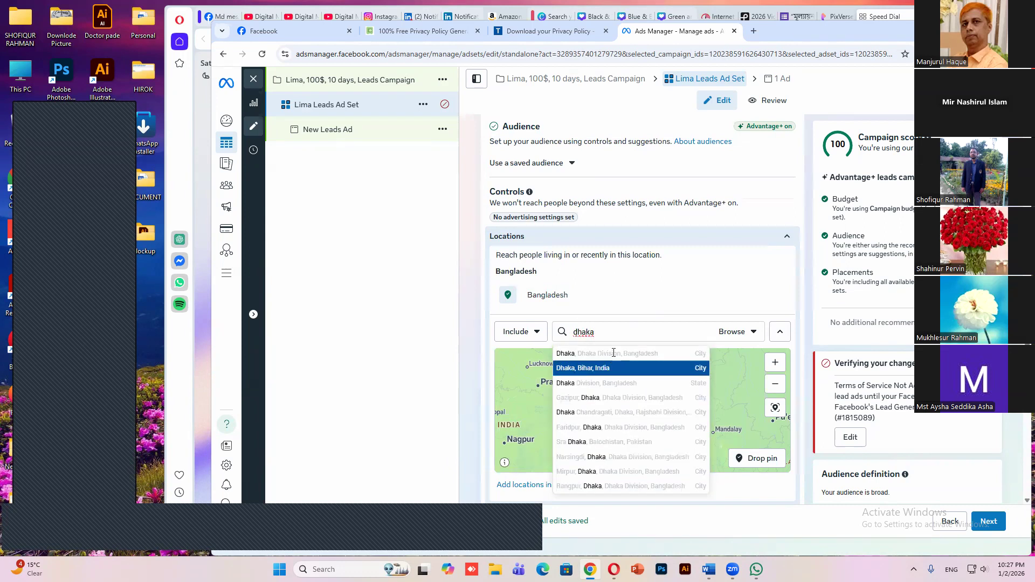
{"action": "key", "text": "Return"}
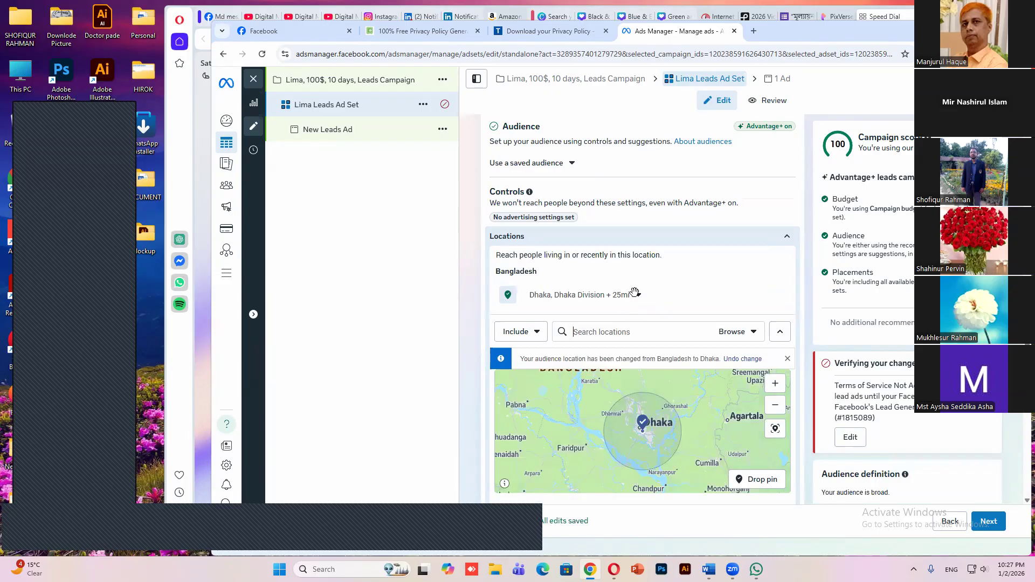
Review the location map and the additional audience controls for minimum age, excluded custom audiences and languages, plus the placement account controls
{"action": "scroll", "coordinate": [635, 290], "scroll_direction": "down", "scroll_amount": 2}
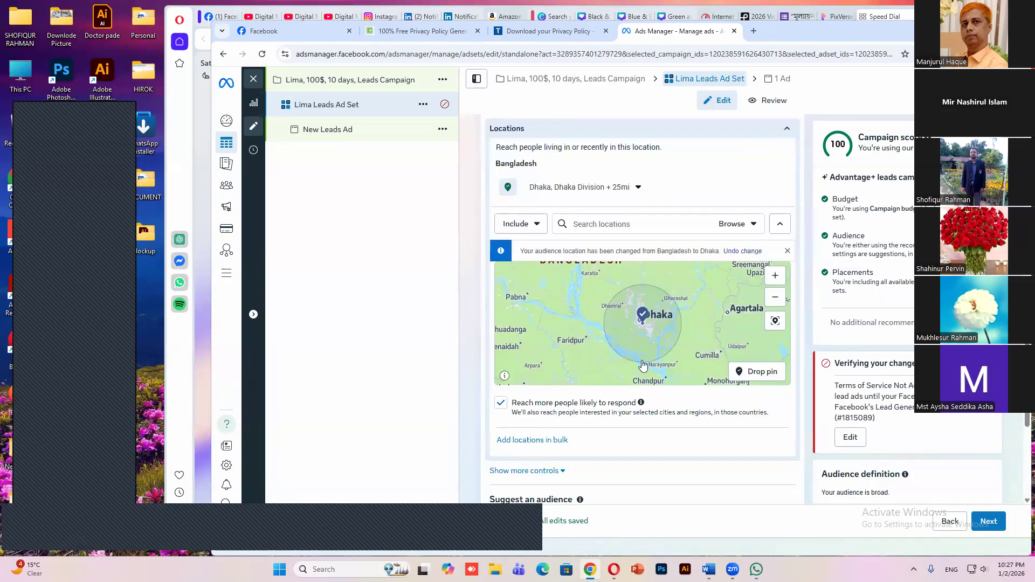
{"action": "scroll", "coordinate": [645, 369], "scroll_direction": "down", "scroll_amount": 1}
{"action": "scroll", "coordinate": [584, 362], "scroll_direction": "down", "scroll_amount": 1}
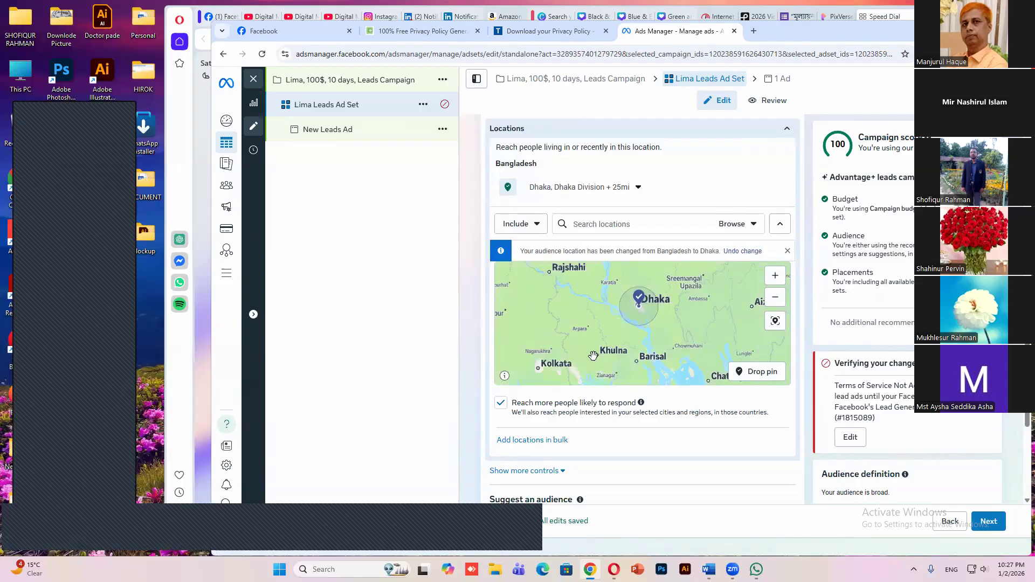
{"action": "scroll", "coordinate": [609, 390], "scroll_direction": "down", "scroll_amount": 2}
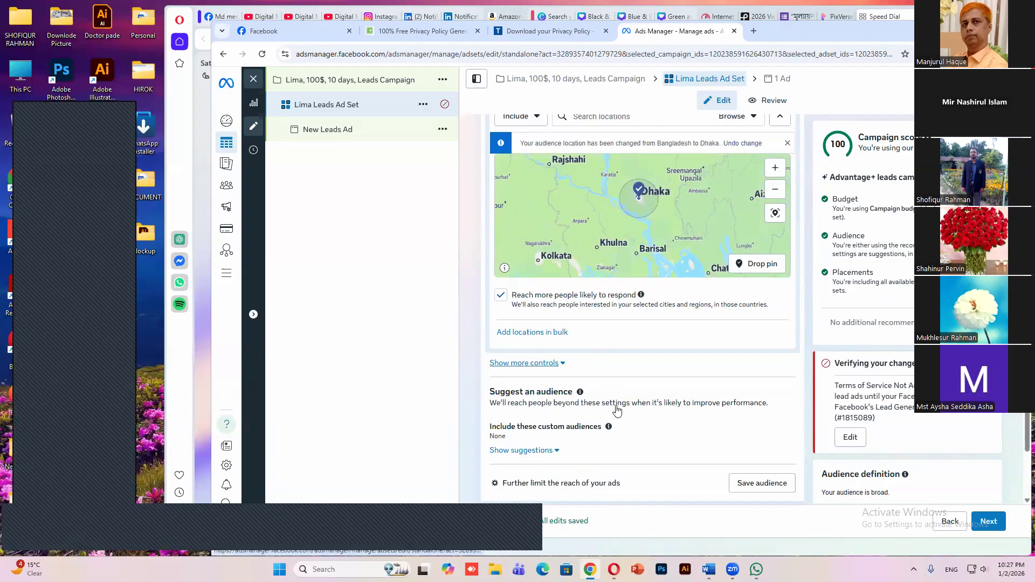
{"action": "scroll", "coordinate": [618, 323], "scroll_direction": "up", "scroll_amount": 4}
{"action": "scroll", "coordinate": [562, 262], "scroll_direction": "down", "scroll_amount": 2}
{"action": "scroll", "coordinate": [604, 351], "scroll_direction": "down", "scroll_amount": 2}
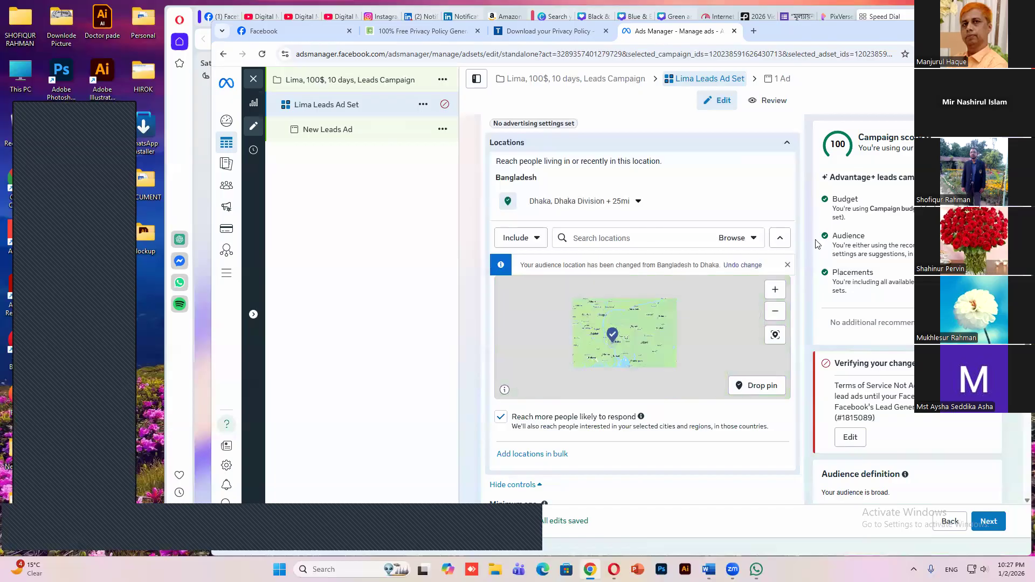
{"action": "scroll", "coordinate": [786, 242], "scroll_direction": "down", "scroll_amount": 3}
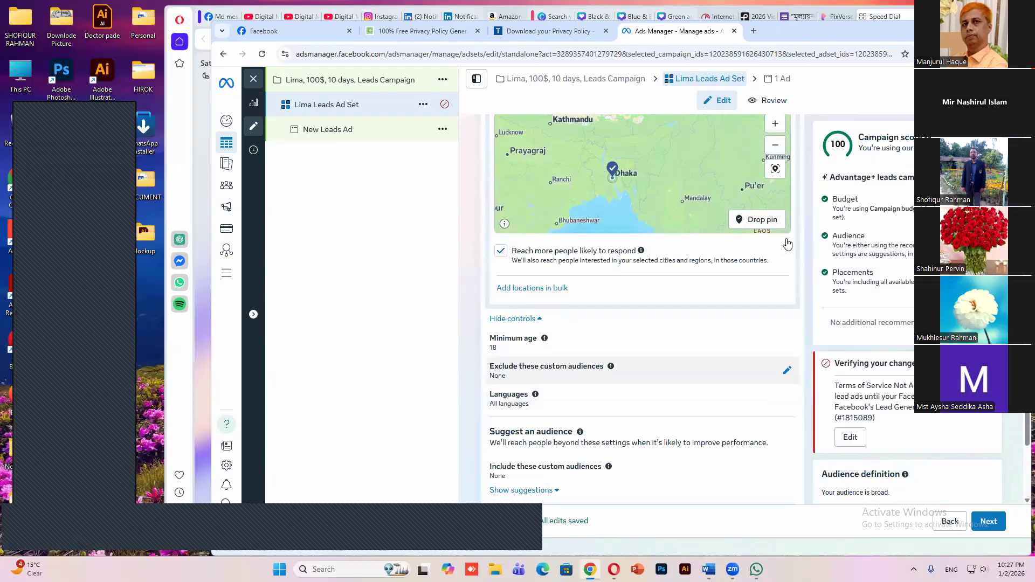
{"action": "scroll", "coordinate": [786, 243], "scroll_direction": "down", "scroll_amount": 2}
{"action": "scroll", "coordinate": [628, 320], "scroll_direction": "down", "scroll_amount": 2}
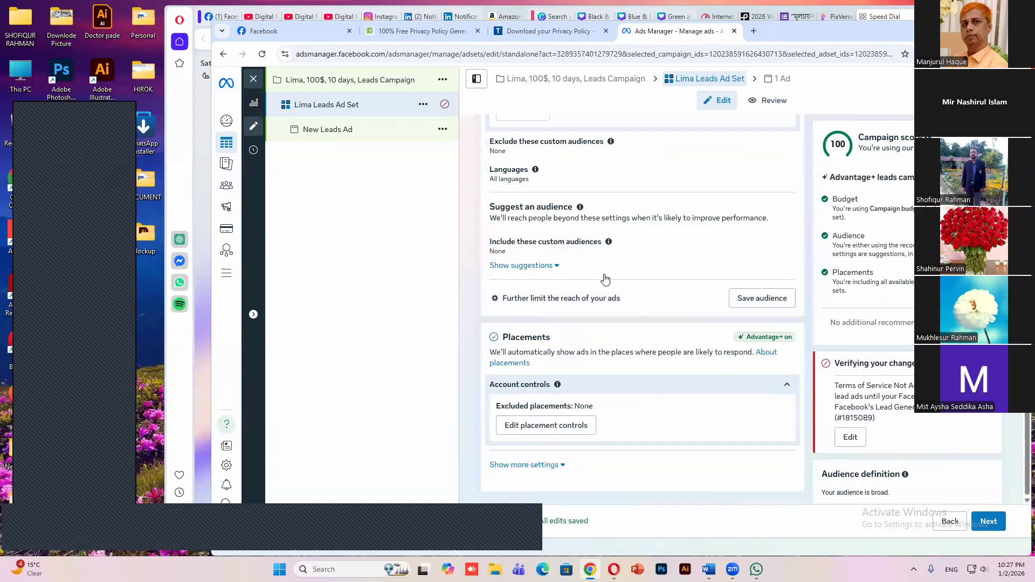
{"action": "scroll", "coordinate": [598, 254], "scroll_direction": "up", "scroll_amount": 2}
{"action": "scroll", "coordinate": [601, 249], "scroll_direction": "up", "scroll_amount": 1}
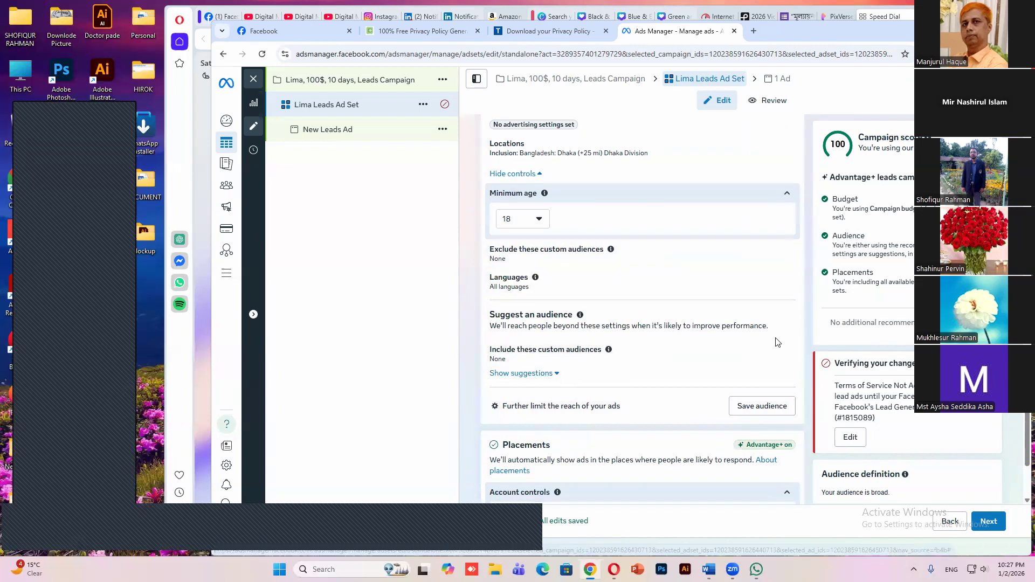
Check the options for including custom audiences in the suggested audience, leaving them unset
{"action": "left_click", "coordinate": [789, 358]}
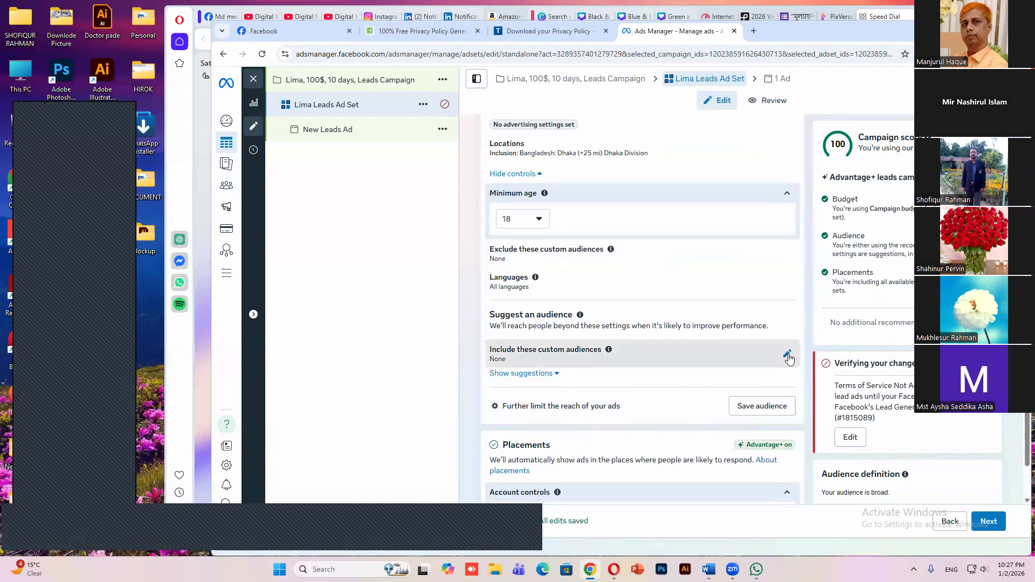
{"action": "scroll", "coordinate": [615, 321], "scroll_direction": "down", "scroll_amount": 3}
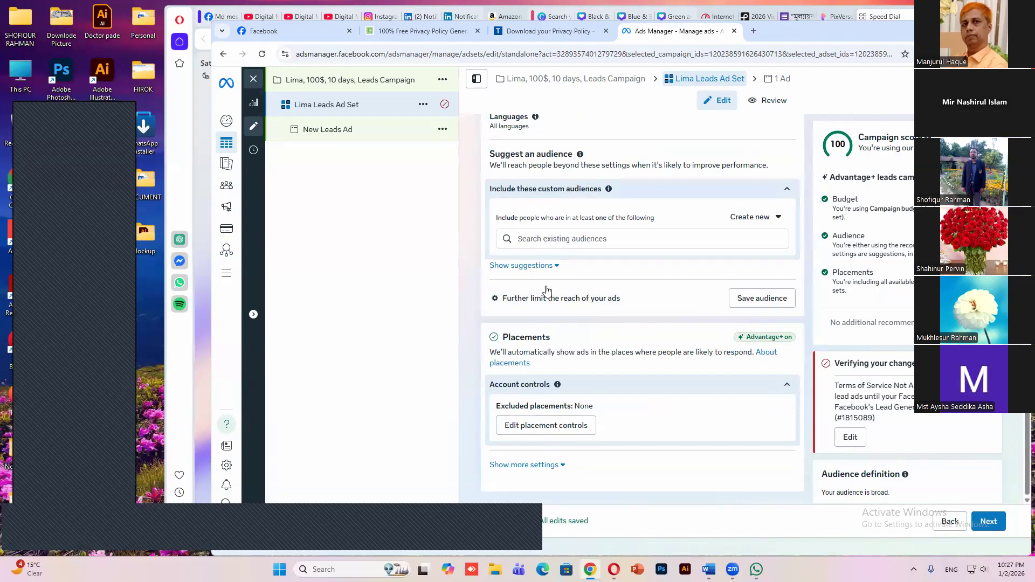
{"action": "scroll", "coordinate": [547, 291], "scroll_direction": "up", "scroll_amount": 3}
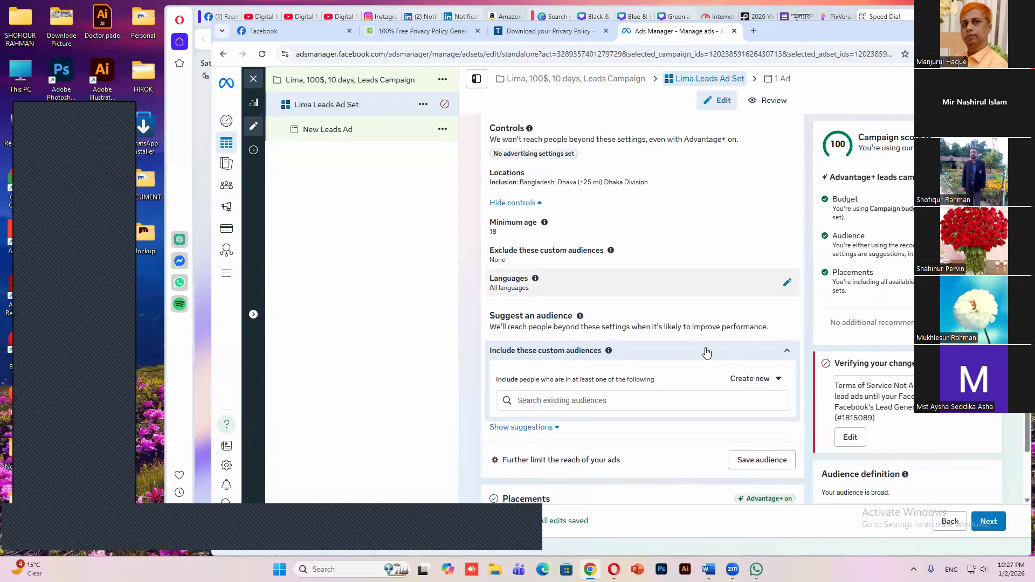
{"action": "left_click", "coordinate": [555, 378]}
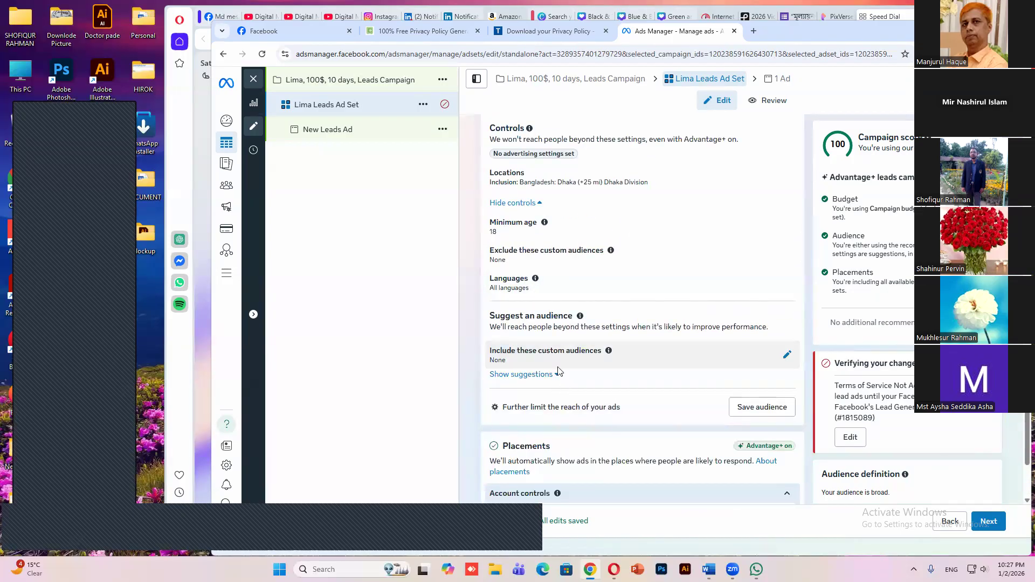
Expand the audience suggestions and set the suggested maximum age to 55
{"action": "left_click", "coordinate": [556, 374]}
{"action": "scroll", "coordinate": [786, 294], "scroll_direction": "down", "scroll_amount": 1}
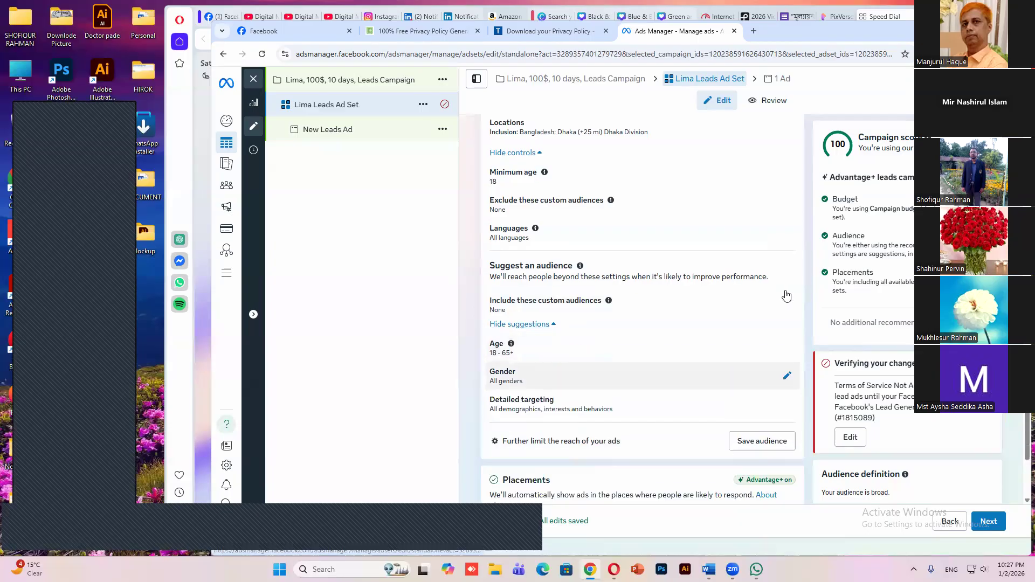
{"action": "scroll", "coordinate": [786, 296], "scroll_direction": "down", "scroll_amount": 1}
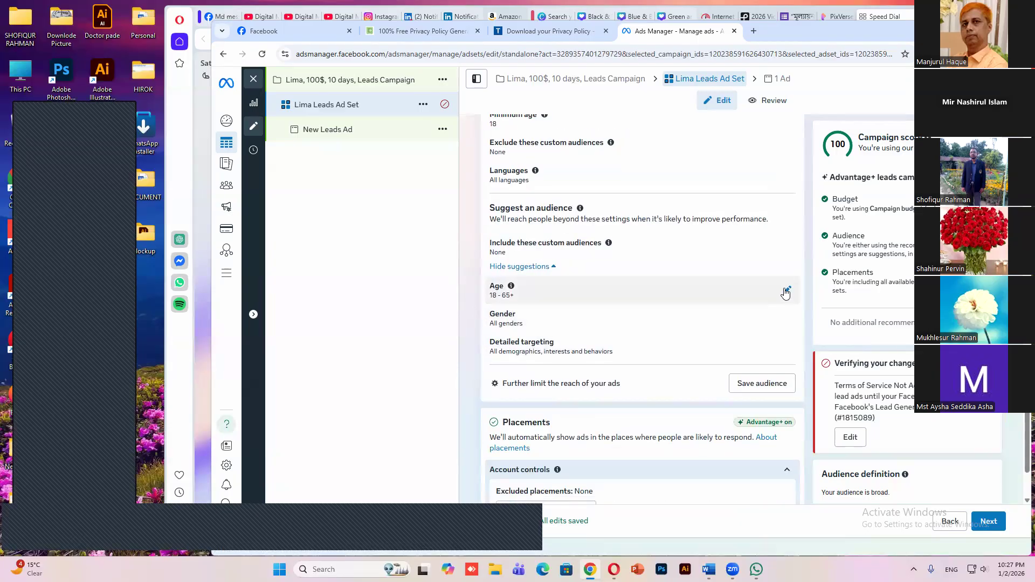
{"action": "left_click", "coordinate": [785, 292]}
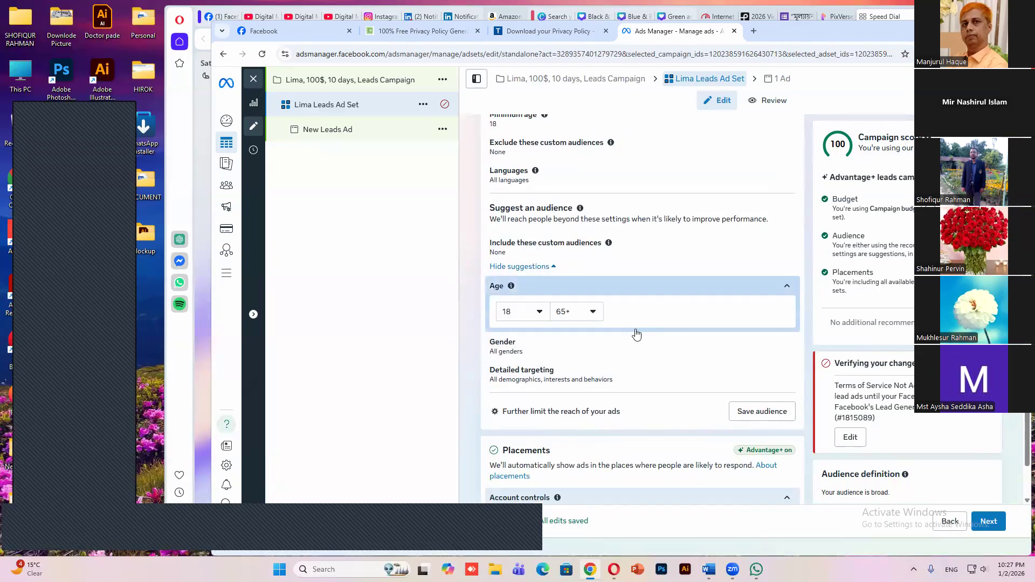
{"action": "left_click", "coordinate": [593, 312]}
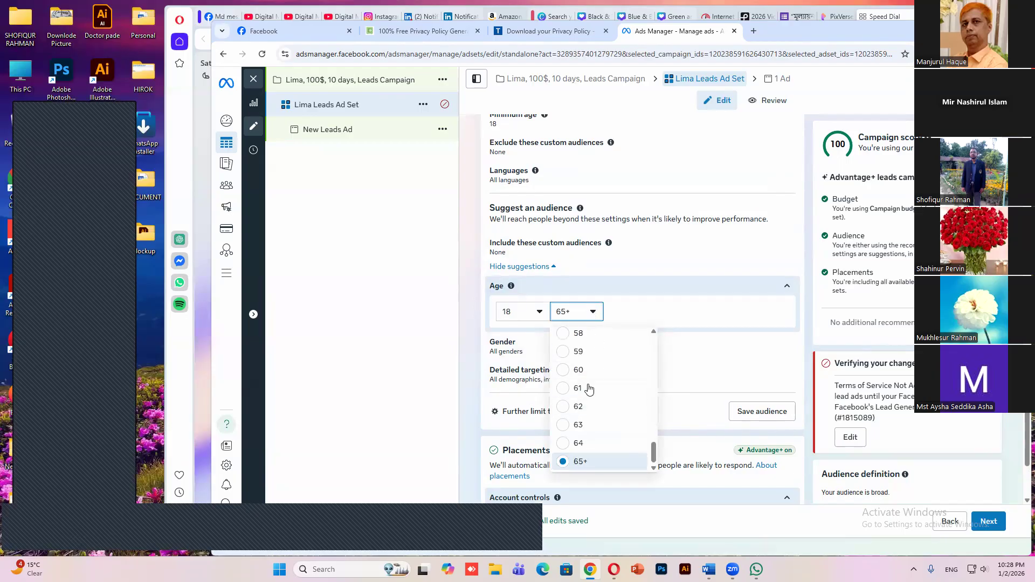
{"action": "scroll", "coordinate": [586, 371], "scroll_direction": "up", "scroll_amount": 2}
{"action": "scroll", "coordinate": [582, 372], "scroll_direction": "up", "scroll_amount": 1}
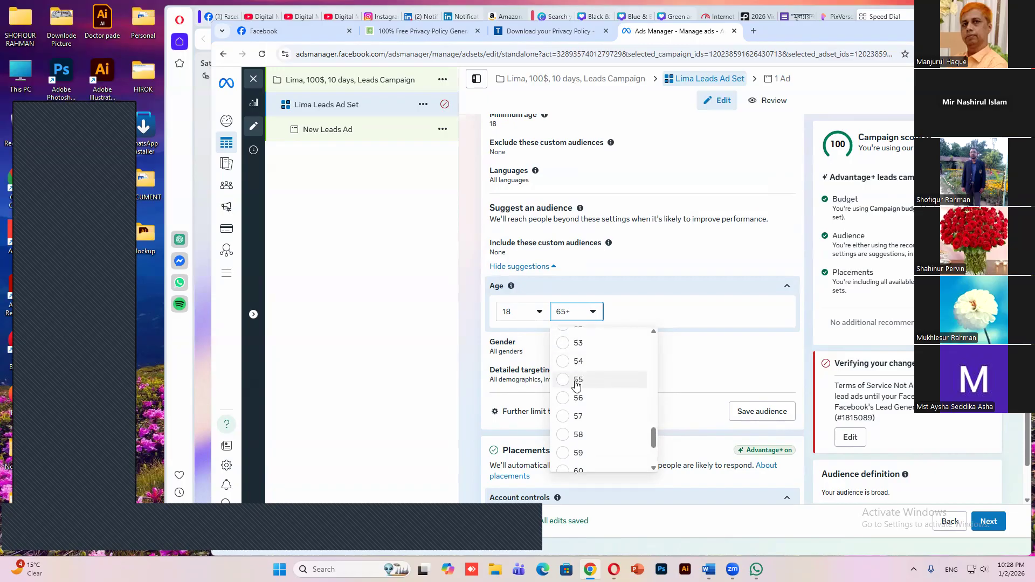
{"action": "left_click", "coordinate": [574, 379]}
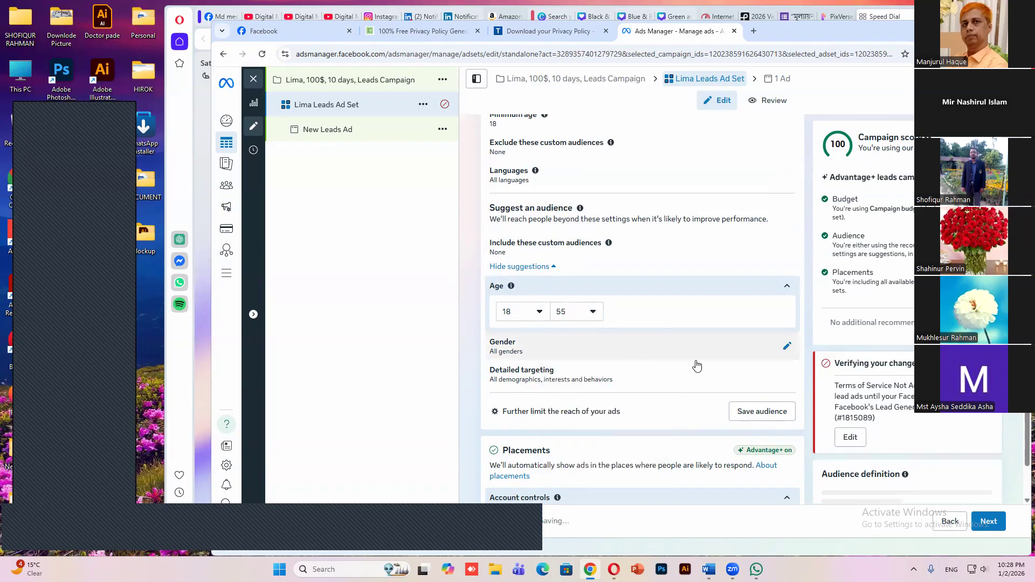
Set the suggested audience's gender to Men
{"action": "left_click", "coordinate": [786, 349]}
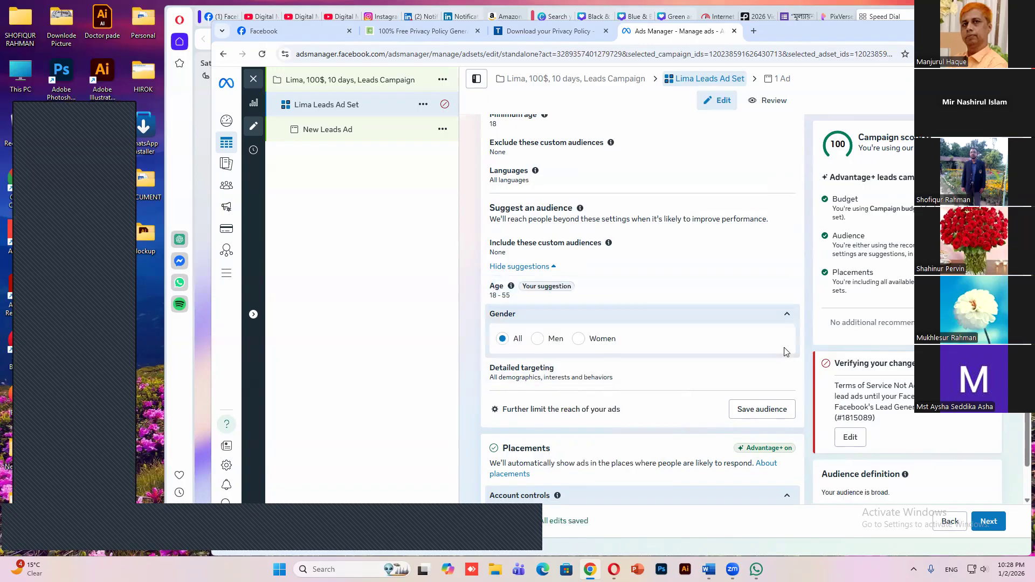
{"action": "left_click", "coordinate": [539, 341]}
{"action": "scroll", "coordinate": [631, 371], "scroll_direction": "down", "scroll_amount": 1}
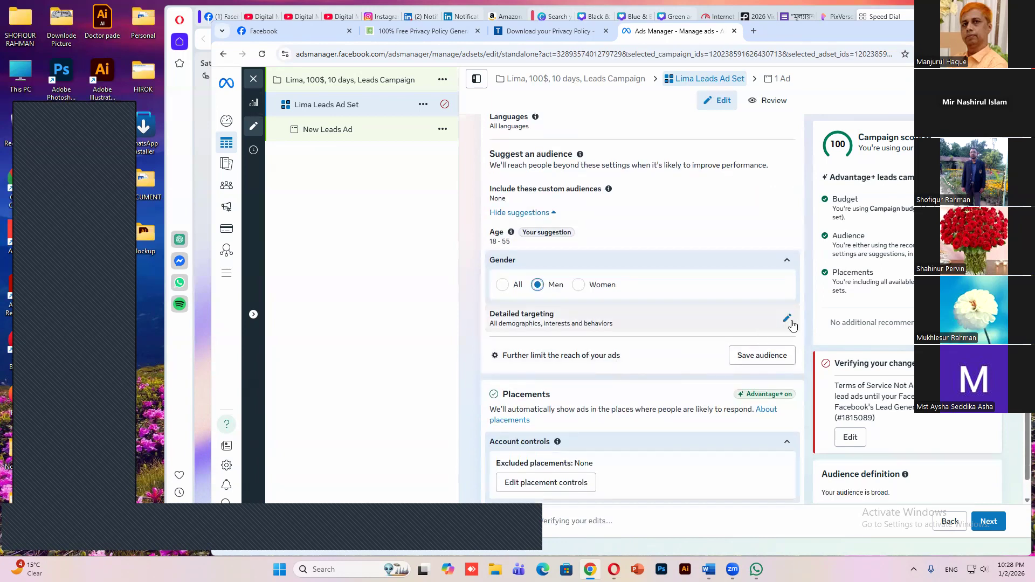
Open detailed targeting for editing and review the ad set's dynamic creative, budget, schedule and audience settings
{"action": "left_click", "coordinate": [786, 322]}
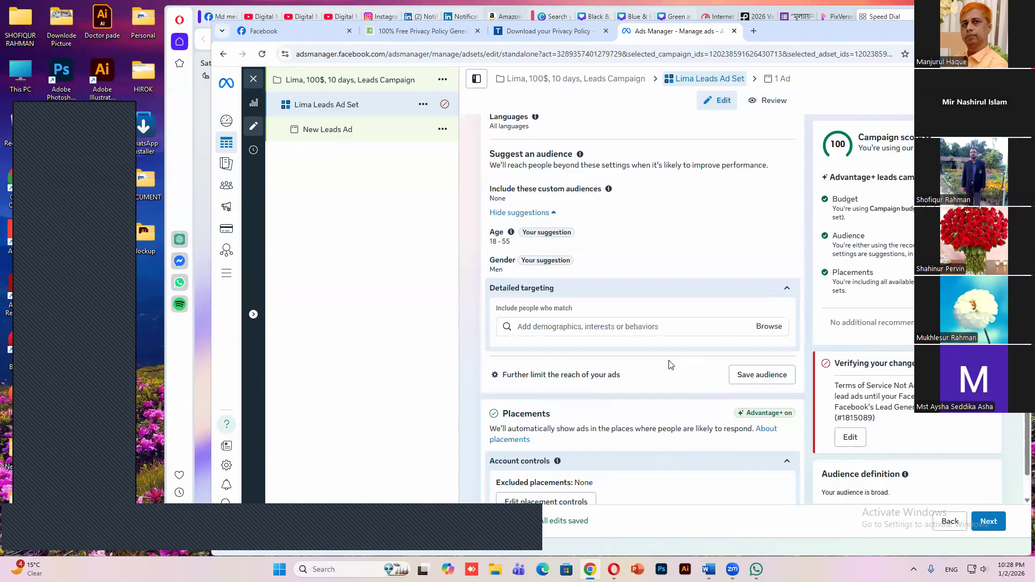
{"action": "scroll", "coordinate": [636, 345], "scroll_direction": "down", "scroll_amount": 1}
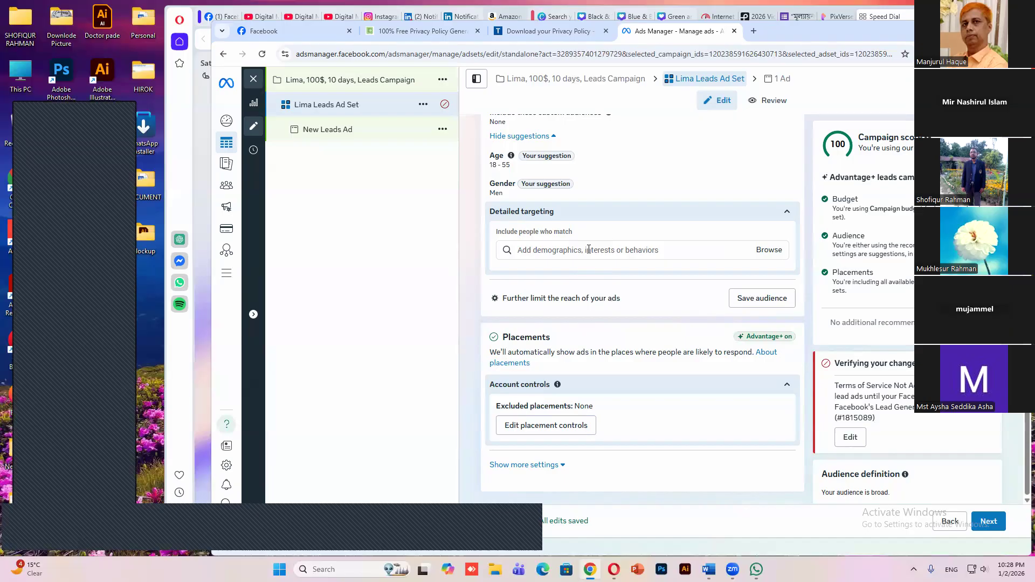
{"action": "scroll", "coordinate": [589, 249], "scroll_direction": "up", "scroll_amount": 1}
{"action": "scroll", "coordinate": [589, 252], "scroll_direction": "up", "scroll_amount": 5}
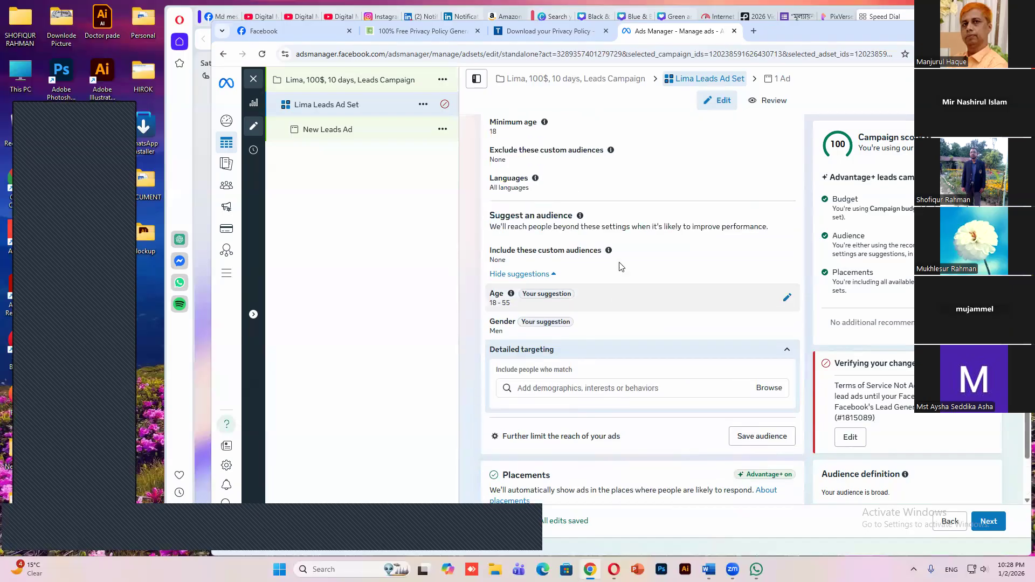
{"action": "scroll", "coordinate": [620, 266], "scroll_direction": "up", "scroll_amount": 3}
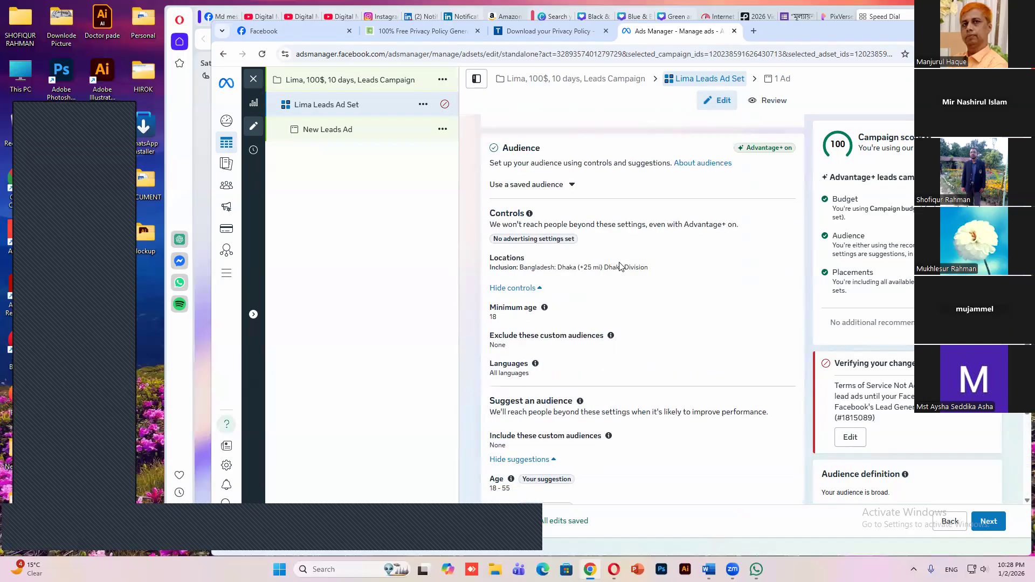
{"action": "scroll", "coordinate": [620, 266], "scroll_direction": "up", "scroll_amount": 3}
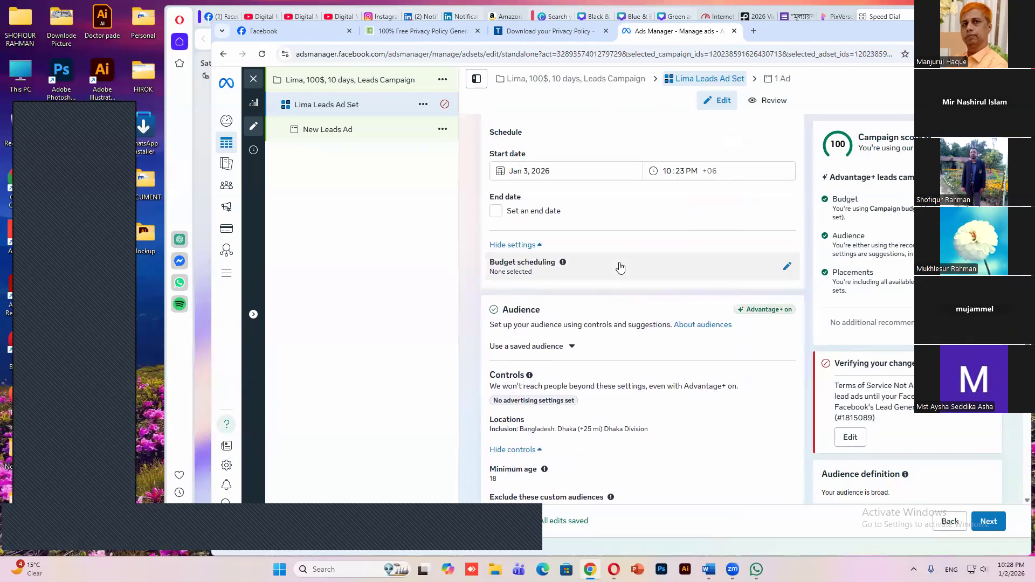
{"action": "scroll", "coordinate": [620, 267], "scroll_direction": "up", "scroll_amount": 4}
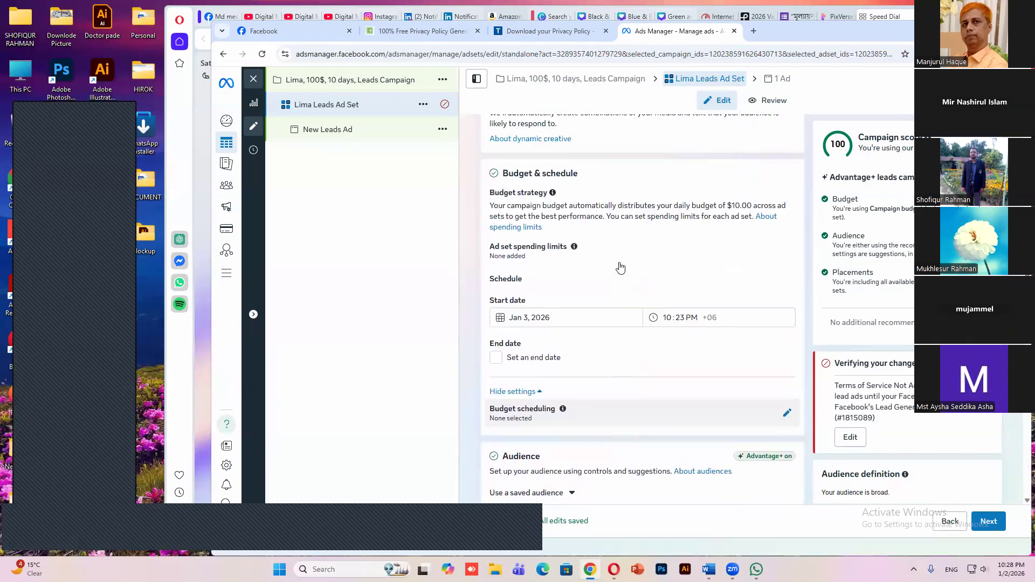
{"action": "scroll", "coordinate": [620, 266], "scroll_direction": "up", "scroll_amount": 1}
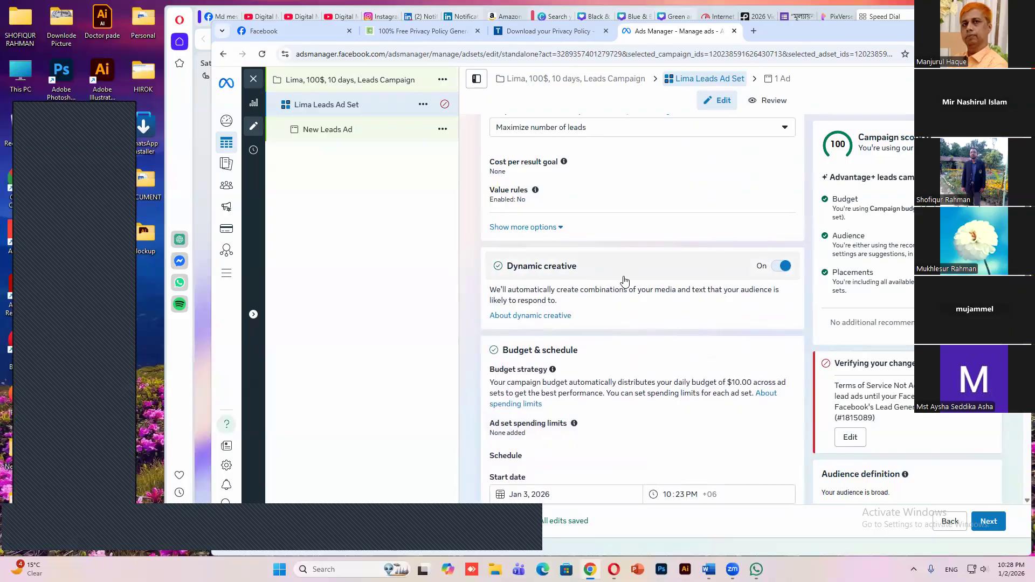
{"action": "scroll", "coordinate": [615, 302], "scroll_direction": "down", "scroll_amount": 1}
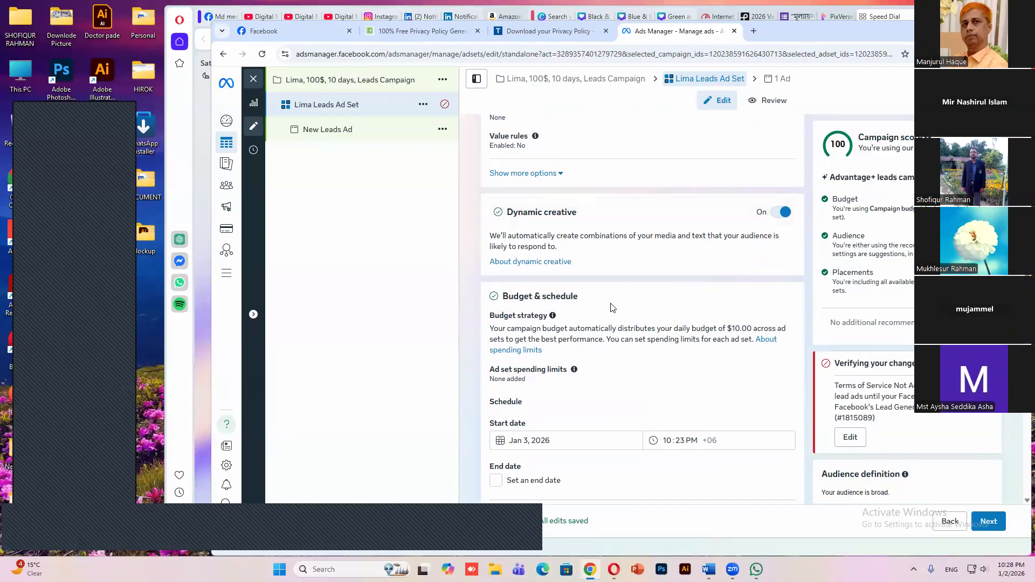
{"action": "scroll", "coordinate": [612, 308], "scroll_direction": "down", "scroll_amount": 5}
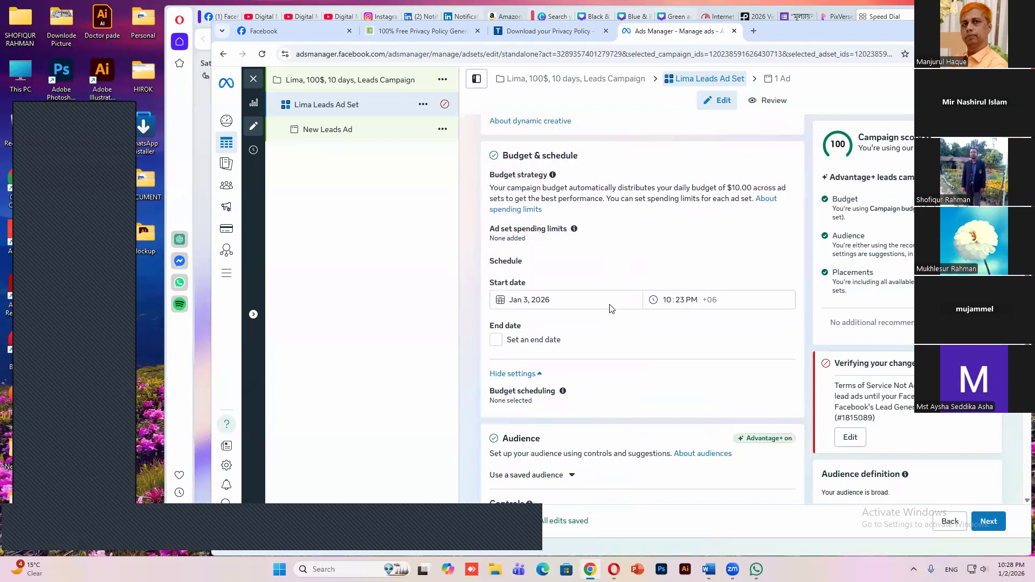
{"action": "scroll", "coordinate": [604, 332], "scroll_direction": "down", "scroll_amount": 4}
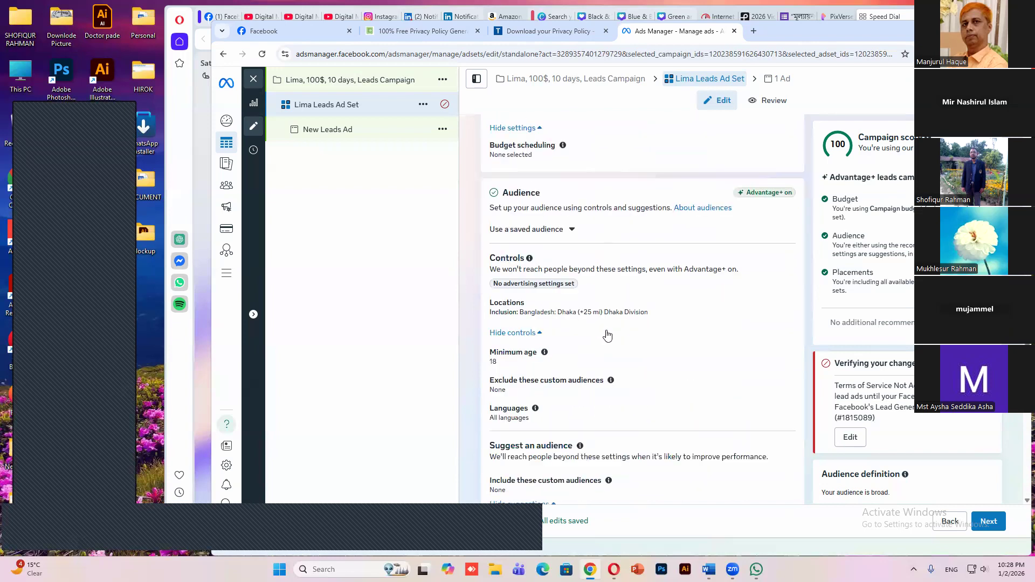
{"action": "scroll", "coordinate": [580, 355], "scroll_direction": "down", "scroll_amount": 2}
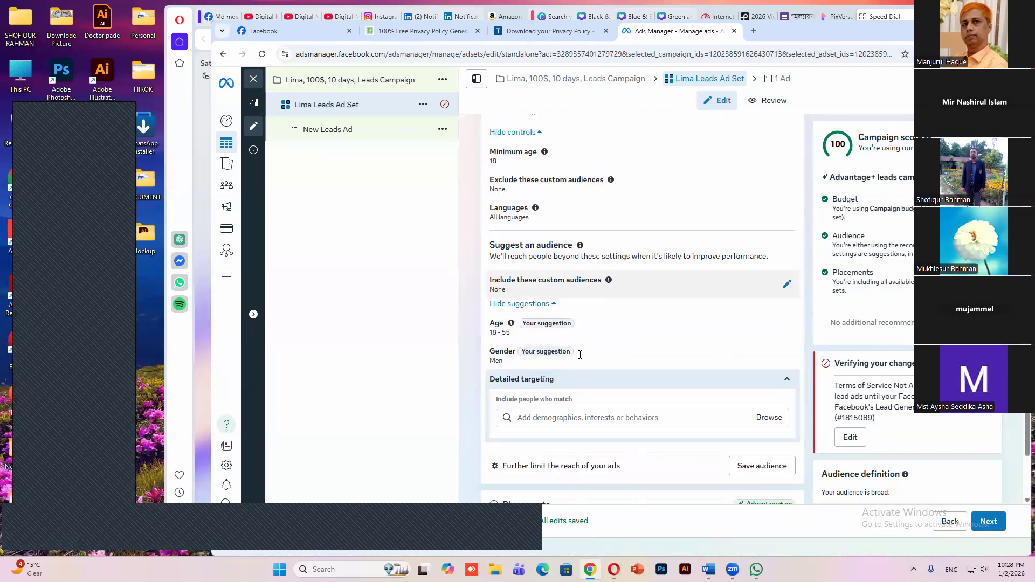
Search detailed targeting for "panjabi" and include the behavior "Facebook access (mobile): all mobile devices"
{"action": "scroll", "coordinate": [580, 354], "scroll_direction": "down", "scroll_amount": 1}
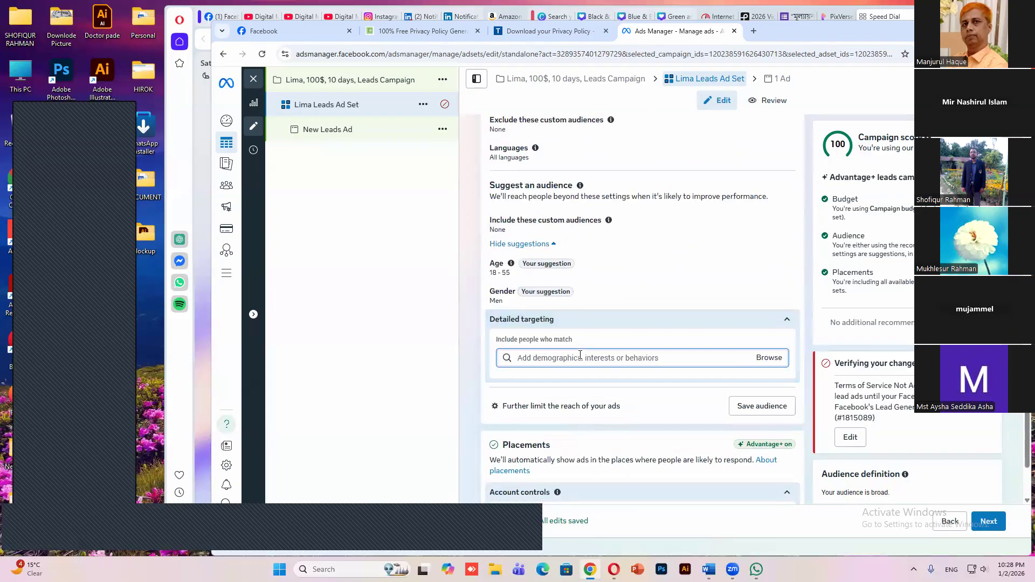
{"action": "type", "text": "p"}
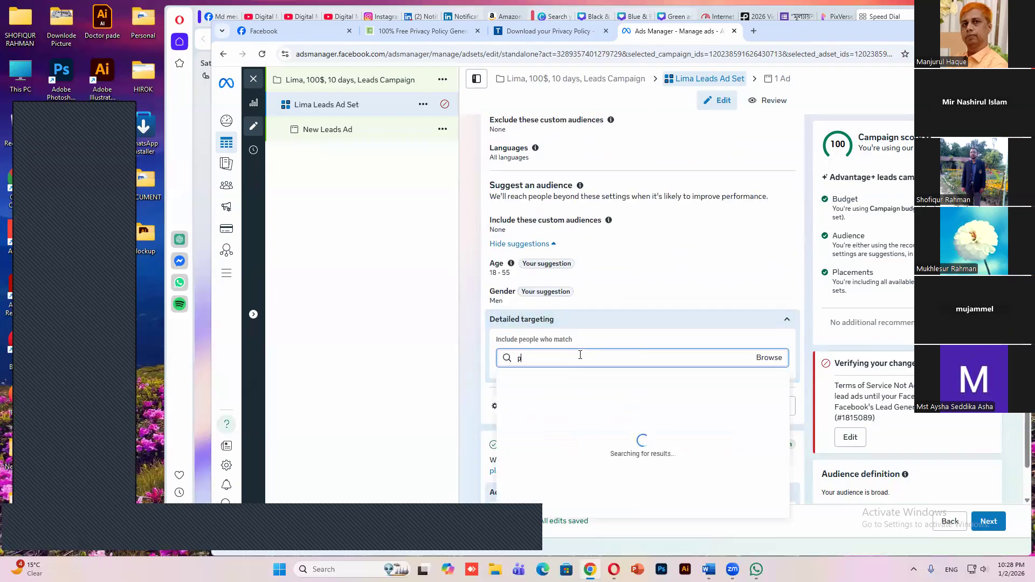
{"action": "type", "text": "an"}
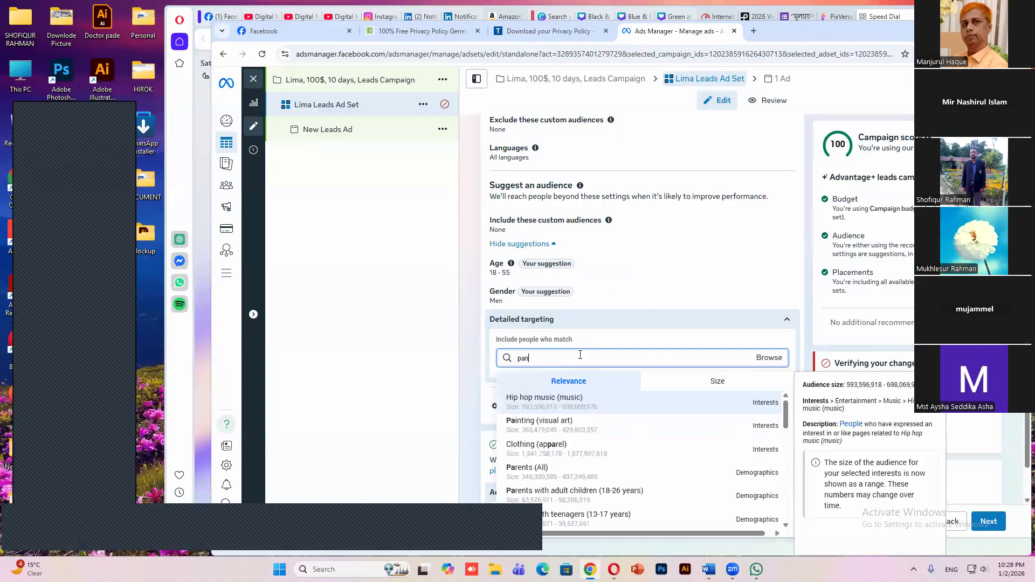
{"action": "type", "text": "ja"}
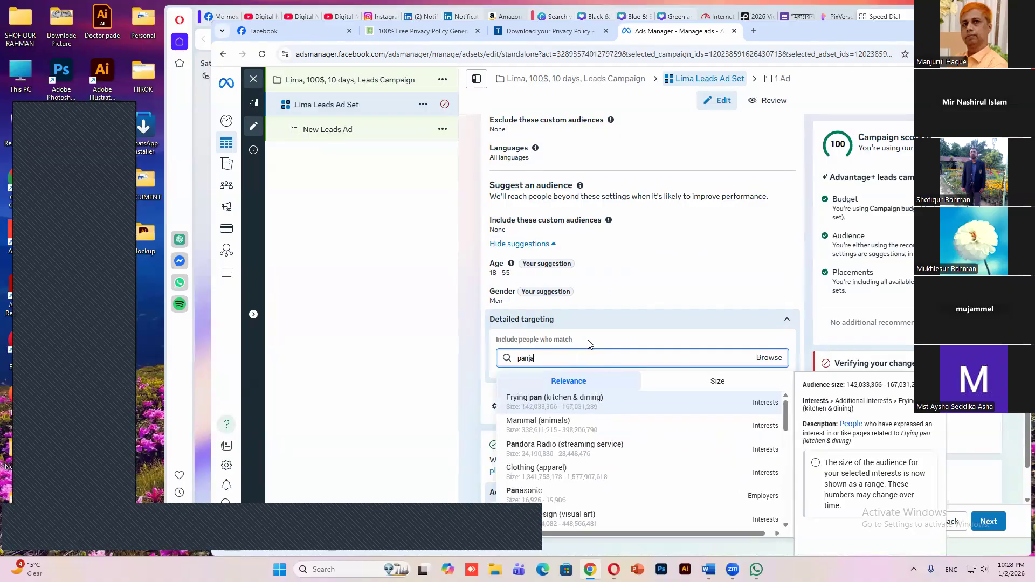
{"action": "type", "text": "bi"}
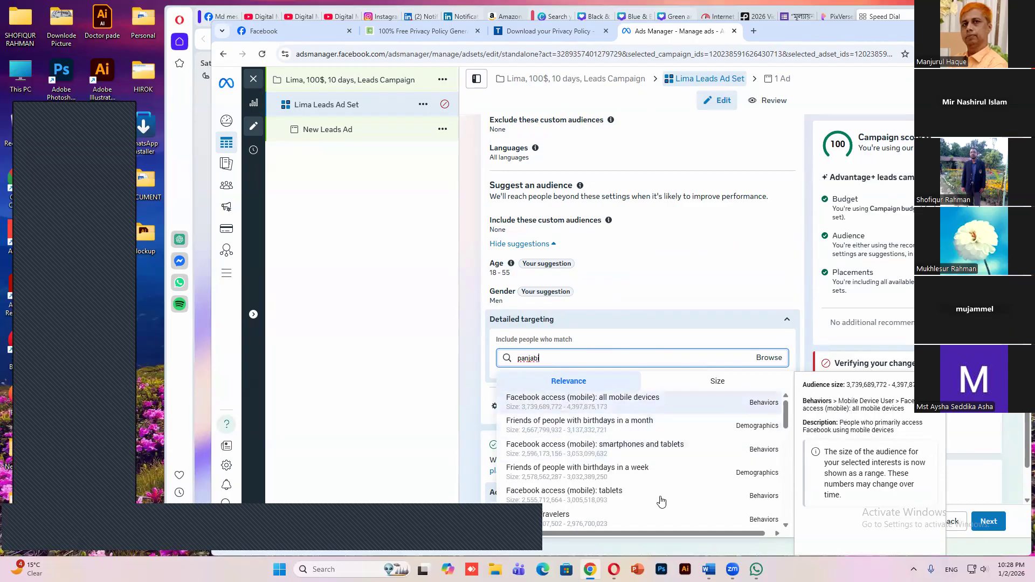
{"action": "key", "text": "Return"}
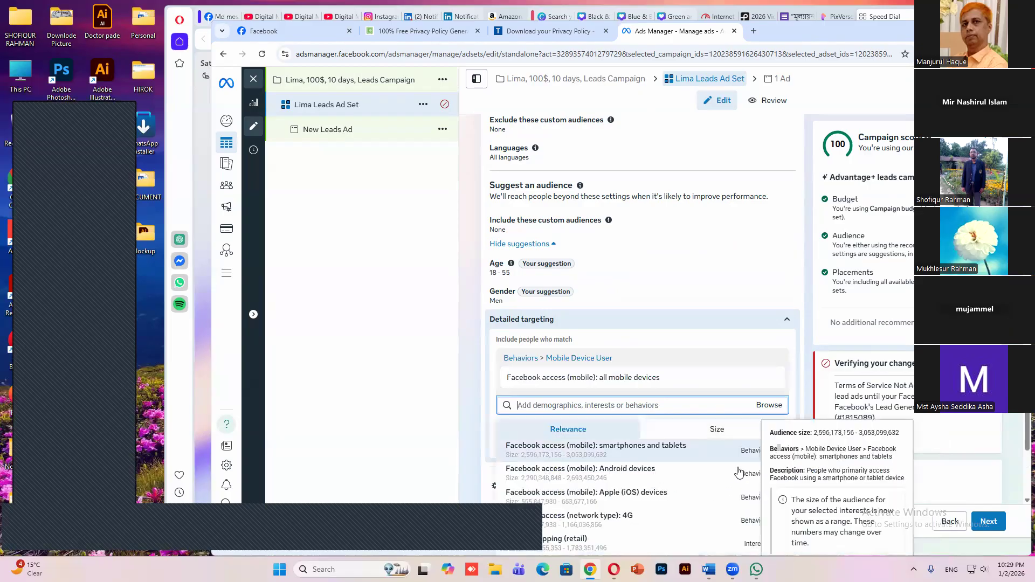
Add the interest "Online shopping (retail)" and the relationship status "Married" to the detailed targeting
{"action": "scroll", "coordinate": [770, 474], "scroll_direction": "down", "scroll_amount": 2}
{"action": "left_click", "coordinate": [770, 474]}
{"action": "scroll", "coordinate": [568, 422], "scroll_direction": "down", "scroll_amount": 3}
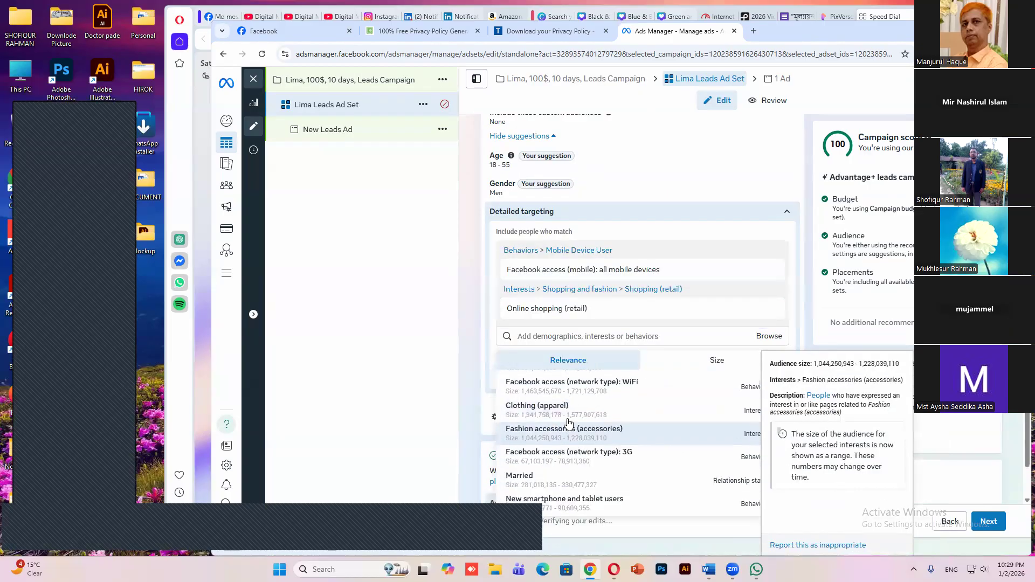
{"action": "key", "text": "Up"}
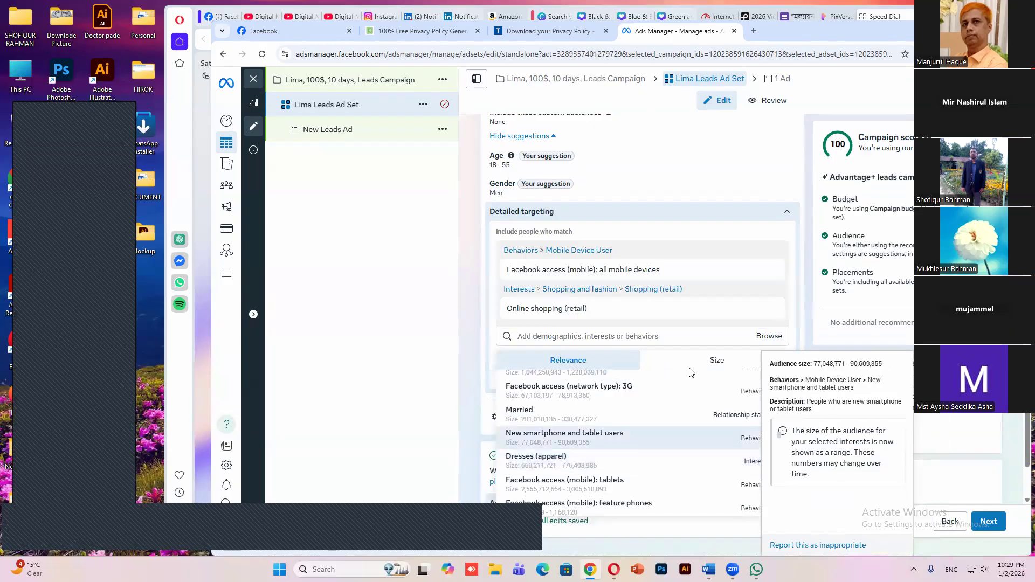
{"action": "key", "text": "Up"}
{"action": "key", "text": "Return"}
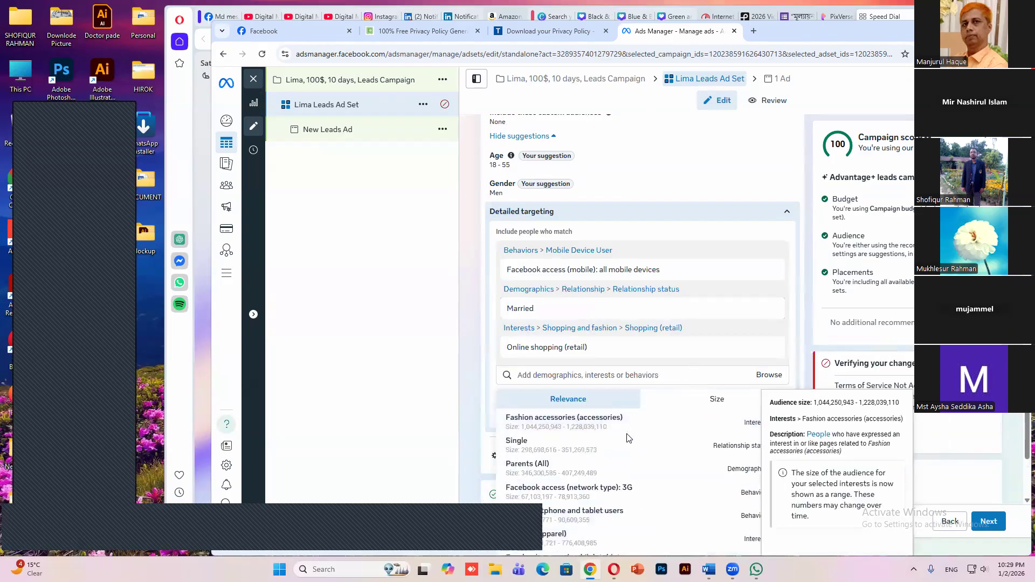
Show the additional placement settings and continue to the settings of New Leads Ad
{"action": "left_click", "coordinate": [570, 468]}
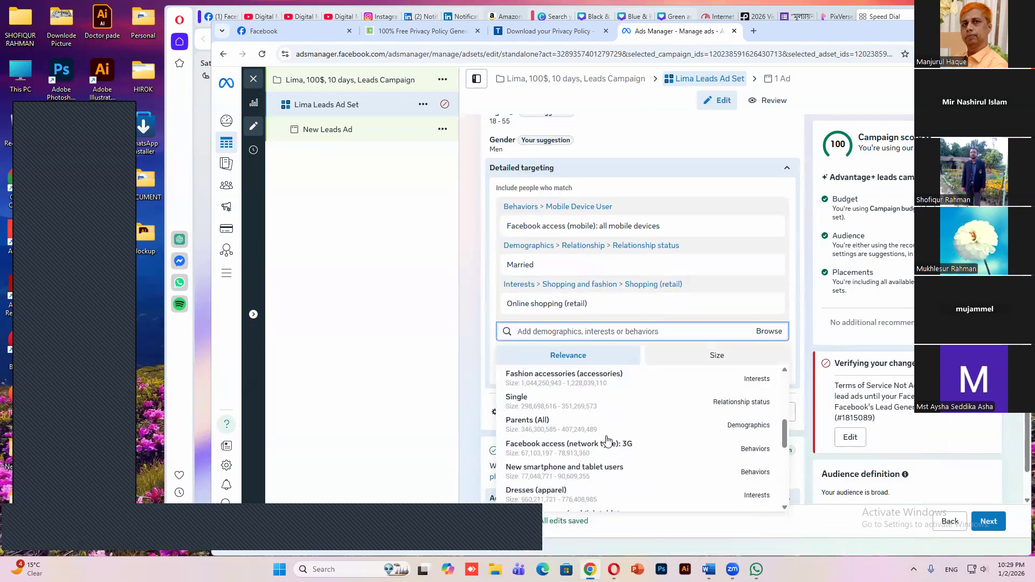
{"action": "scroll", "coordinate": [608, 442], "scroll_direction": "down", "scroll_amount": 5}
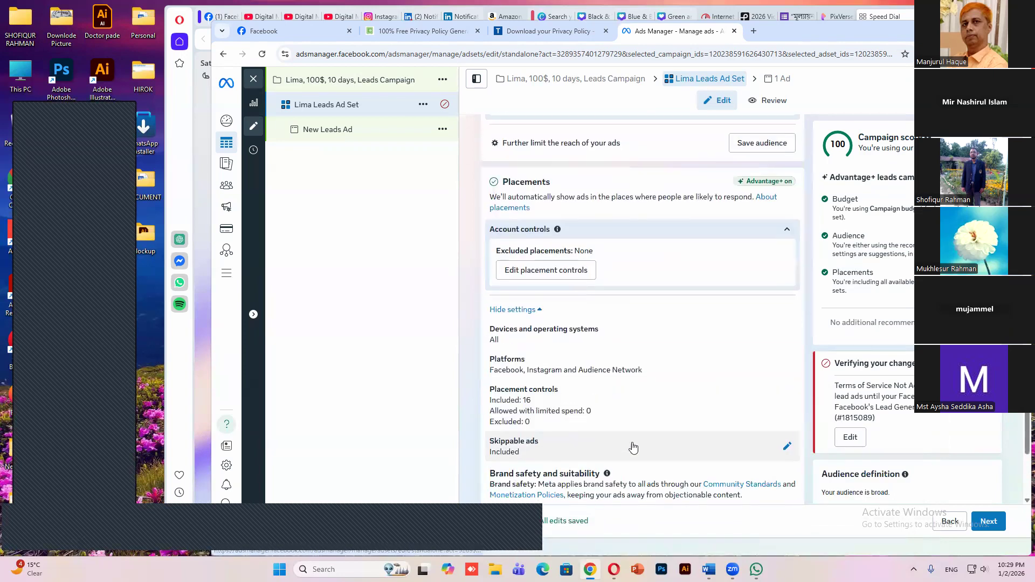
{"action": "scroll", "coordinate": [651, 308], "scroll_direction": "down", "scroll_amount": 2}
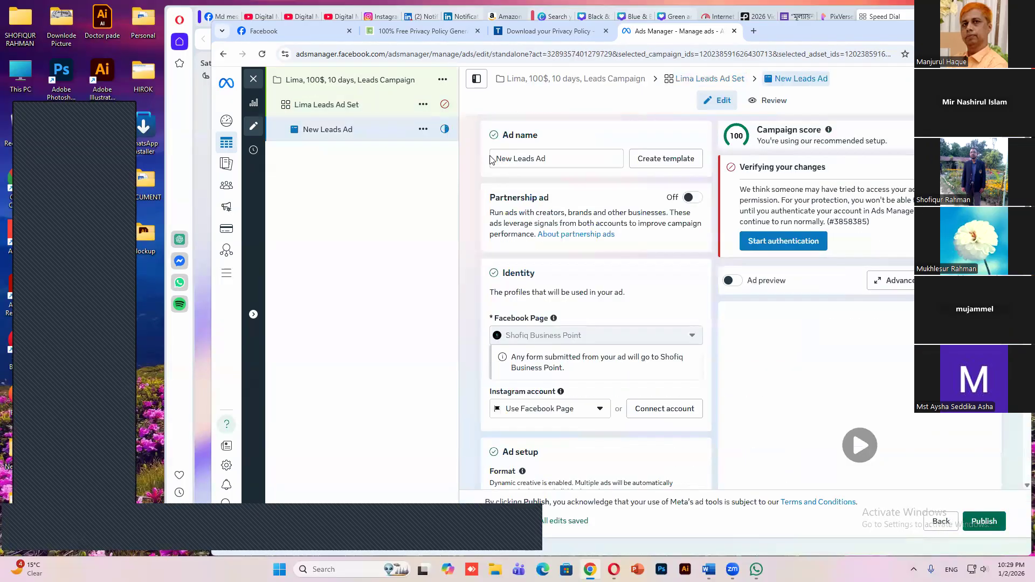
Rename the ad as "LimaLeads Ad"
{"action": "double_click", "coordinate": [491, 160]}
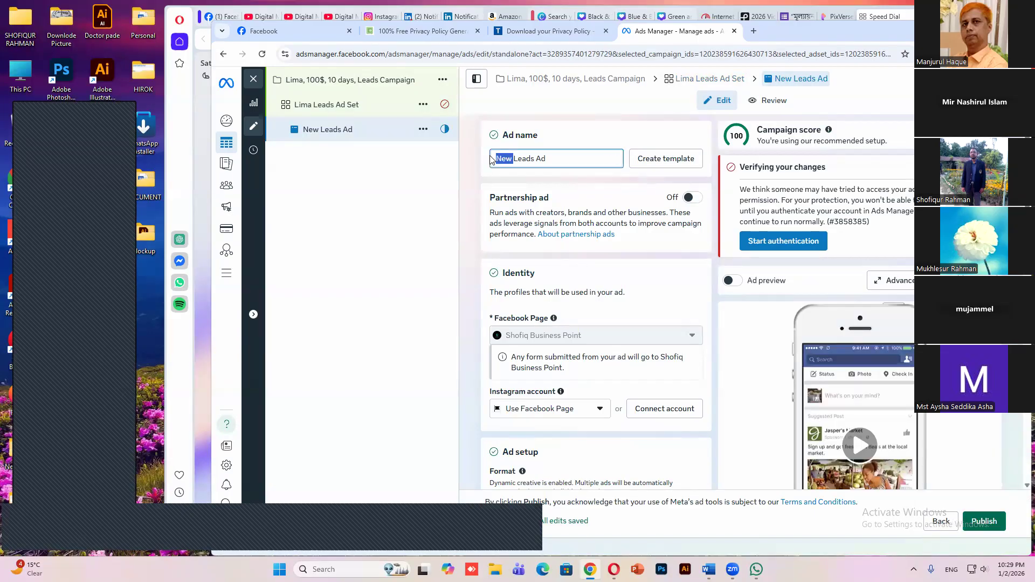
{"action": "type", "text": "Lima"}
Add the 1080 × 1080 image of the navy punjabi to the media in the ad creative
{"action": "scroll", "coordinate": [585, 227], "scroll_direction": "down", "scroll_amount": 2}
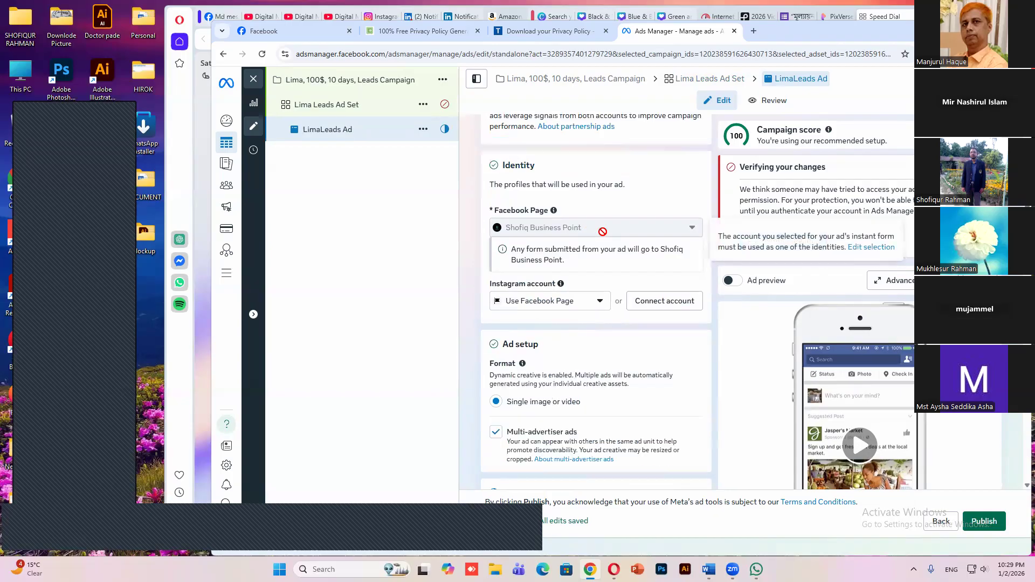
{"action": "scroll", "coordinate": [602, 253], "scroll_direction": "down", "scroll_amount": 1}
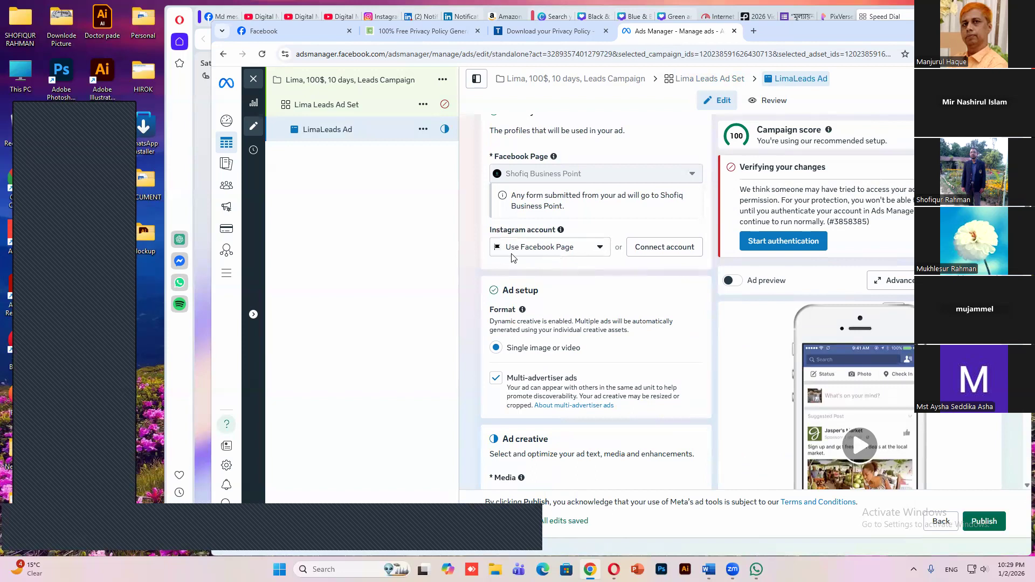
{"action": "scroll", "coordinate": [562, 258], "scroll_direction": "down", "scroll_amount": 1}
{"action": "scroll", "coordinate": [561, 251], "scroll_direction": "down", "scroll_amount": 1}
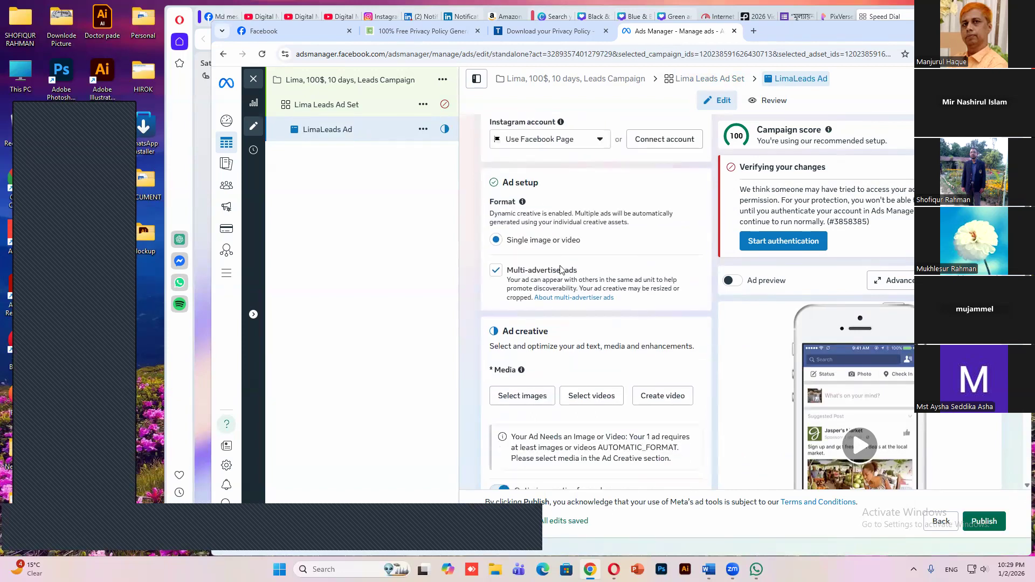
{"action": "scroll", "coordinate": [559, 272], "scroll_direction": "down", "scroll_amount": 1}
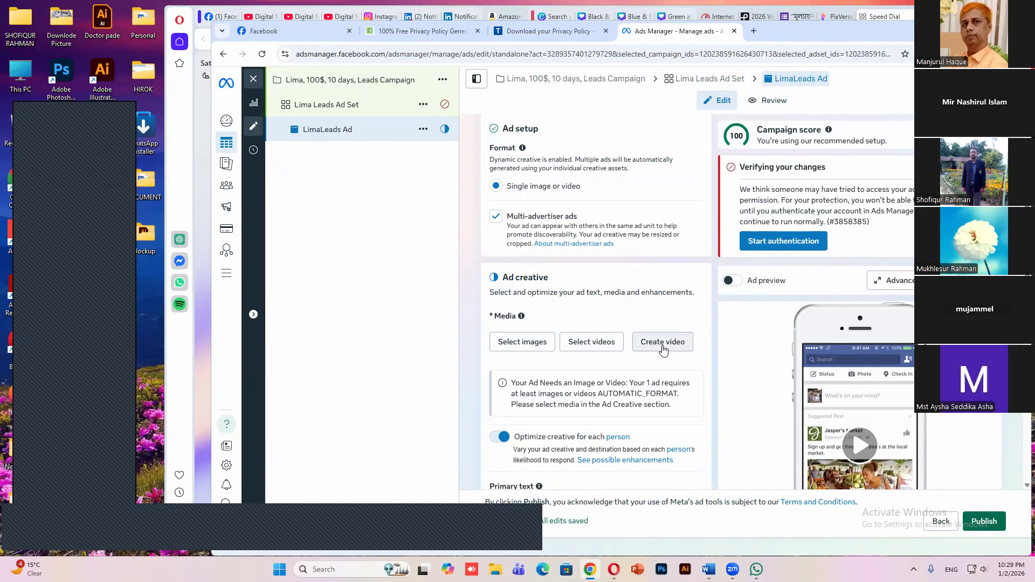
{"action": "left_click", "coordinate": [523, 343]}
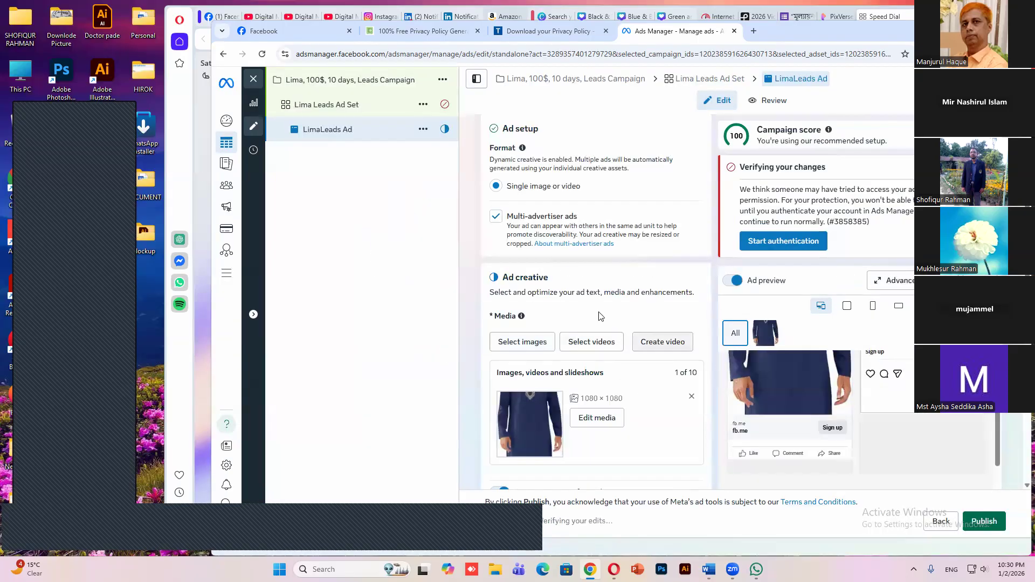
Copy the "Upgrade your style with our elegant Punjabi collection..." paragraph from the Traffic Word document into the ad's primary text
{"action": "scroll", "coordinate": [565, 239], "scroll_direction": "down", "scroll_amount": 1}
{"action": "scroll", "coordinate": [570, 236], "scroll_direction": "down", "scroll_amount": 4}
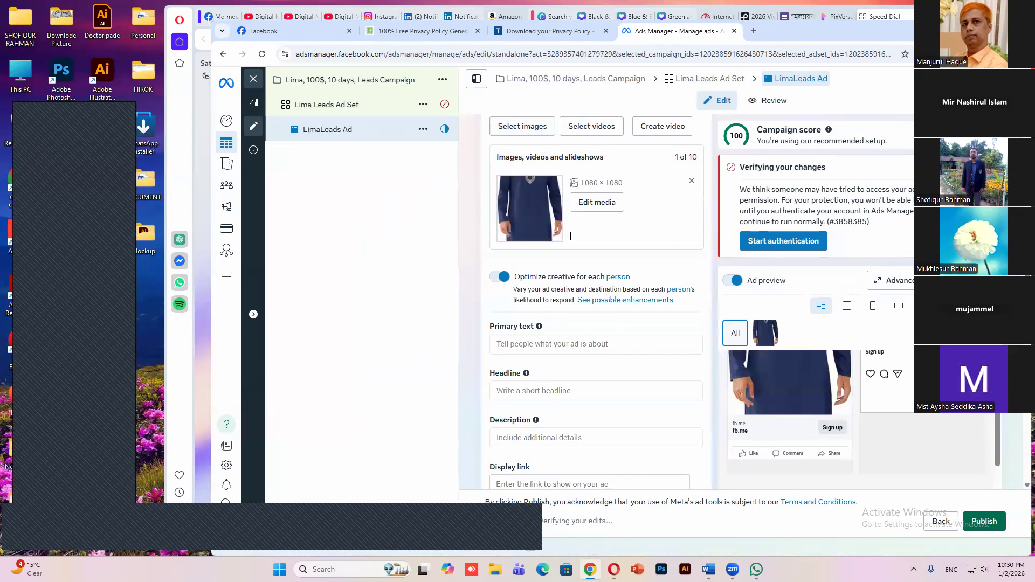
{"action": "scroll", "coordinate": [571, 236], "scroll_direction": "down", "scroll_amount": 2}
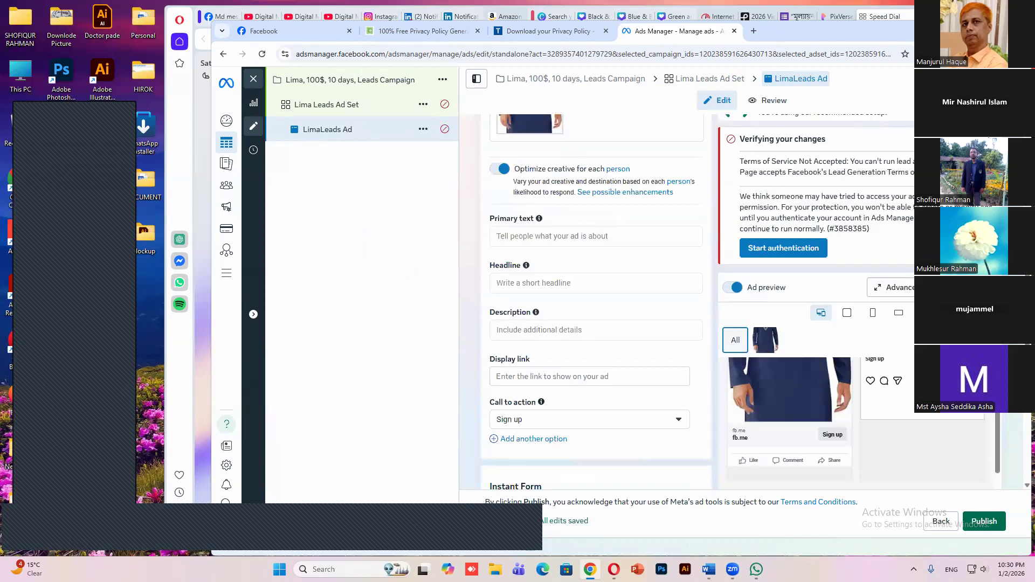
{"action": "left_click", "coordinate": [563, 236]}
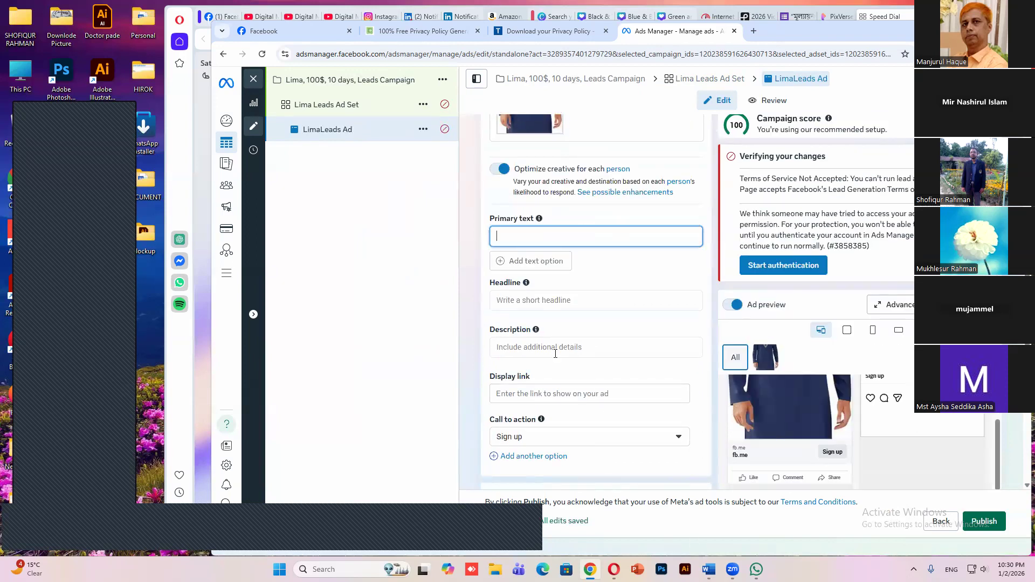
{"action": "key", "text": "alt+Tab"}
{"action": "scroll", "coordinate": [451, 216], "scroll_direction": "up", "scroll_amount": 3}
{"action": "left_click_drag", "start_coordinate": [567, 222], "coordinate": [449, 218]}
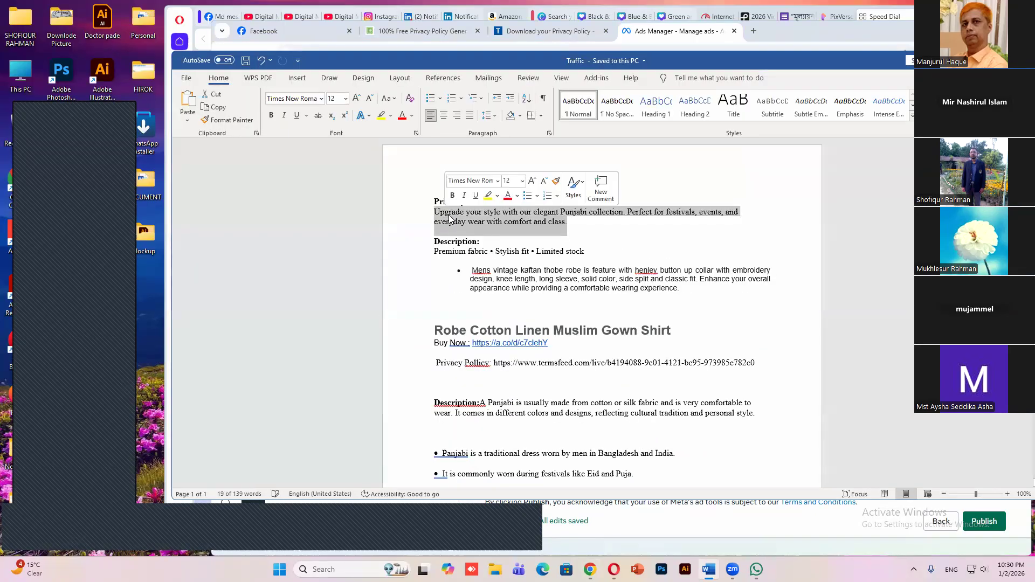
{"action": "right_click", "coordinate": [485, 211]}
{"action": "left_click", "coordinate": [515, 237]}
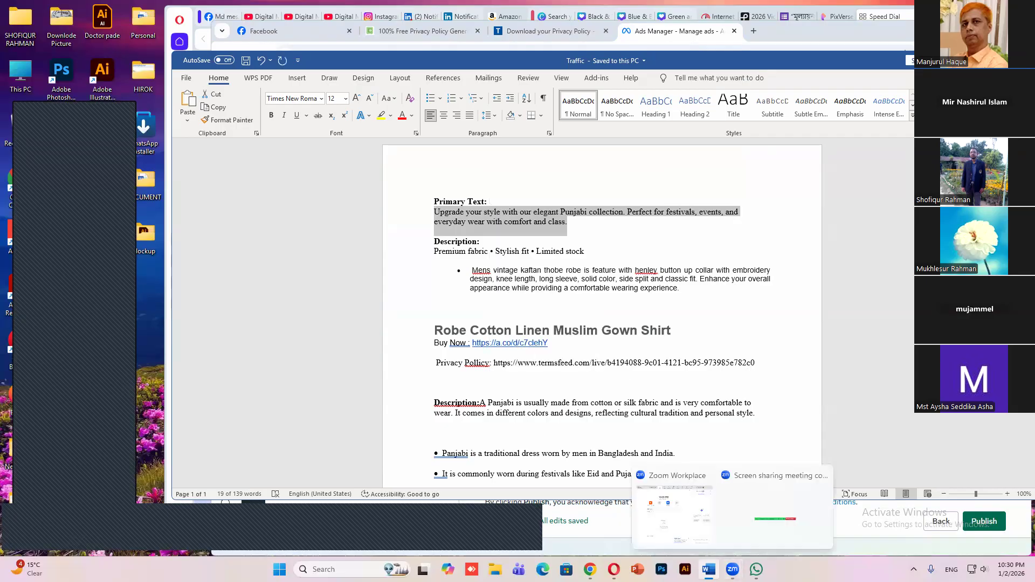
{"action": "left_click", "coordinate": [590, 569]}
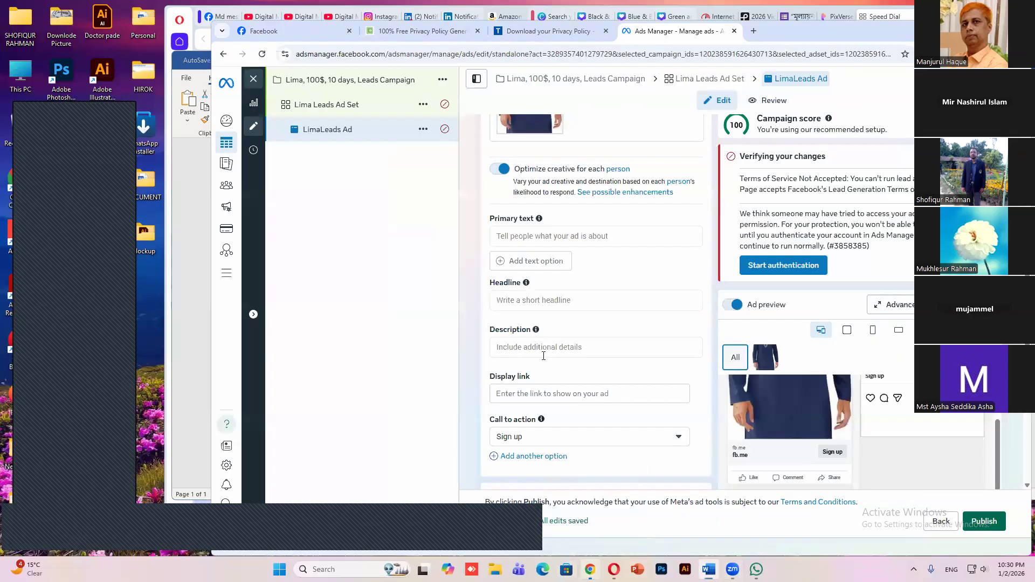
{"action": "left_click", "coordinate": [559, 236]}
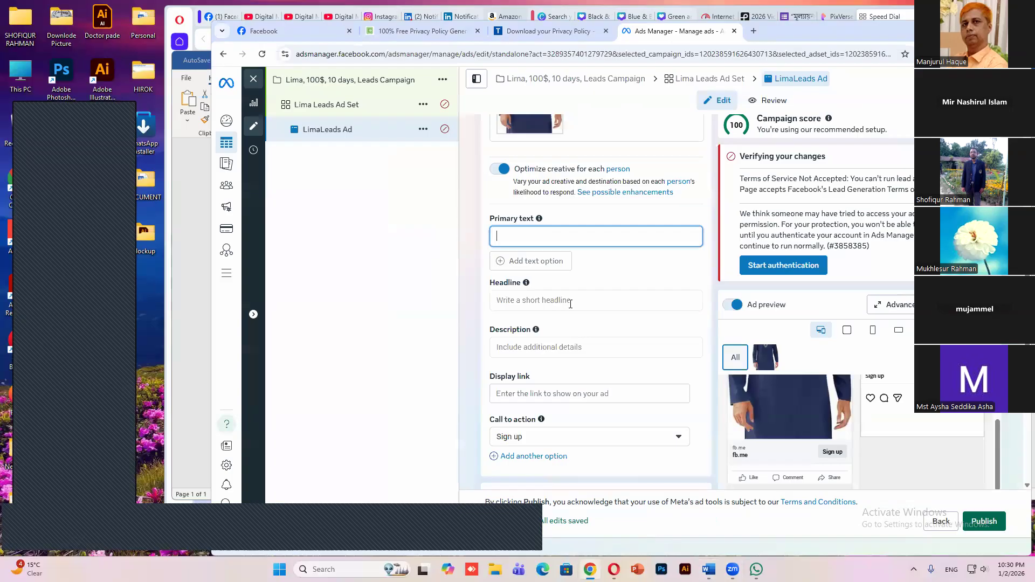
{"action": "key", "text": "ctrl+v"}
Copy the title "Robe Cotton Linen Muslim Gown Shirt" from the Word document into the ad's headline
{"action": "left_click", "coordinate": [559, 305]}
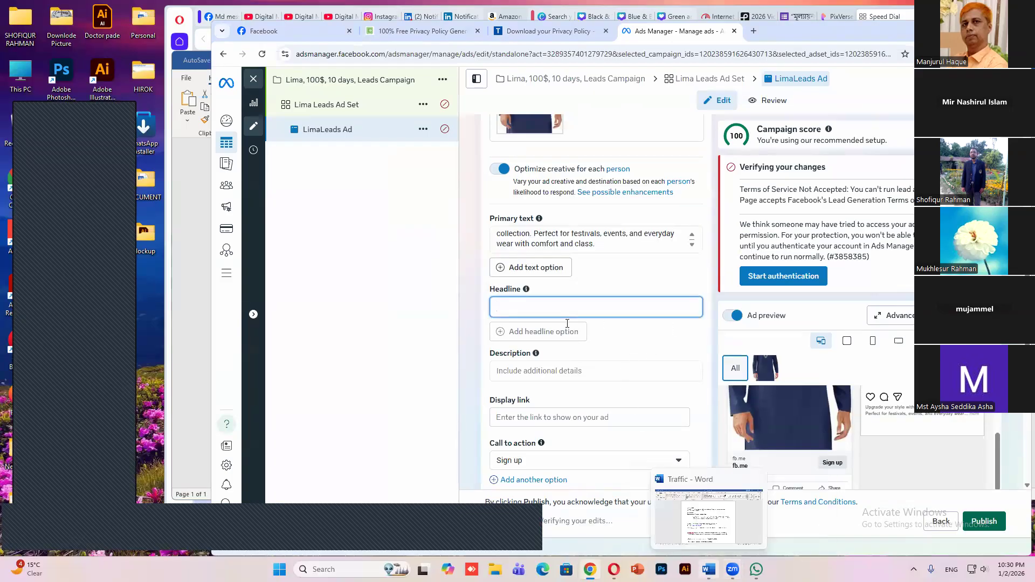
{"action": "key", "text": "alt+Tab"}
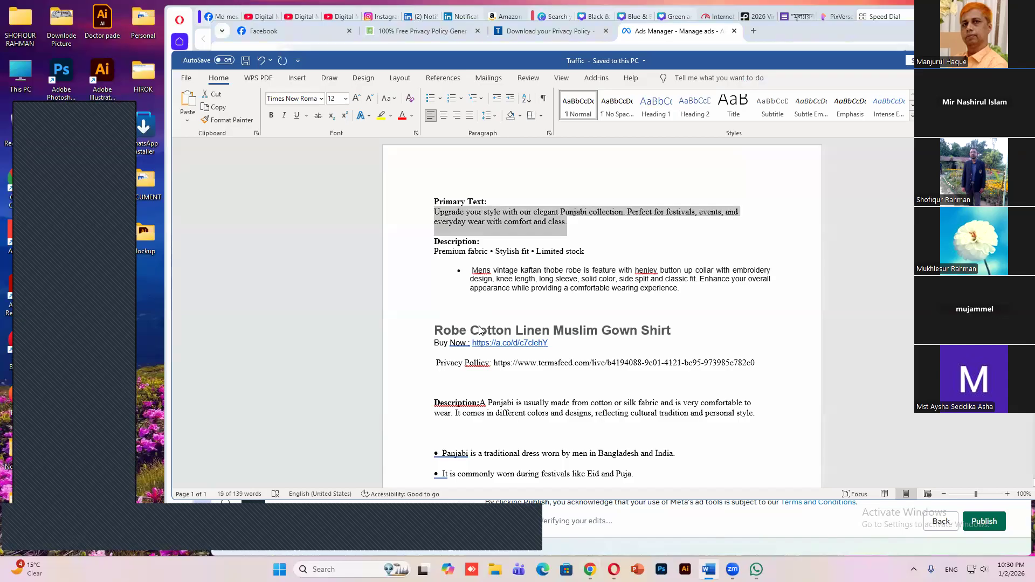
{"action": "triple_click", "coordinate": [480, 330]}
{"action": "right_click", "coordinate": [480, 330]}
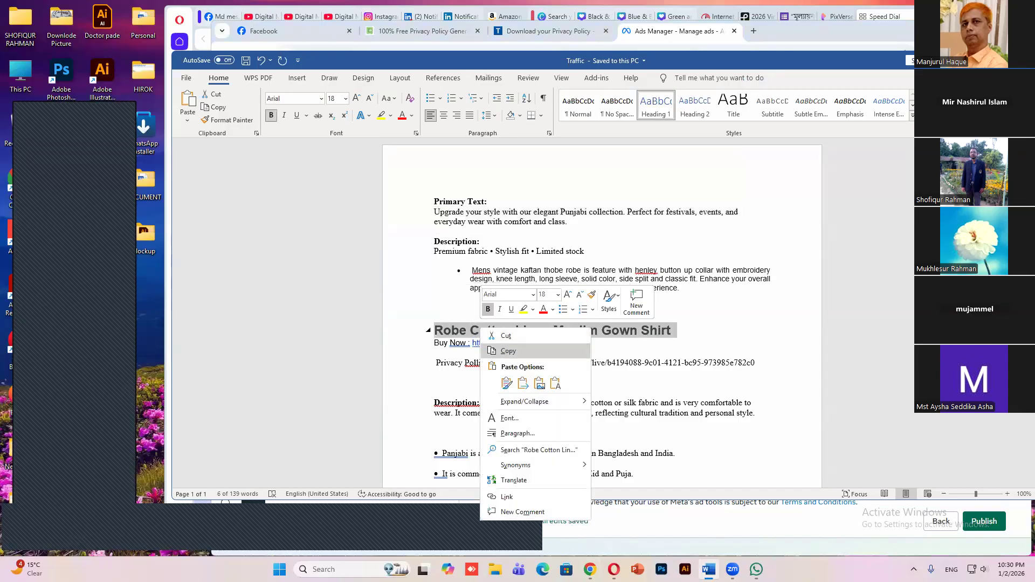
{"action": "left_click", "coordinate": [508, 351]}
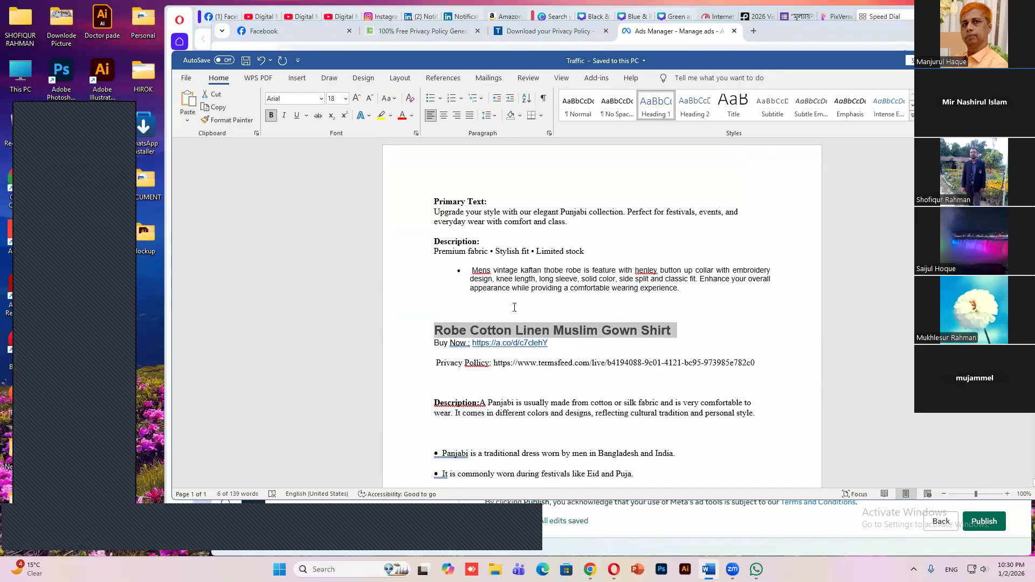
{"action": "key", "text": "alt+Tab"}
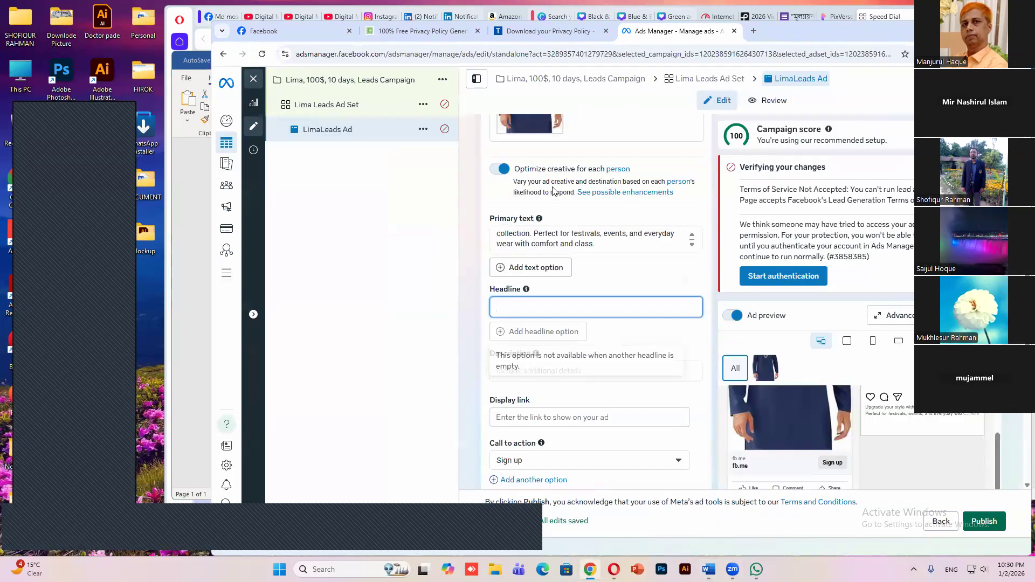
{"action": "right_click", "coordinate": [515, 306]}
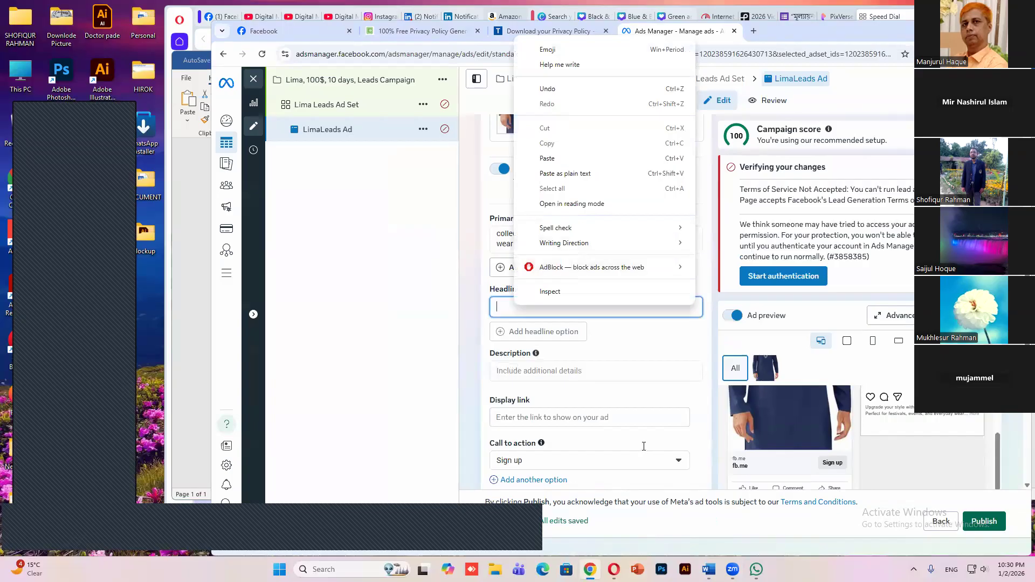
Copy the "Premium fabric • Stylish fit • Limited stock" text and the kaftan bullet below it from Word into the ad's description
{"action": "key", "text": "alt+Tab"}
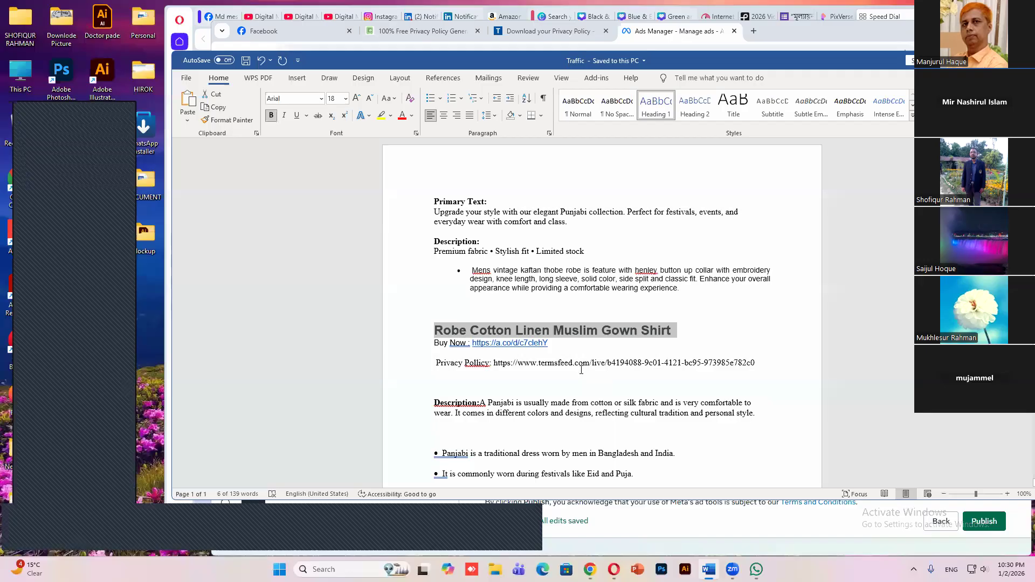
{"action": "key", "text": "alt+Tab"}
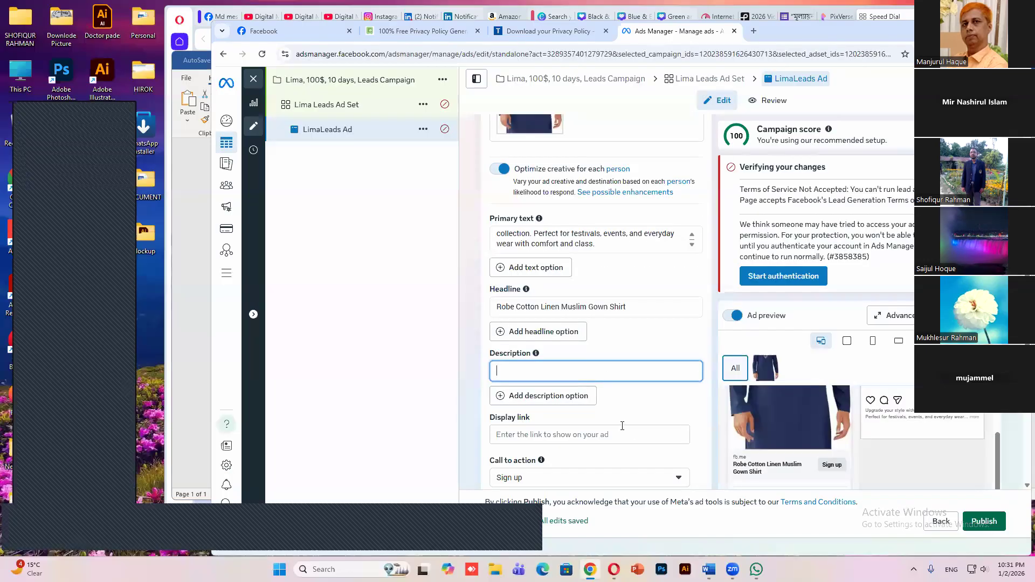
{"action": "key", "text": "ctrl+v"}
{"action": "scroll", "coordinate": [493, 344], "scroll_direction": "down", "scroll_amount": 2}
{"action": "left_click", "coordinate": [501, 349]}
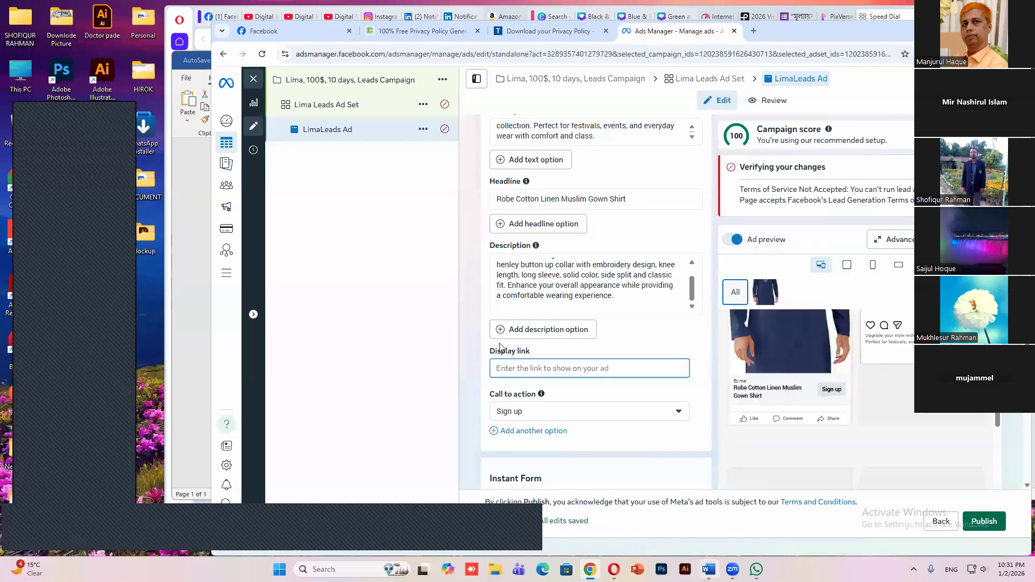
{"action": "key", "text": "alt+Tab"}
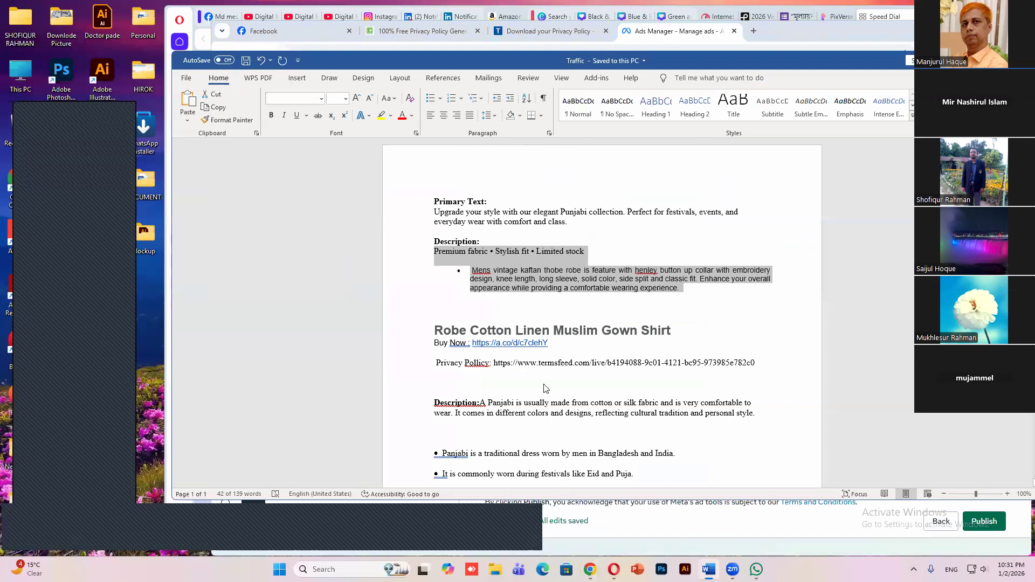
{"action": "left_click_drag", "start_coordinate": [550, 344], "coordinate": [500, 344]}
{"action": "right_click", "coordinate": [500, 345]}
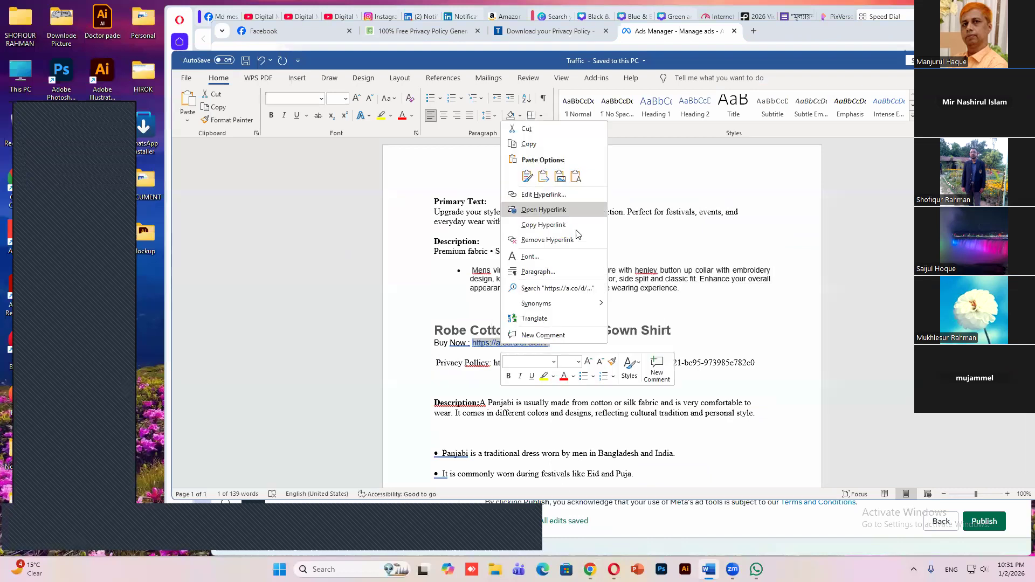
{"action": "left_click", "coordinate": [579, 224]}
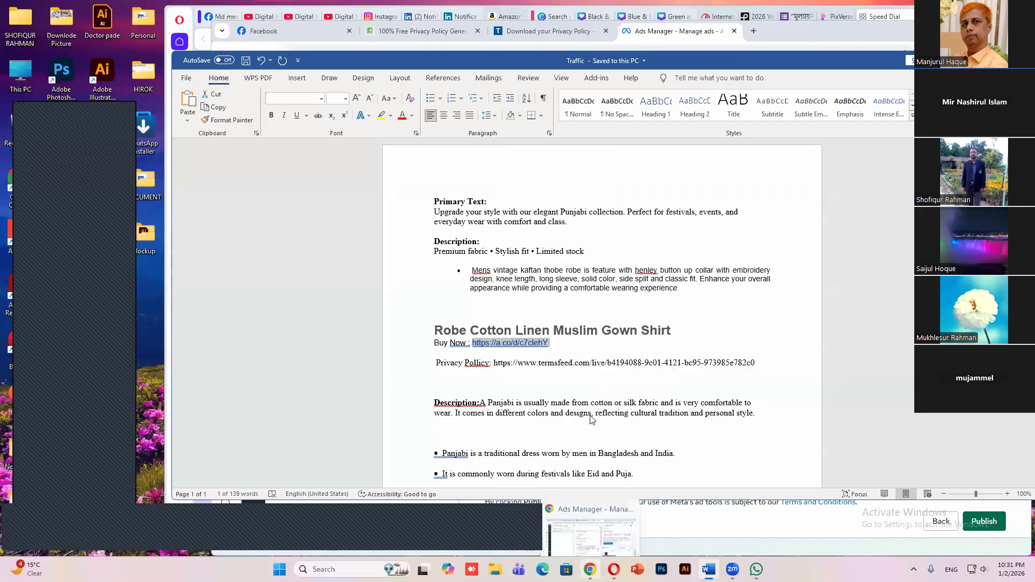
{"action": "left_click", "coordinate": [590, 569]}
{"action": "key", "text": "ctrl+v"}
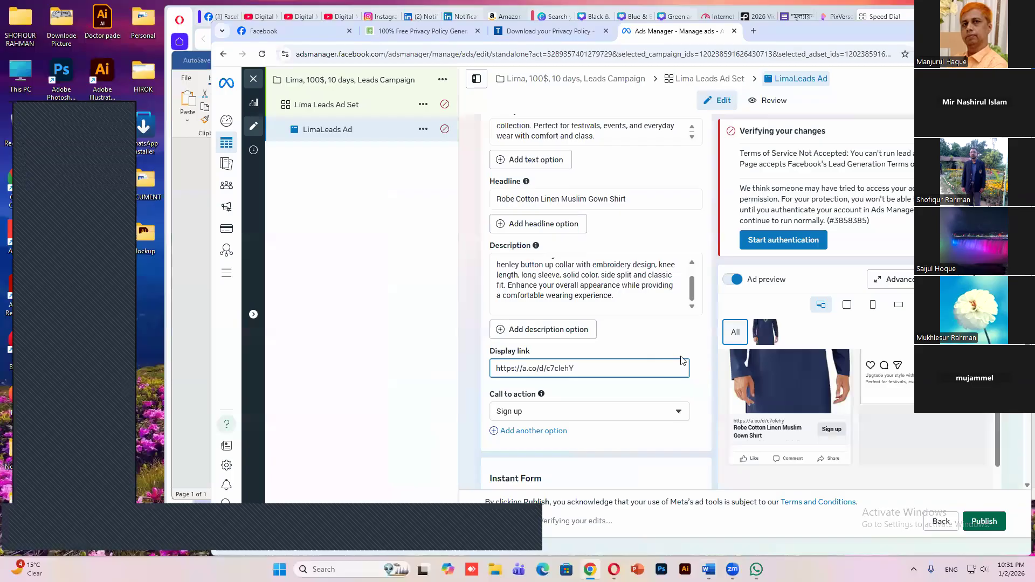
Look through the available call to action options of the ad, keeping "Sign up"
{"action": "scroll", "coordinate": [571, 464], "scroll_direction": "down", "scroll_amount": 1}
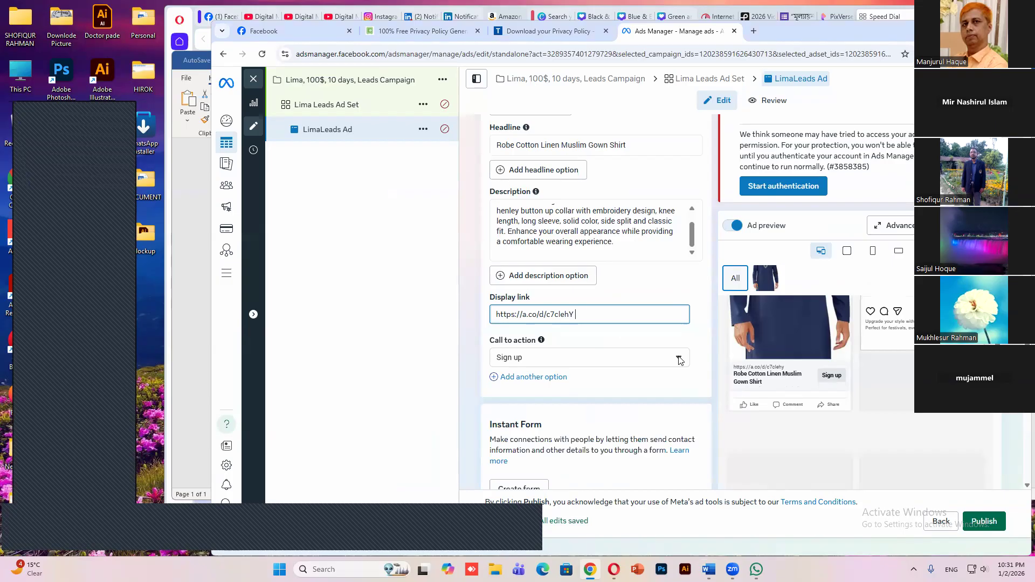
{"action": "left_click", "coordinate": [679, 358]}
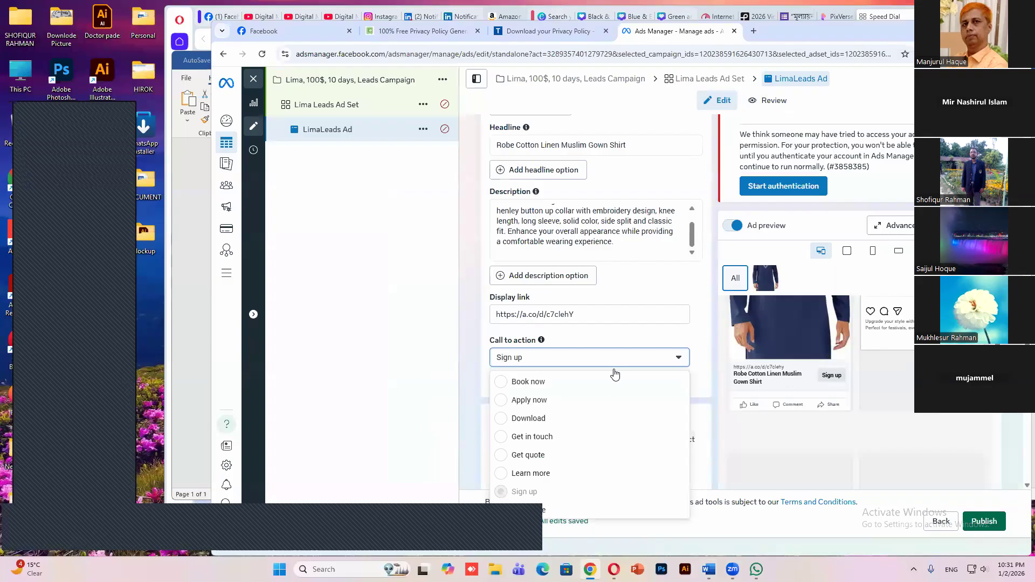
{"action": "left_click", "coordinate": [559, 362]}
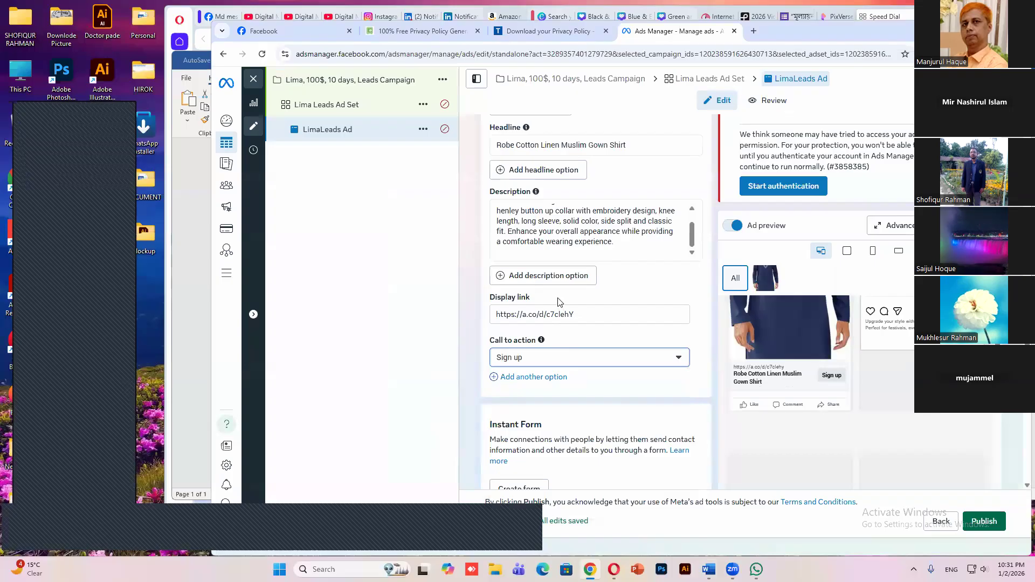
Start creating a new instant form for the ad
{"action": "scroll", "coordinate": [558, 299], "scroll_direction": "down", "scroll_amount": 3}
{"action": "scroll", "coordinate": [561, 245], "scroll_direction": "down", "scroll_amount": 1}
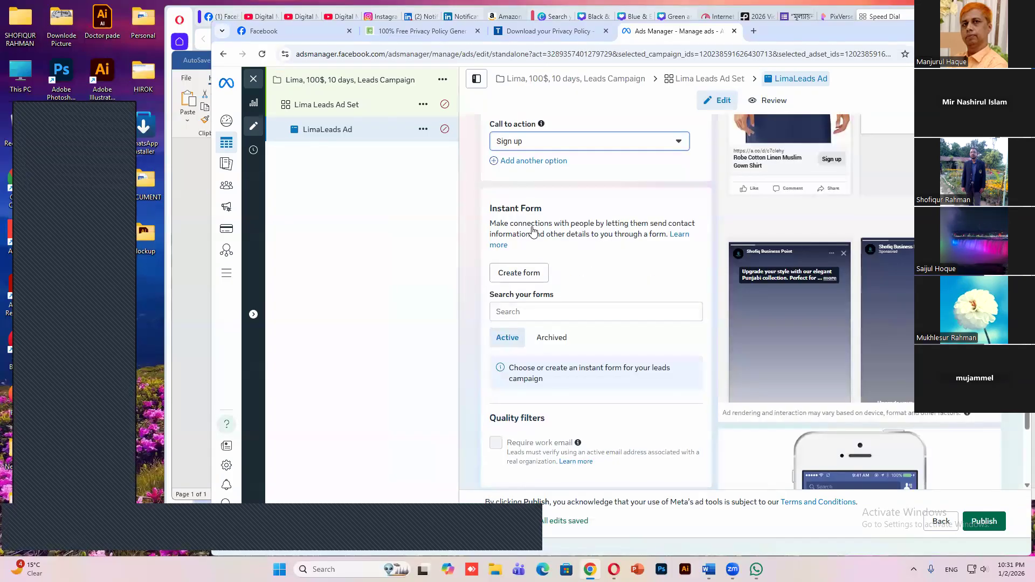
{"action": "scroll", "coordinate": [533, 232], "scroll_direction": "down", "scroll_amount": 1}
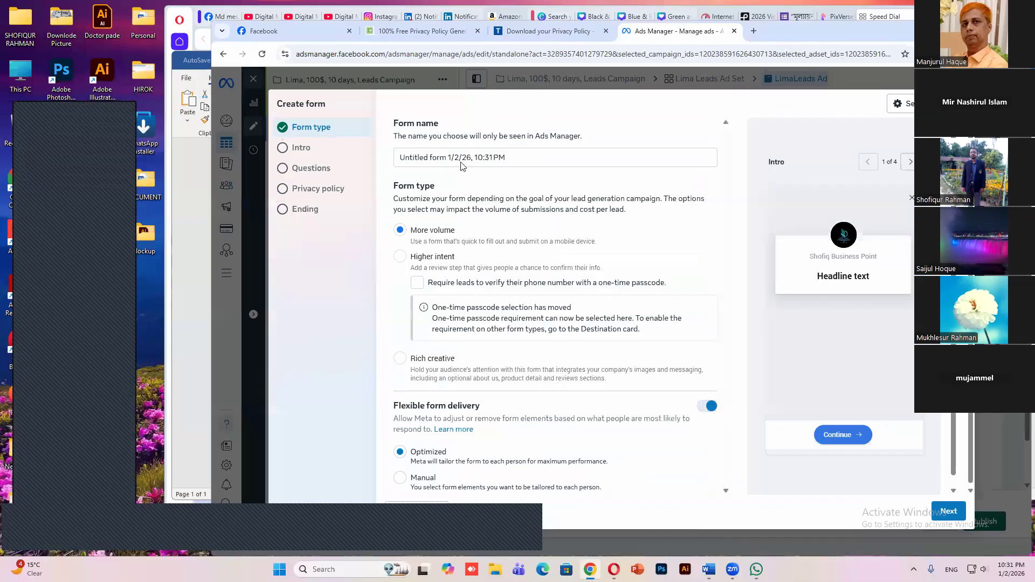
Rename the instant form as "Panjabi marketing form 1/2/26, 10:31 PM"
{"action": "left_click", "coordinate": [428, 155]}
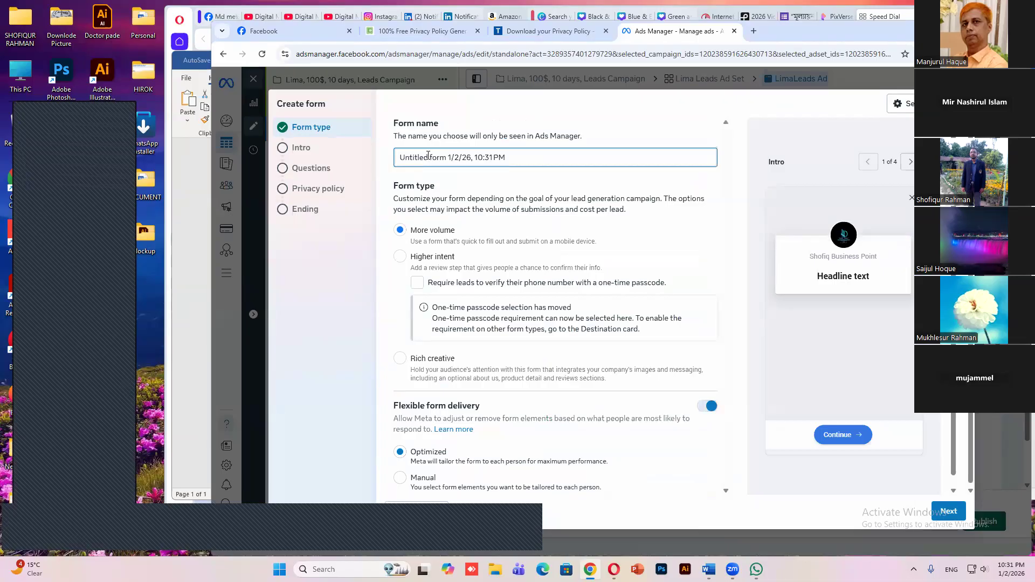
{"action": "key", "text": "BackSpace"}
{"action": "key", "text": "BackSpace"}
{"action": "key", "text": "BackSpace"}
{"action": "key", "text": "BackSpace"}
{"action": "key", "text": "BackSpace"}
{"action": "key", "text": "BackSpace"}
{"action": "key", "text": "BackSpace"}
{"action": "type", "text": "Panjabi"}
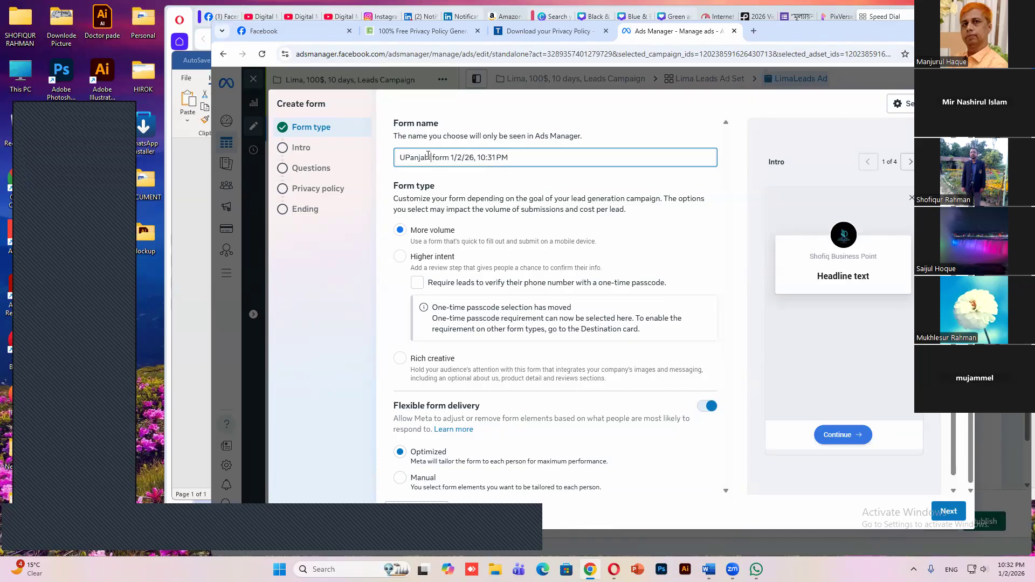
{"action": "type", "text": " mar"}
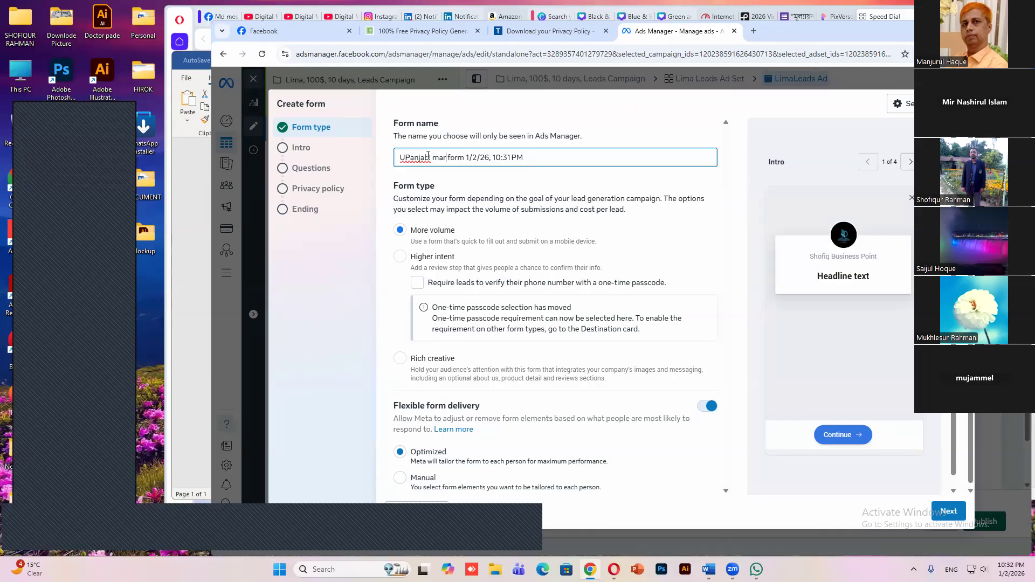
{"action": "type", "text": "keting"}
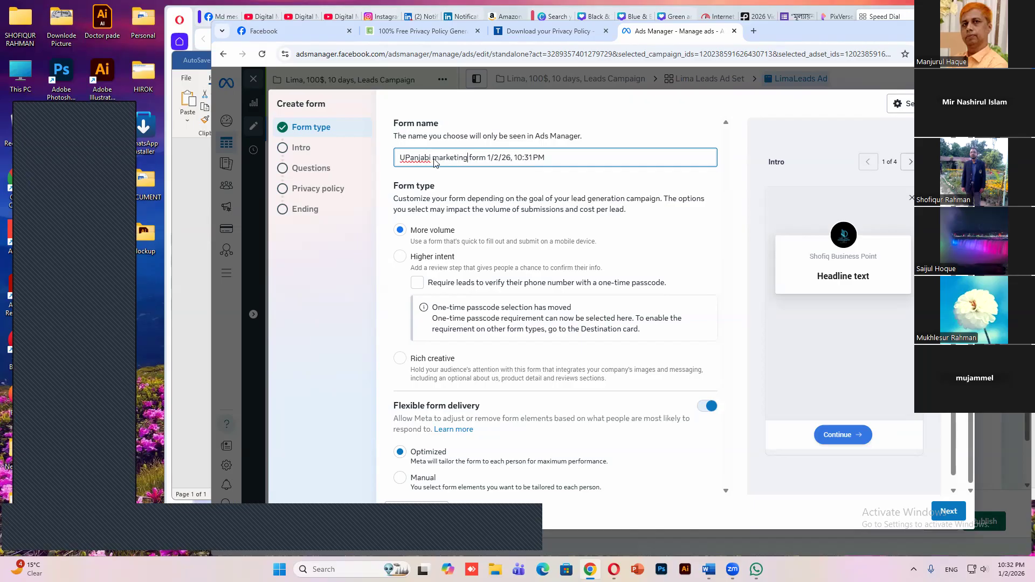
{"action": "left_click", "coordinate": [409, 156]}
{"action": "key", "text": "BackSpace"}
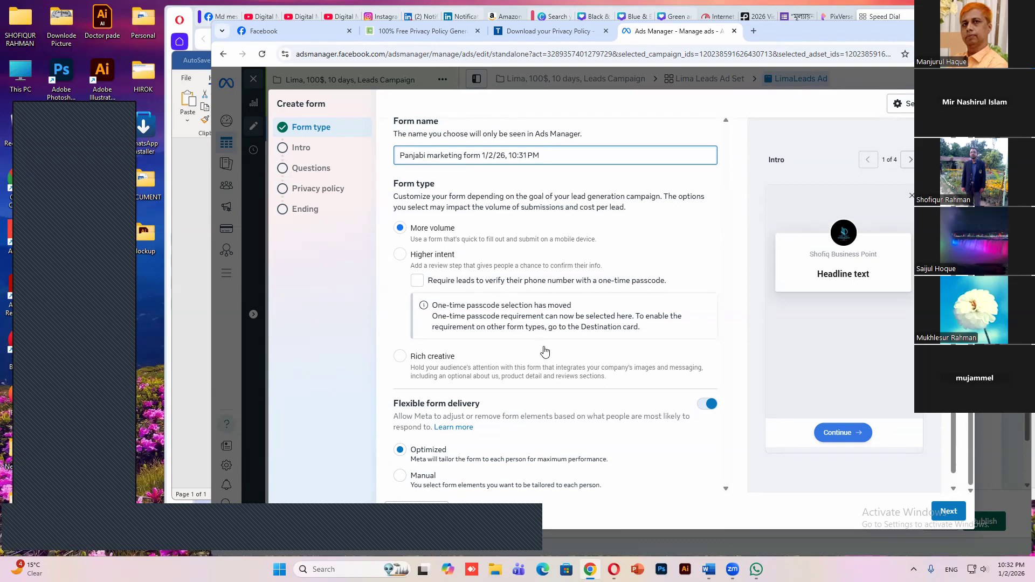
Continue to the intro settings of the form, switching the optional background image on and off again
{"action": "left_click", "coordinate": [810, 339]}
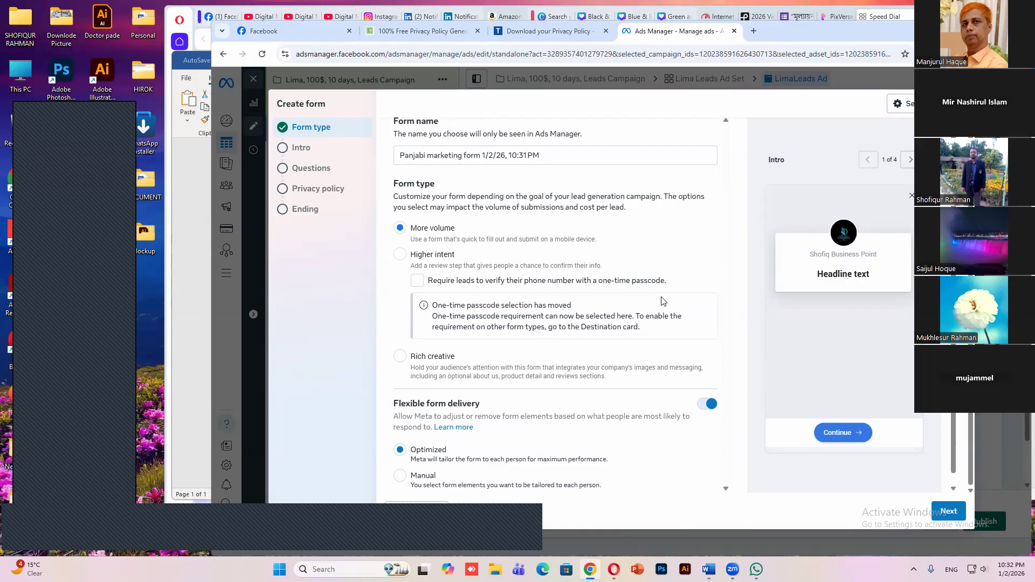
{"action": "left_click", "coordinate": [612, 155]}
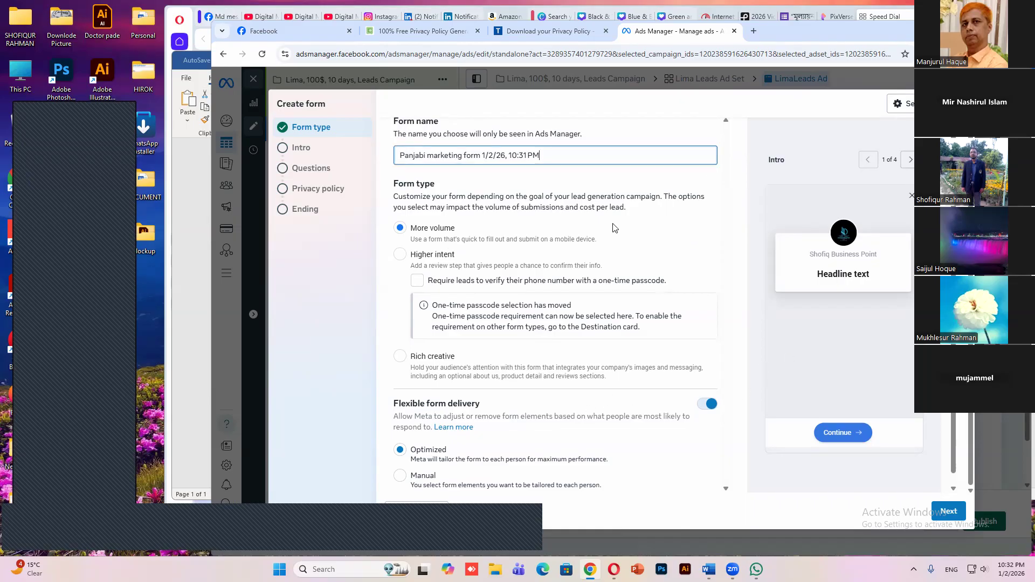
{"action": "scroll", "coordinate": [777, 349], "scroll_direction": "down", "scroll_amount": 1}
{"action": "left_click", "coordinate": [949, 511]}
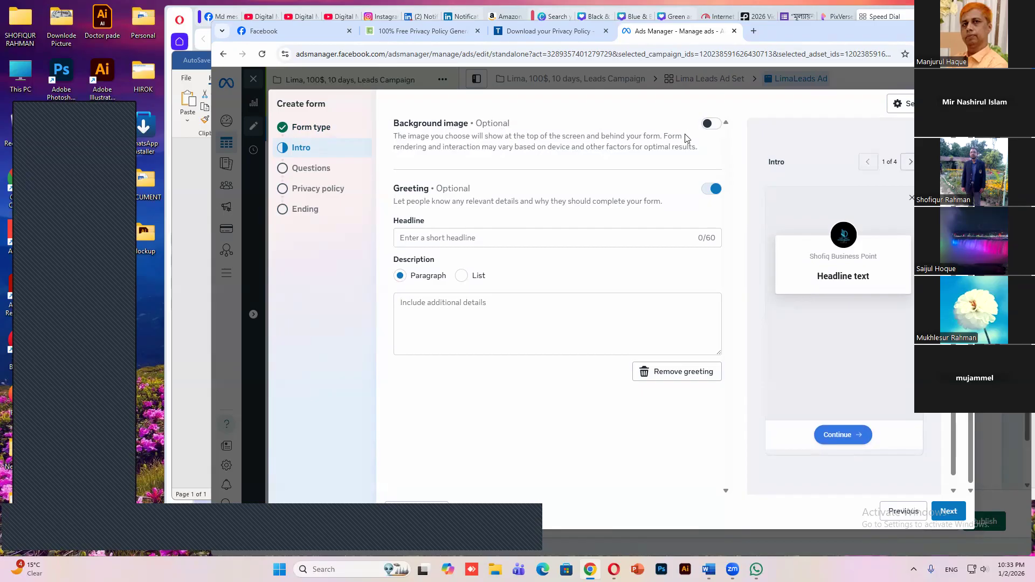
{"action": "left_click", "coordinate": [716, 129]}
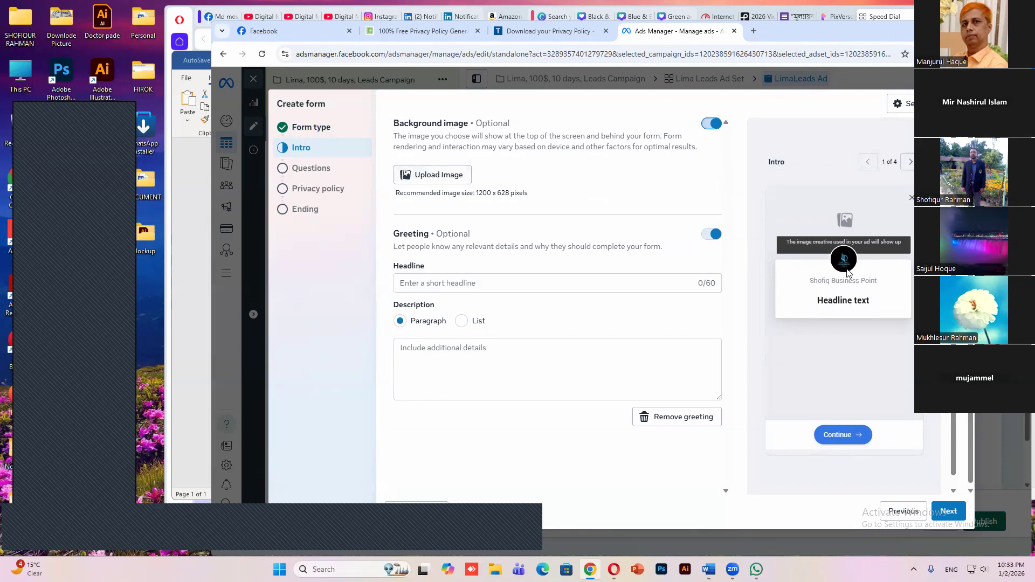
{"action": "left_click", "coordinate": [710, 125]}
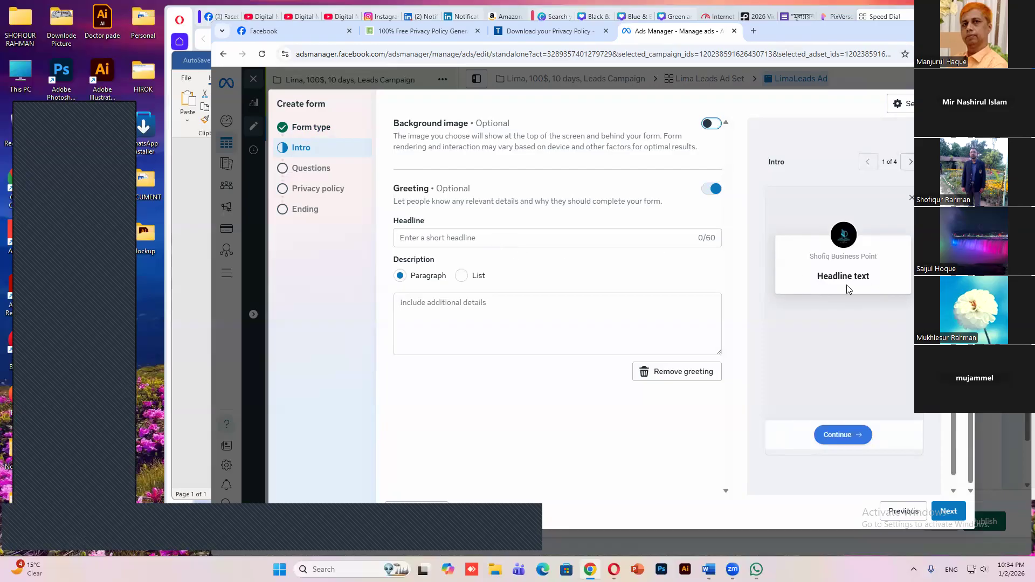
Copy "Robe Cotton Linen Muslim Gown Shirt" from the Traffic document in Word and paste it as the form's greeting headline
{"action": "left_click", "coordinate": [497, 238]}
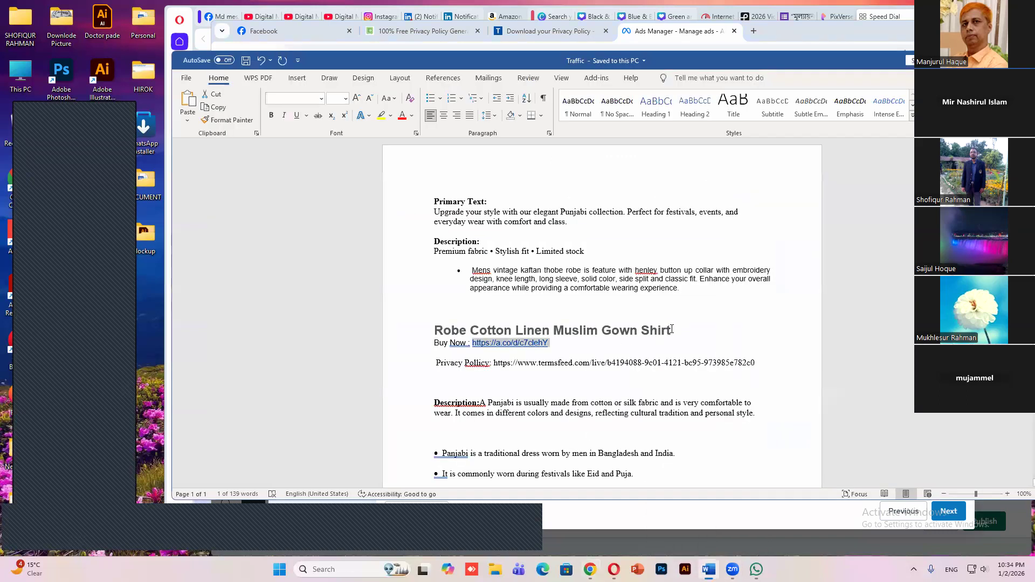
{"action": "left_click_drag", "start_coordinate": [674, 330], "coordinate": [435, 330]}
{"action": "right_click", "coordinate": [460, 328]}
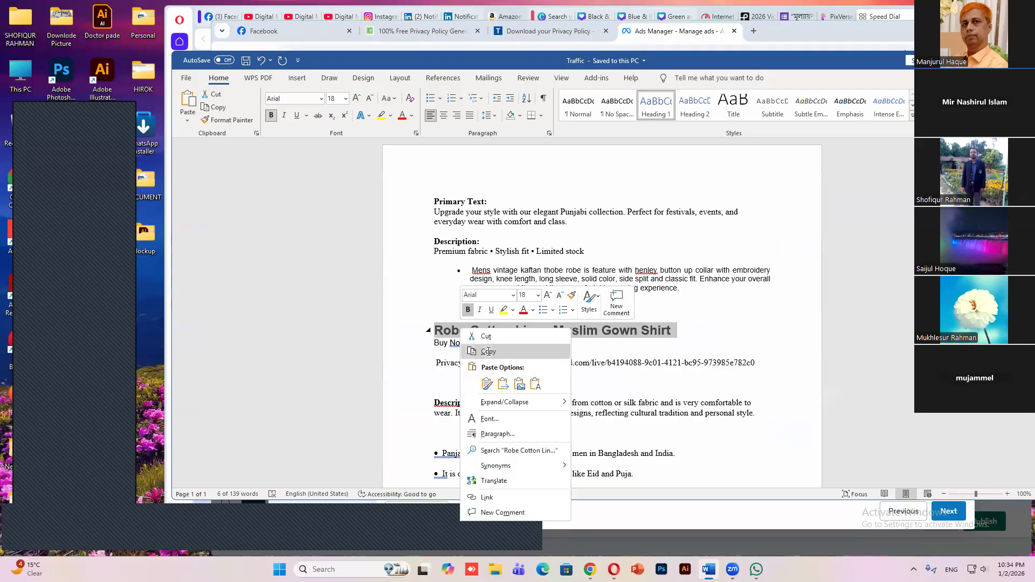
{"action": "left_click", "coordinate": [487, 351]}
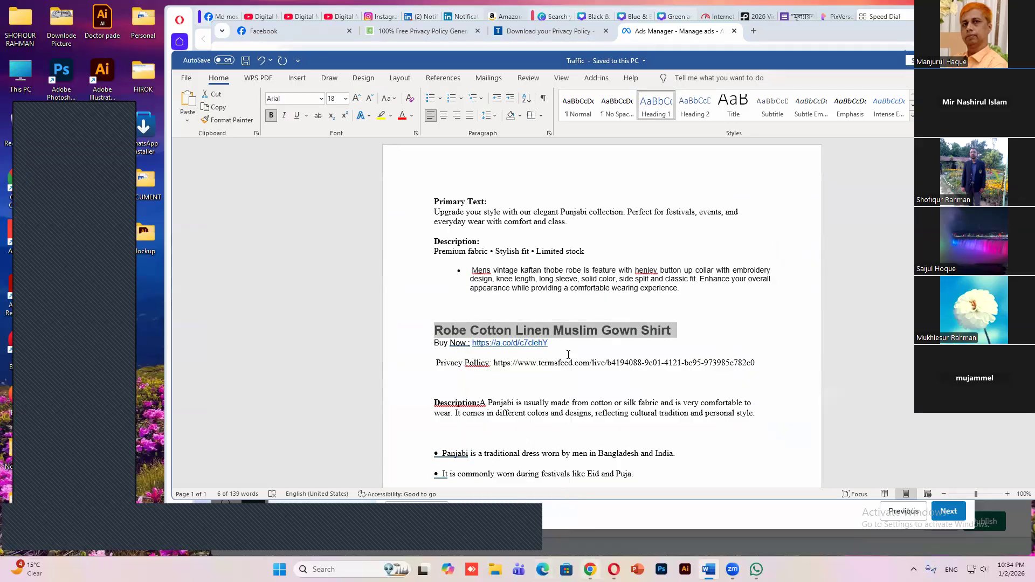
{"action": "left_click", "coordinate": [590, 569]}
{"action": "right_click", "coordinate": [481, 239]}
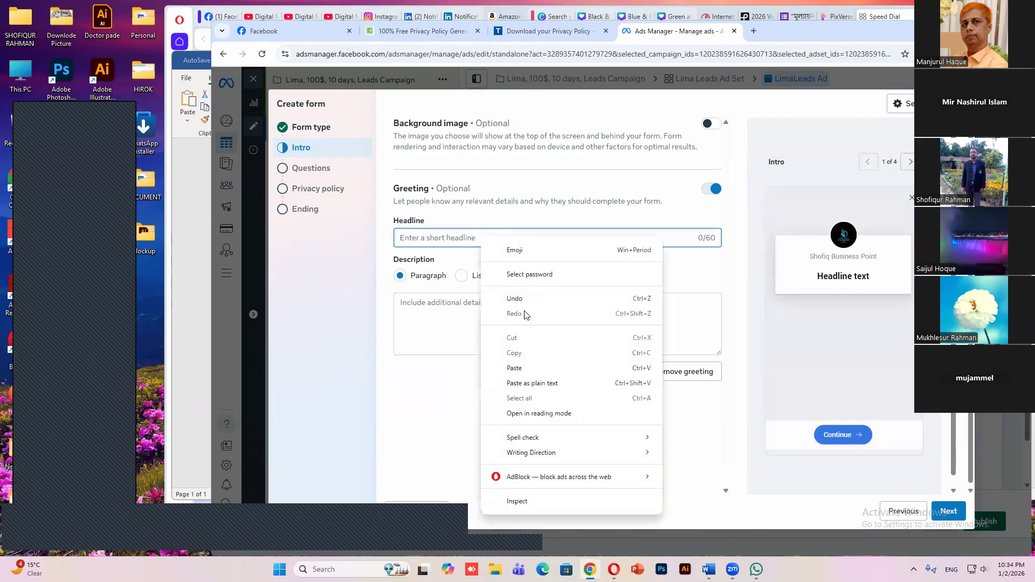
{"action": "left_click", "coordinate": [515, 368]}
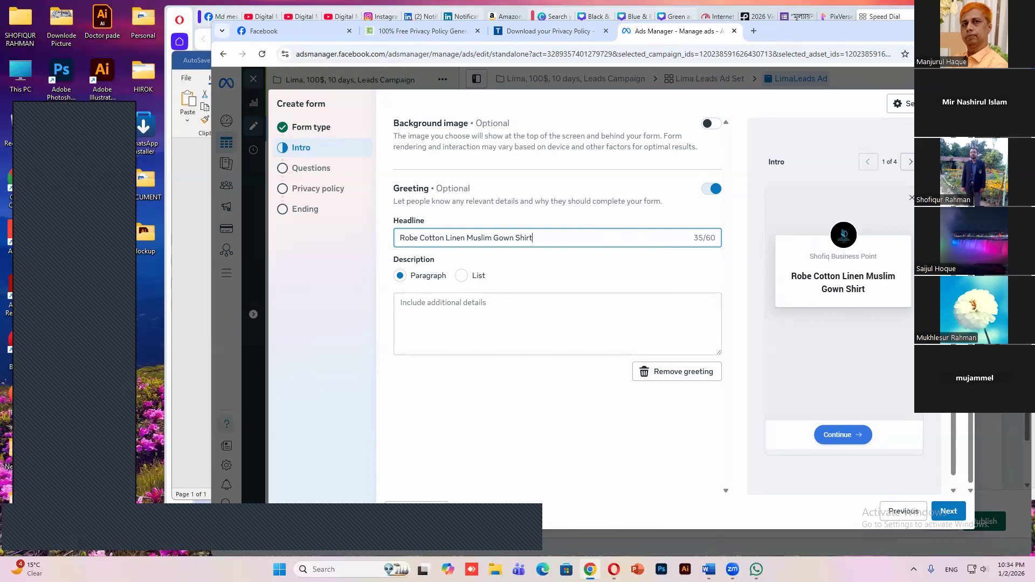
Copy "Premium fabric • Stylish fit • Limited stock" from the Word document into the greeting's paragraph description
{"action": "mouse_move", "coordinate": [708, 569]}
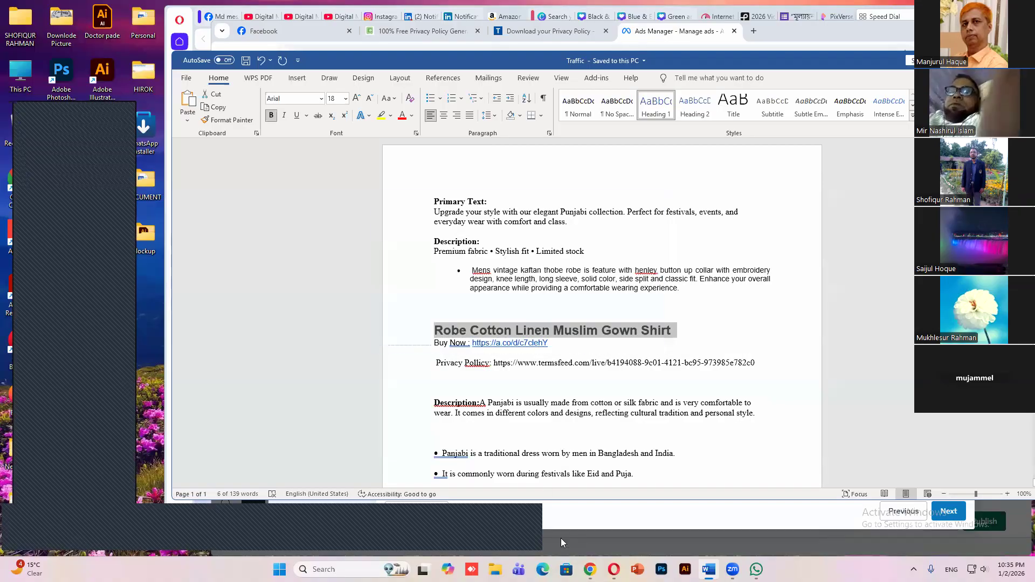
{"action": "triple_click", "coordinate": [477, 252]}
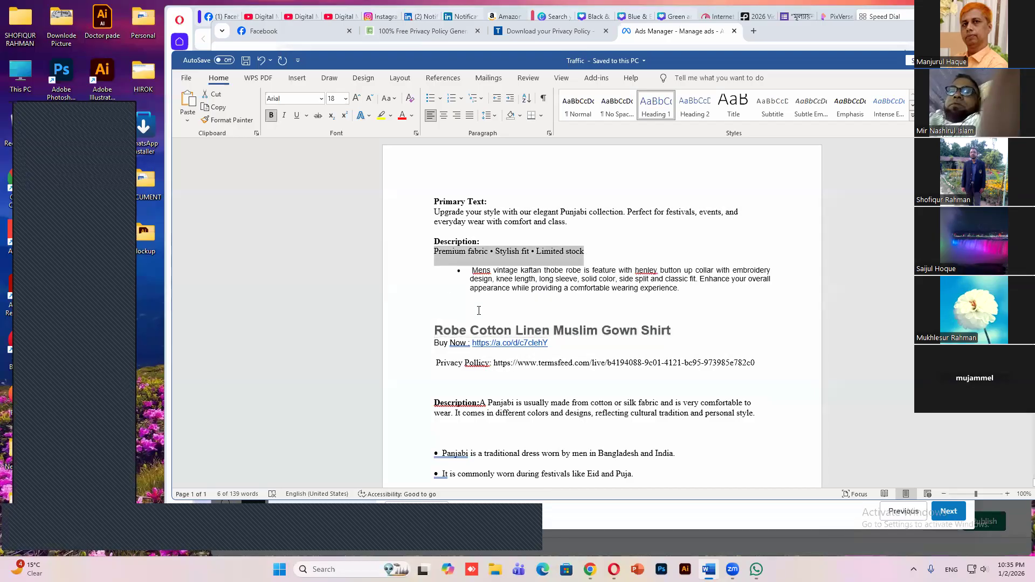
{"action": "right_click", "coordinate": [507, 257]}
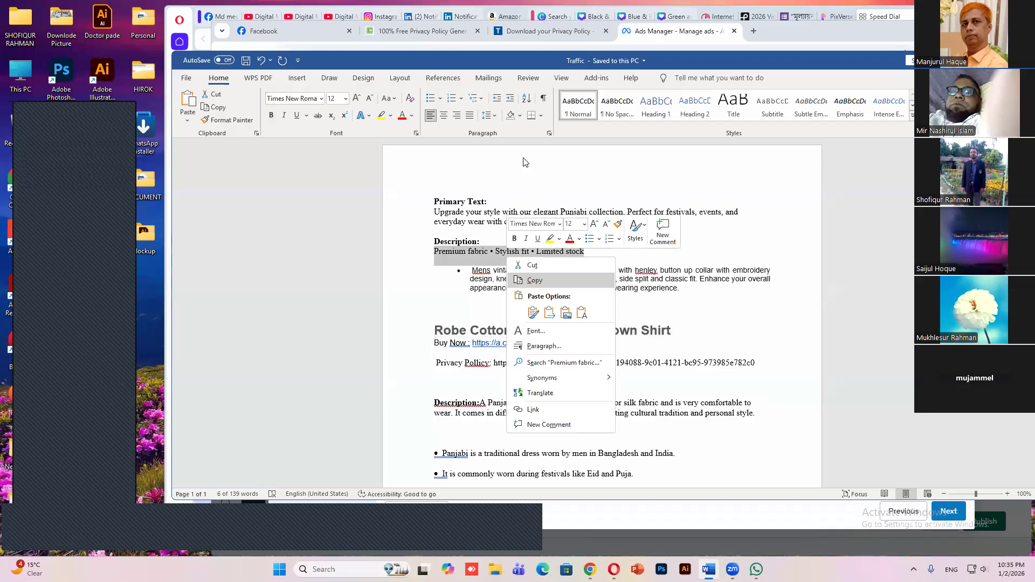
{"action": "key", "text": "alt+Tab"}
{"action": "right_click", "coordinate": [507, 320]}
{"action": "key", "text": "ctrl+v"}
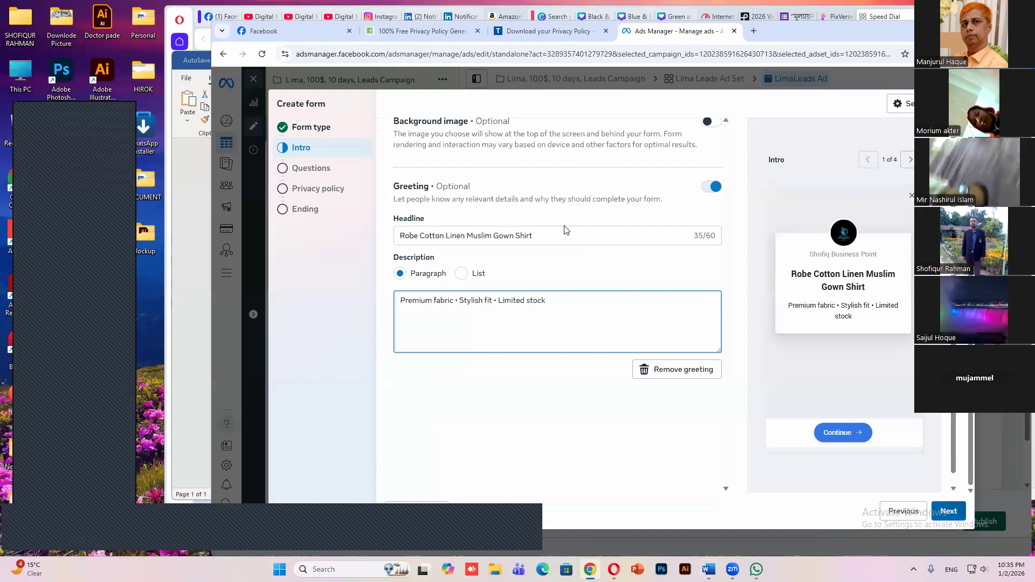
Continue to the form's questions and look through the question types that can be added, without adding one
{"action": "scroll", "coordinate": [539, 232], "scroll_direction": "down", "scroll_amount": 5}
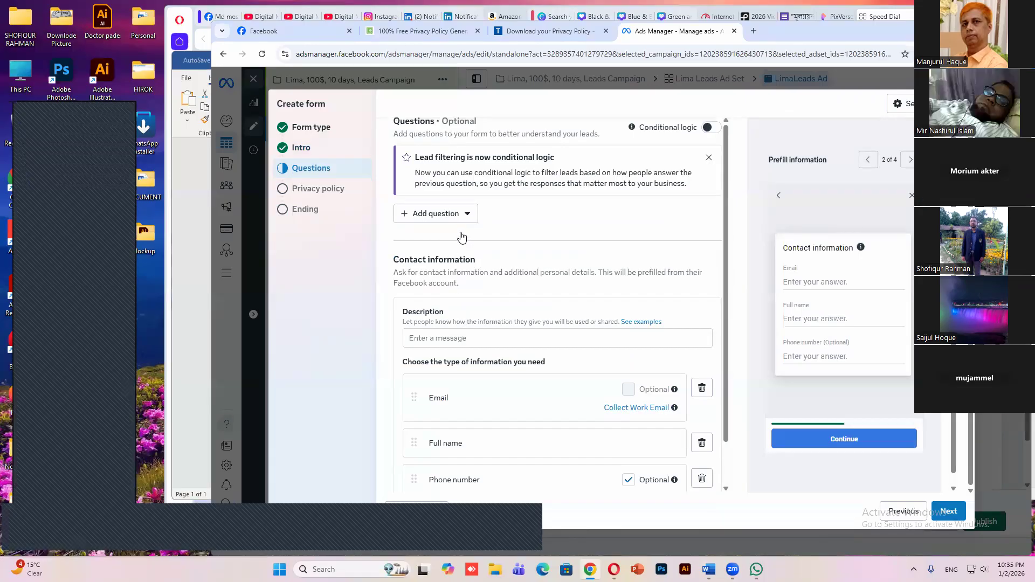
{"action": "left_click", "coordinate": [468, 214]}
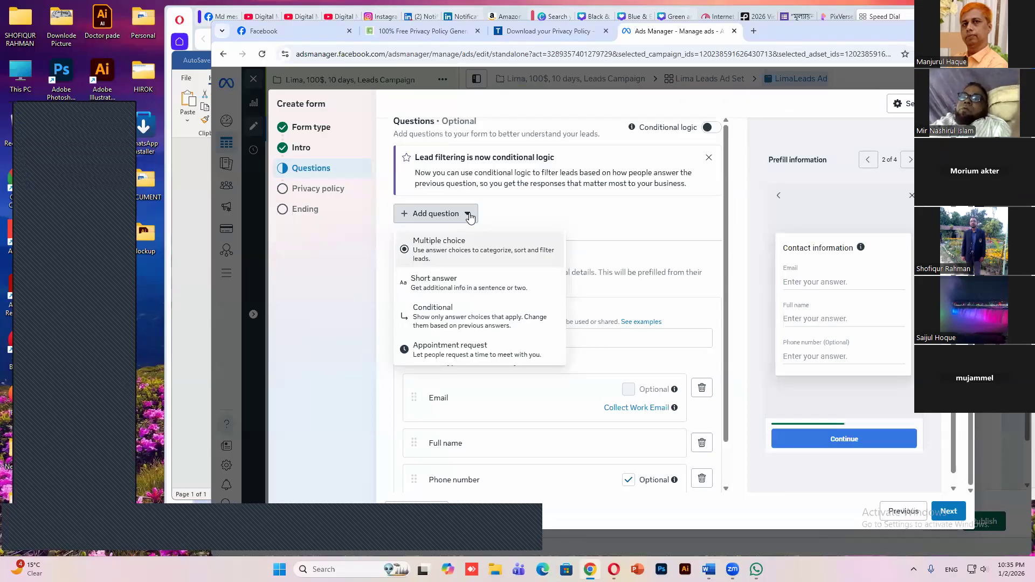
{"action": "key", "text": "Down"}
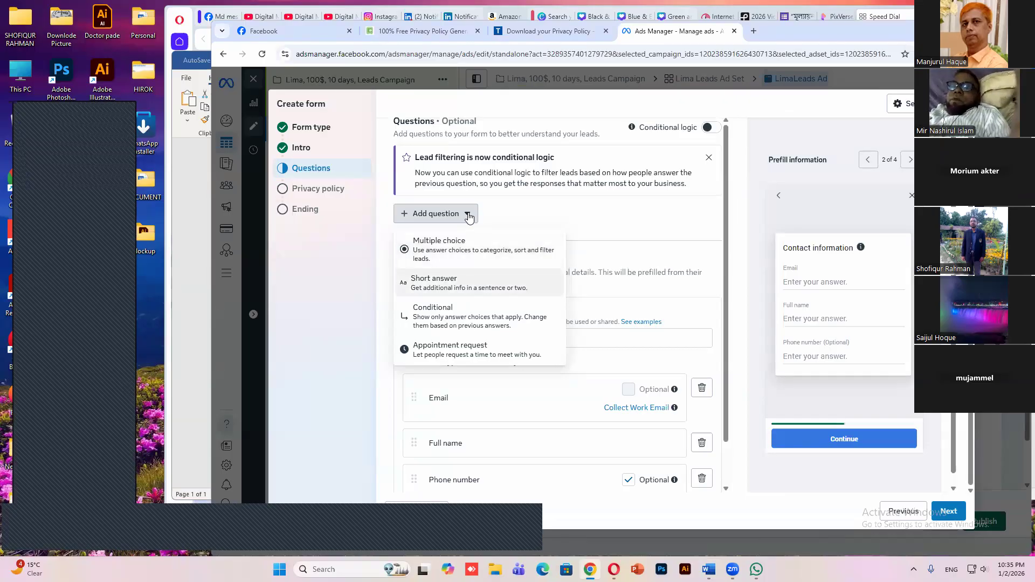
{"action": "left_click", "coordinate": [469, 216]}
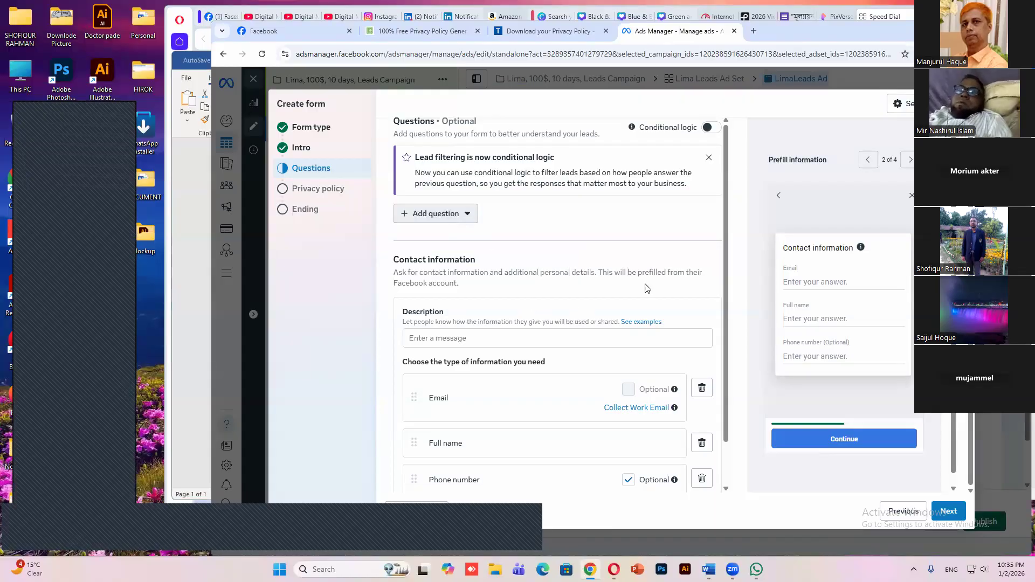
Remove the Email field from the form's contact information and add a Street address field
{"action": "scroll", "coordinate": [512, 331], "scroll_direction": "down", "scroll_amount": 1}
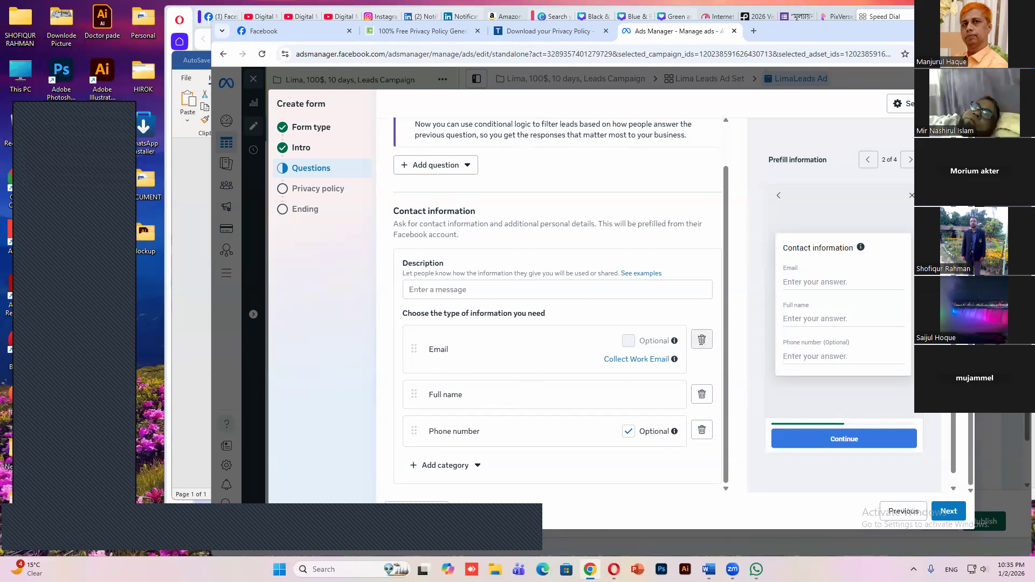
{"action": "left_click", "coordinate": [701, 340]}
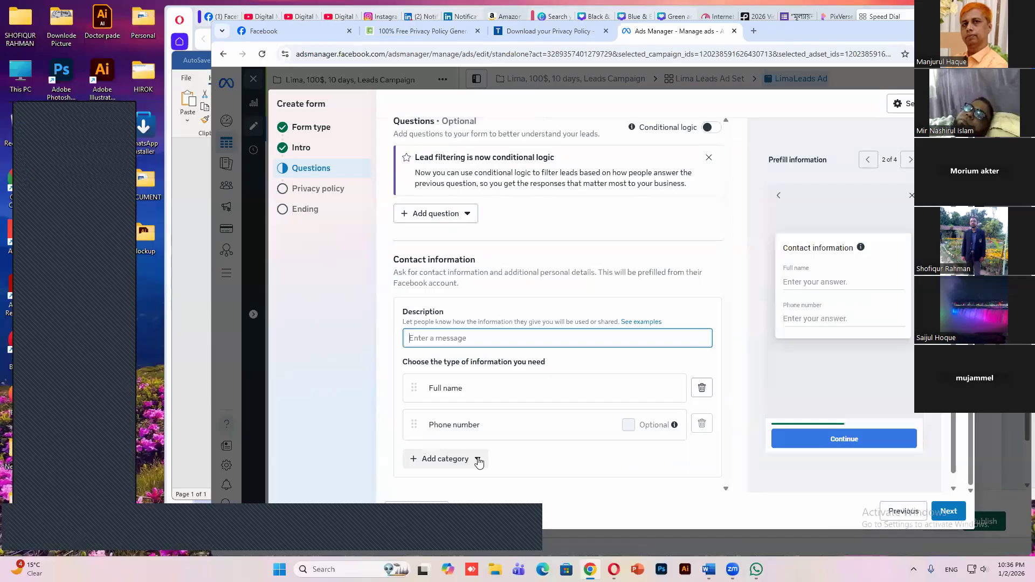
{"action": "left_click", "coordinate": [479, 462]}
{"action": "mouse_move", "coordinate": [505, 391]}
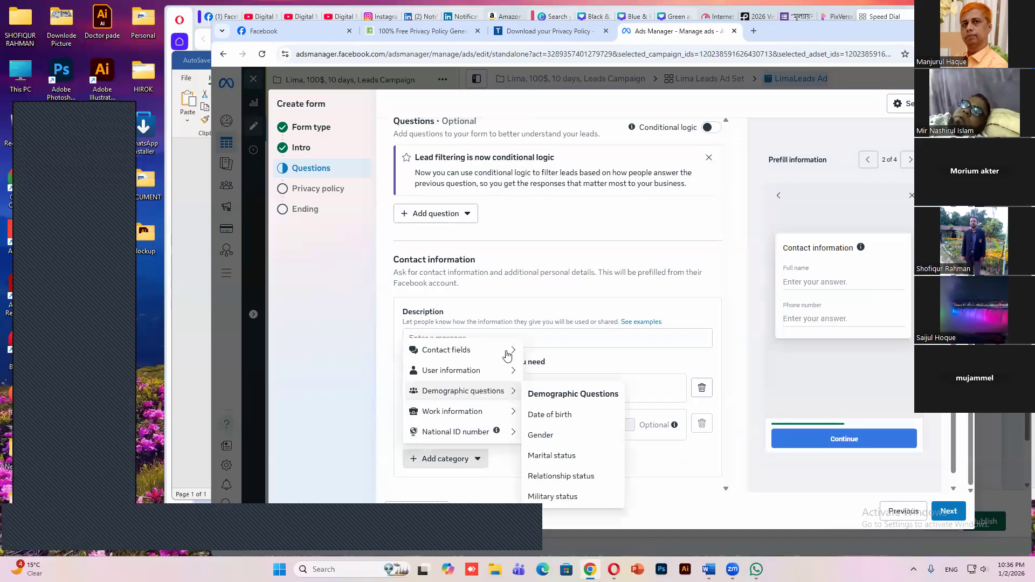
{"action": "mouse_move", "coordinate": [486, 351]}
{"action": "left_click", "coordinate": [565, 420]}
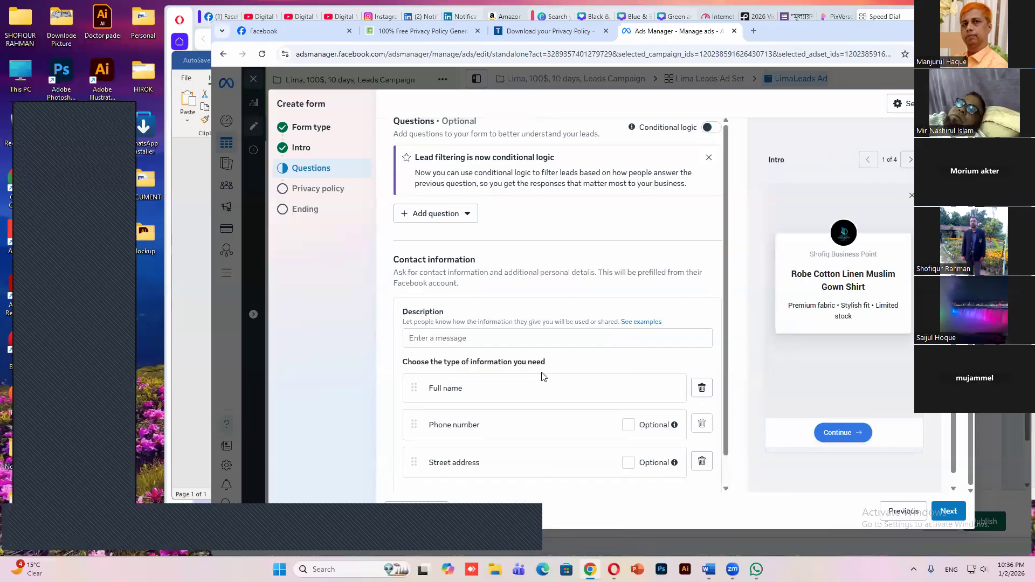
Make the Phone number field optional and add an Email field to the contact information
{"action": "scroll", "coordinate": [514, 353], "scroll_direction": "down", "scroll_amount": 1}
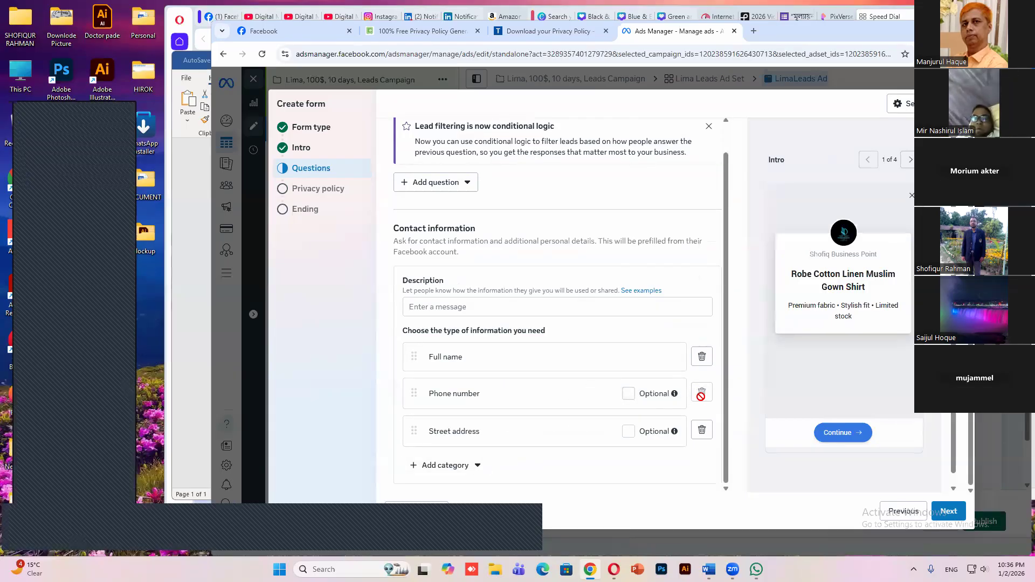
{"action": "left_click", "coordinate": [629, 395]}
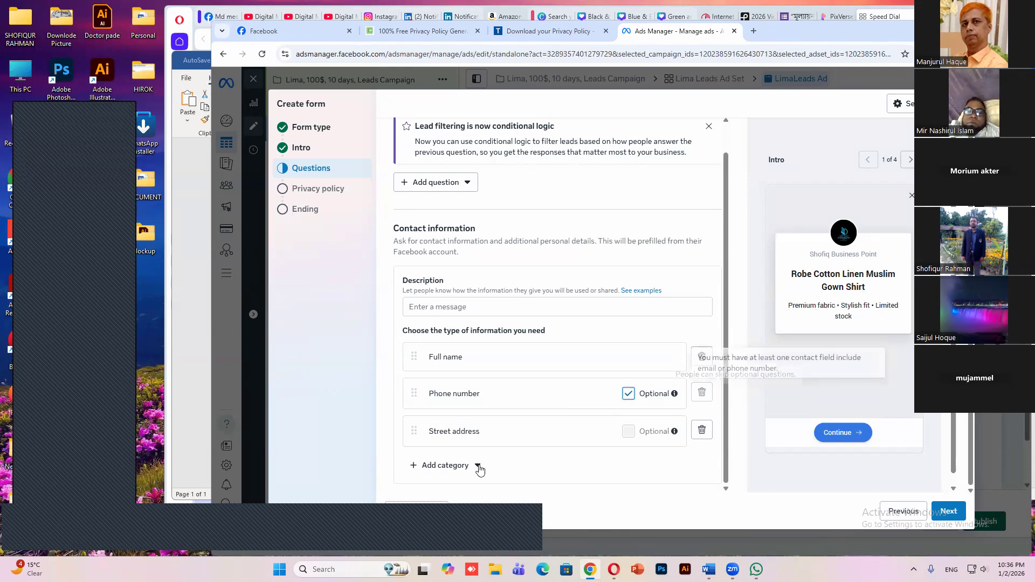
{"action": "left_click", "coordinate": [447, 465]}
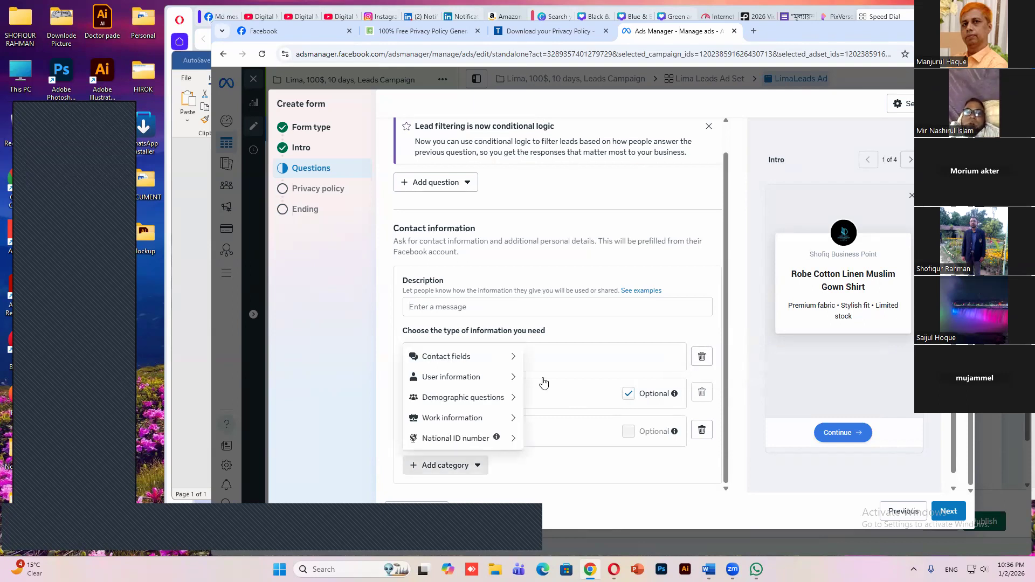
{"action": "mouse_move", "coordinate": [511, 360]}
{"action": "left_click", "coordinate": [543, 377]}
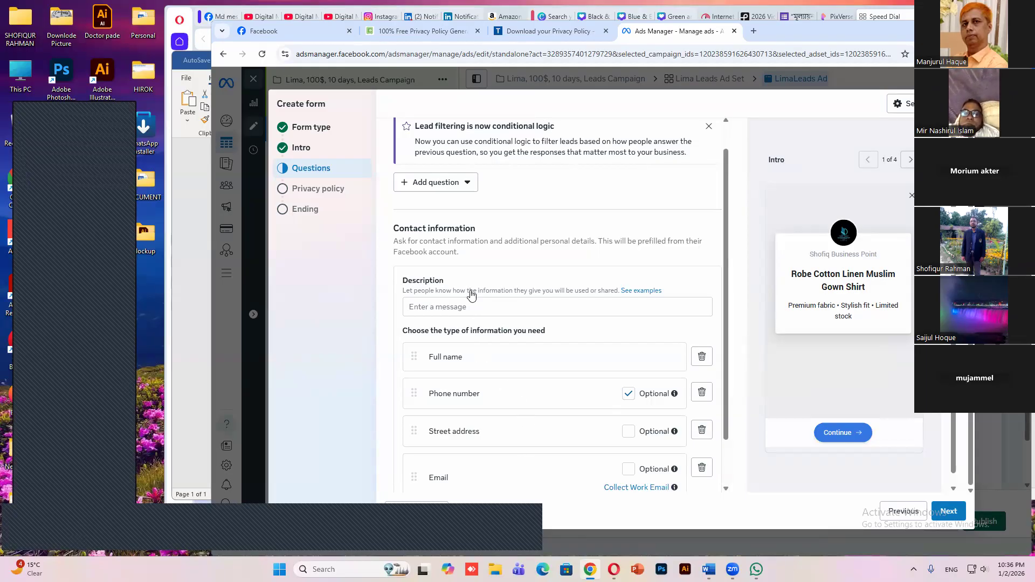
{"action": "scroll", "coordinate": [517, 448], "scroll_direction": "down", "scroll_amount": 1}
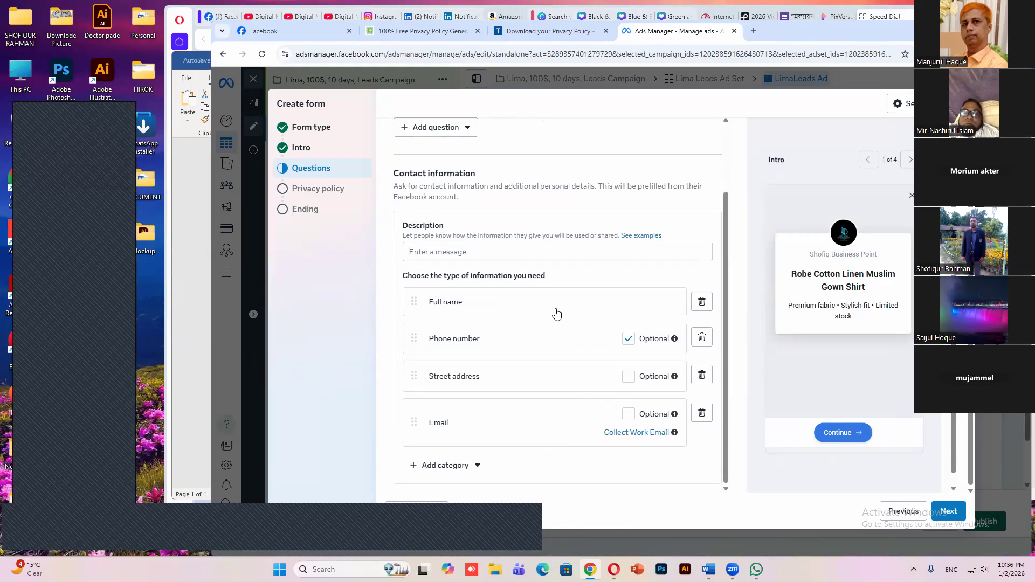
{"action": "left_click", "coordinate": [937, 517]}
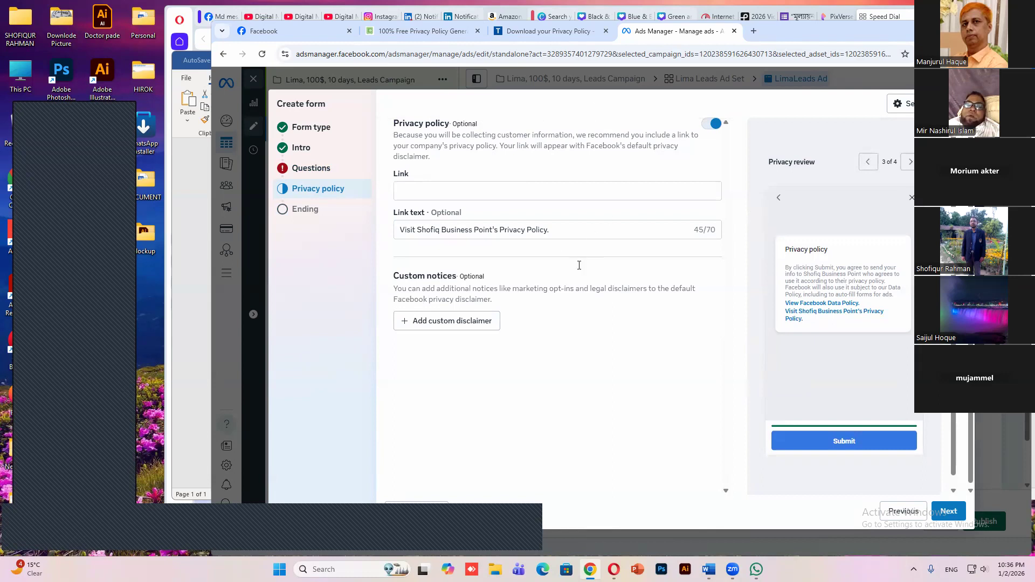
{"action": "key", "text": "ctrl+2"}
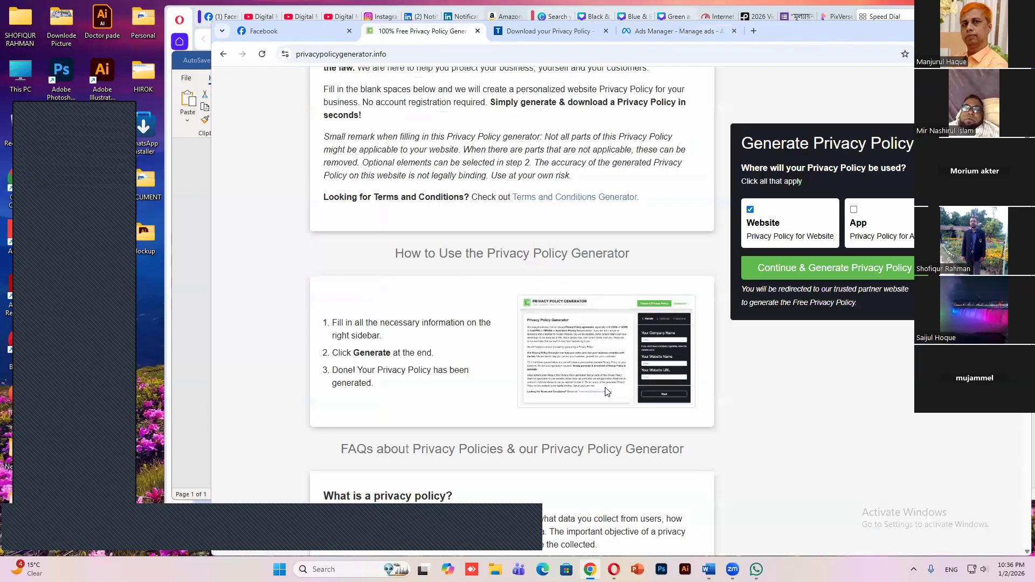
{"action": "key", "text": "ctrl+Tab"}
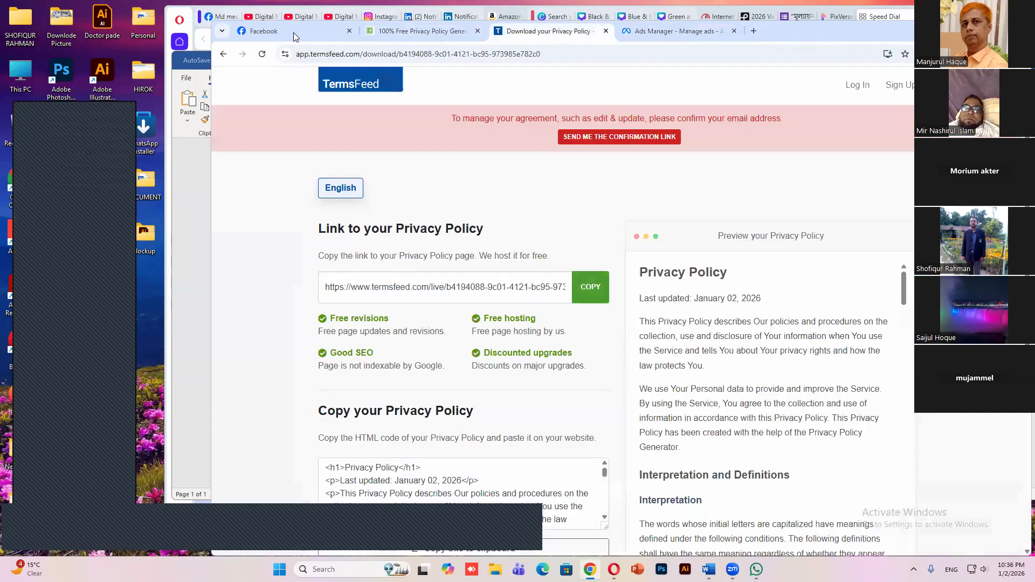
{"action": "left_click", "coordinate": [591, 287]}
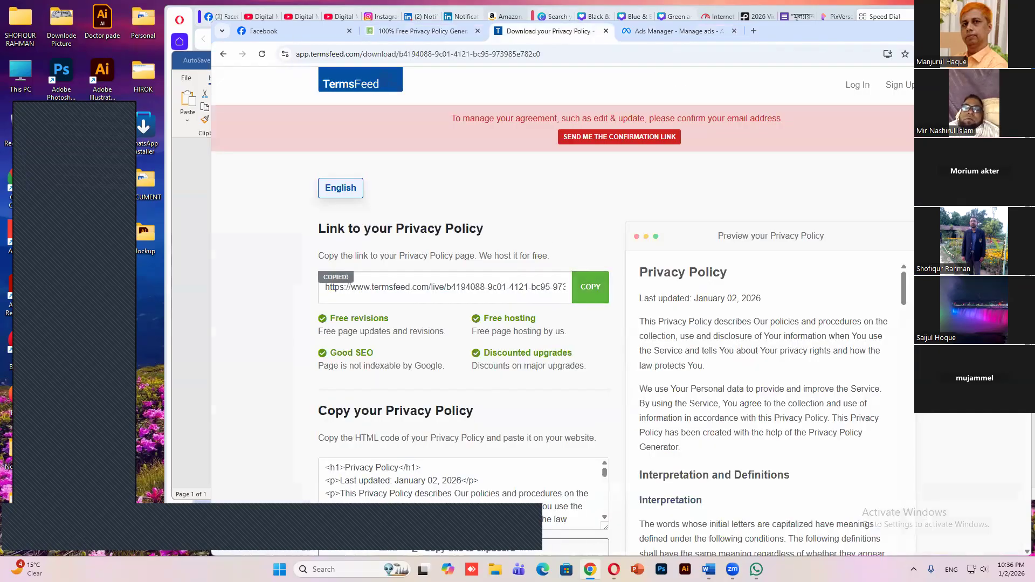
{"action": "left_click", "coordinate": [591, 570]}
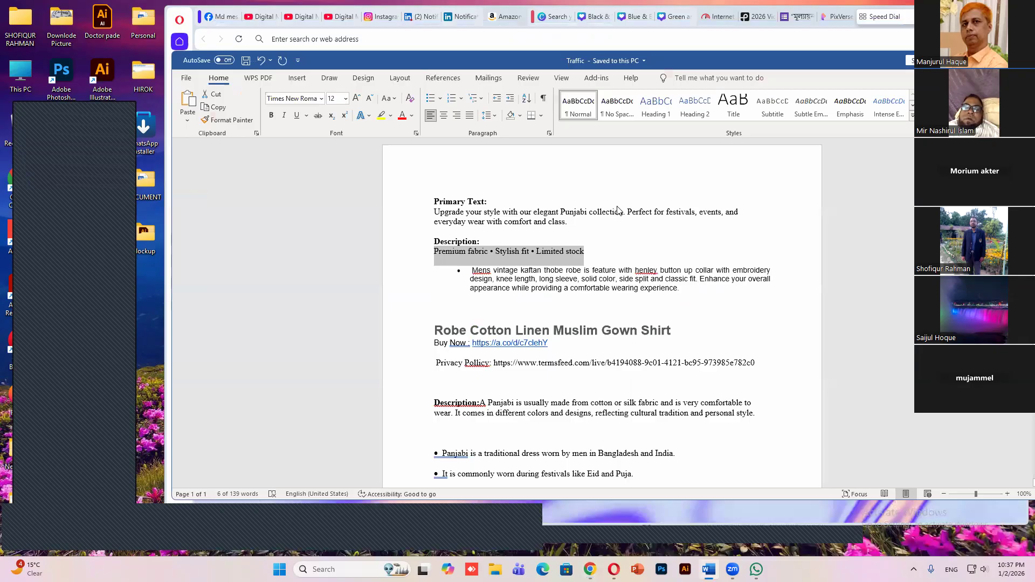
{"action": "key", "text": "alt+Tab"}
{"action": "key", "text": "ctrl+v"}
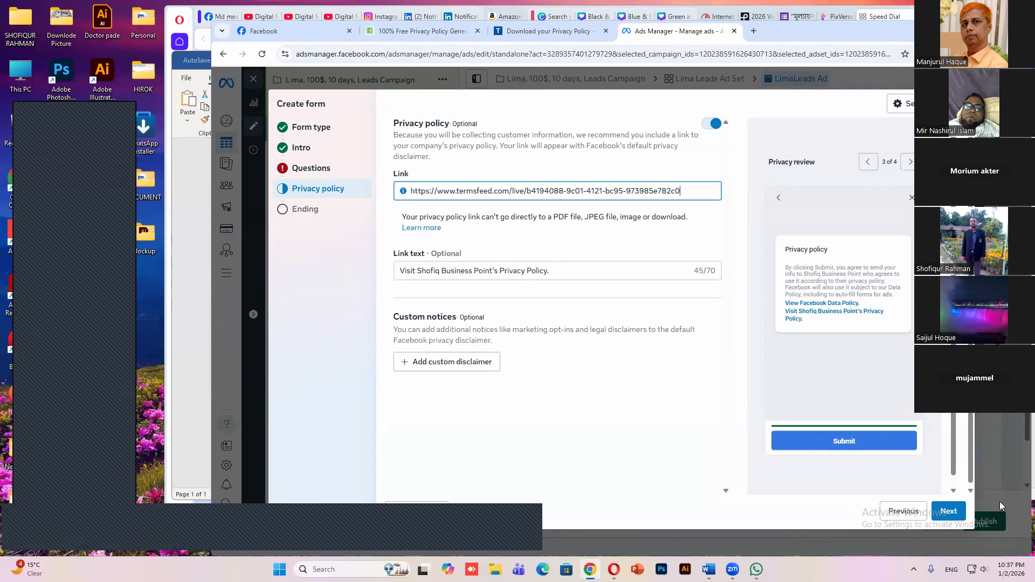
{"action": "left_click", "coordinate": [937, 510]}
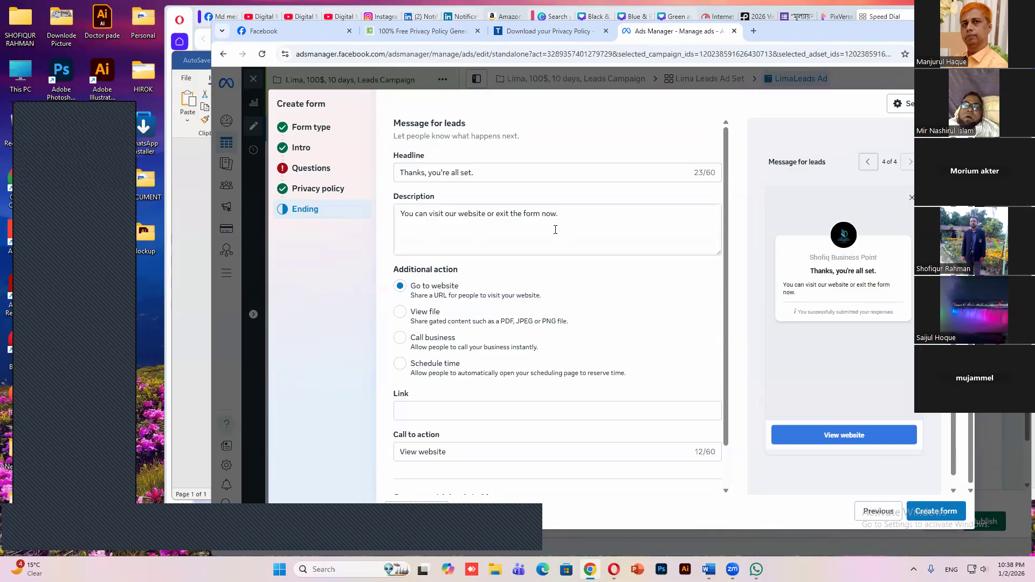
{"action": "scroll", "coordinate": [451, 363], "scroll_direction": "down", "scroll_amount": 1}
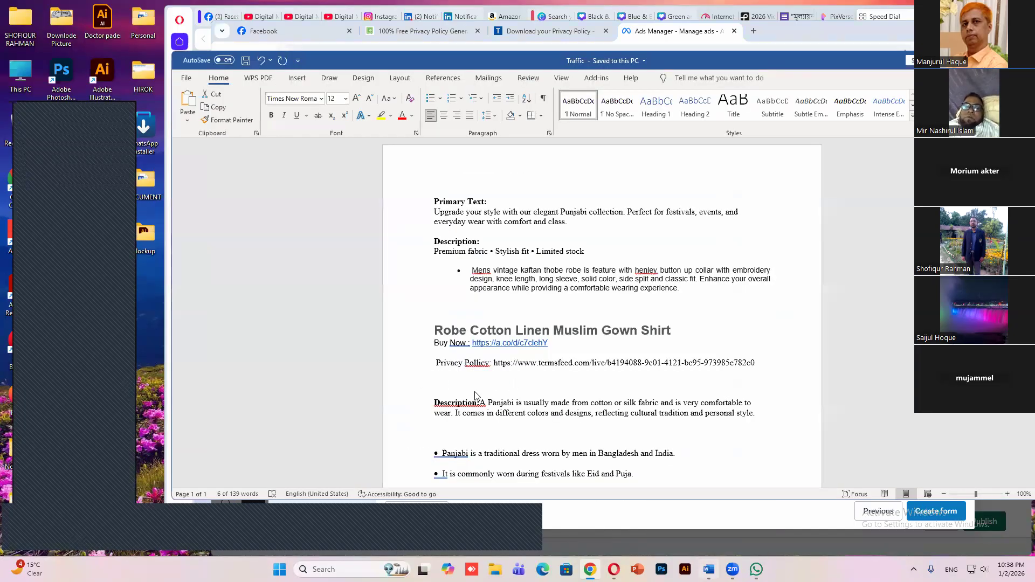
{"action": "scroll", "coordinate": [477, 396], "scroll_direction": "down", "scroll_amount": 3}
{"action": "scroll", "coordinate": [514, 196], "scroll_direction": "down", "scroll_amount": 1}
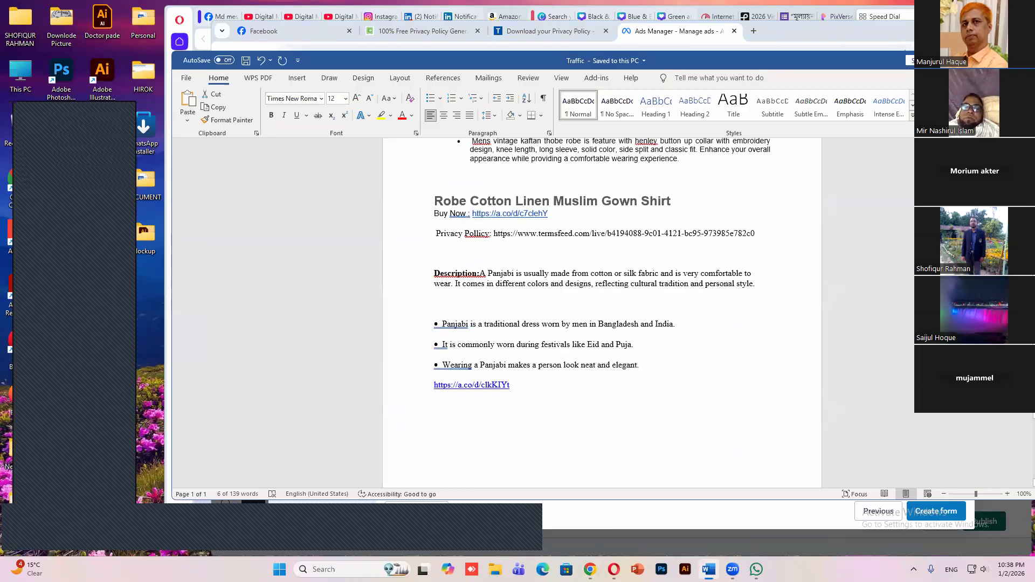
{"action": "left_click_drag", "start_coordinate": [548, 421], "coordinate": [434, 384]}
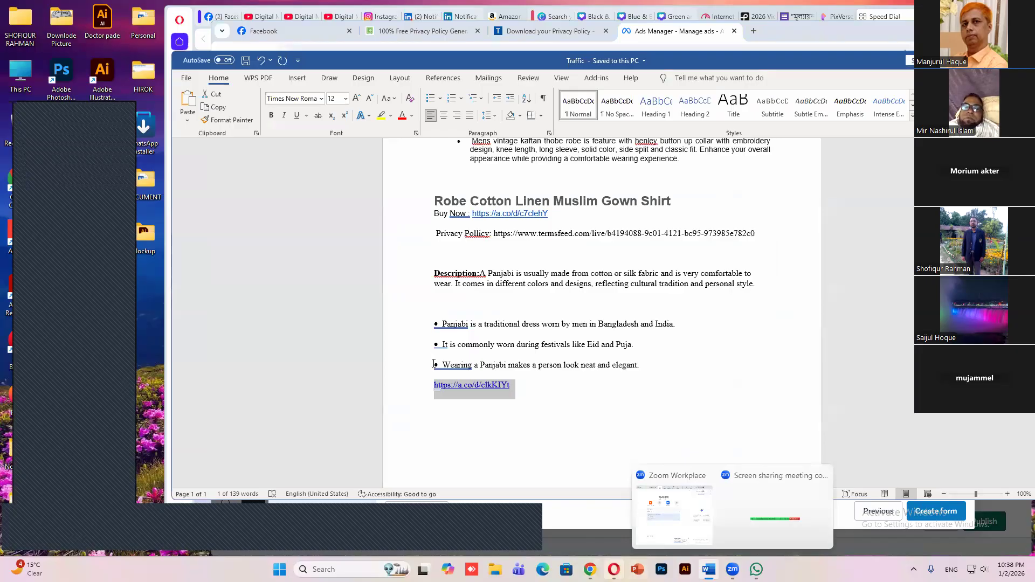
{"action": "key", "text": "alt+Tab"}
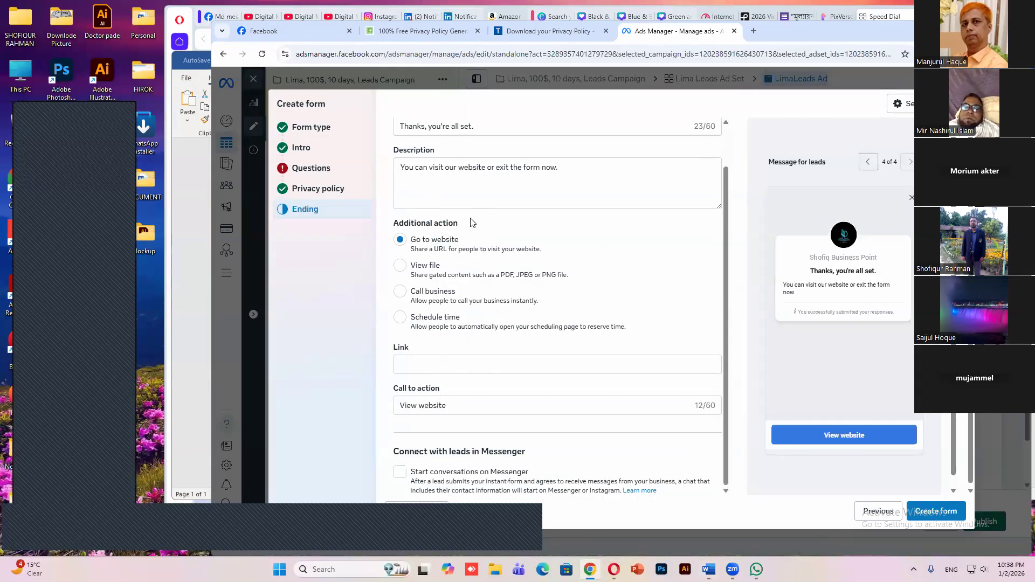
{"action": "left_click", "coordinate": [510, 372]}
{"action": "right_click", "coordinate": [433, 363]}
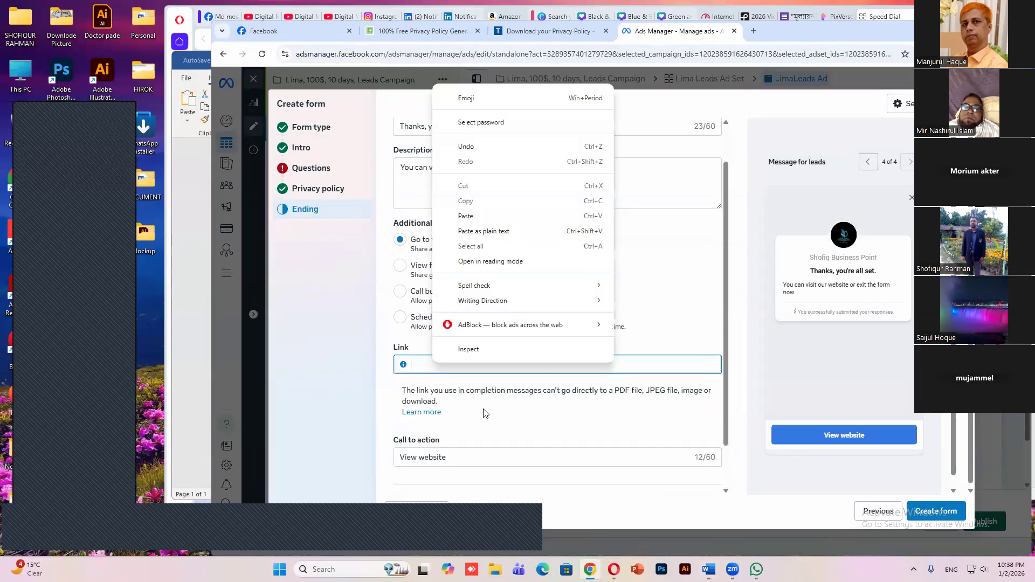
{"action": "key", "text": "p"}
{"action": "key", "text": "Return"}
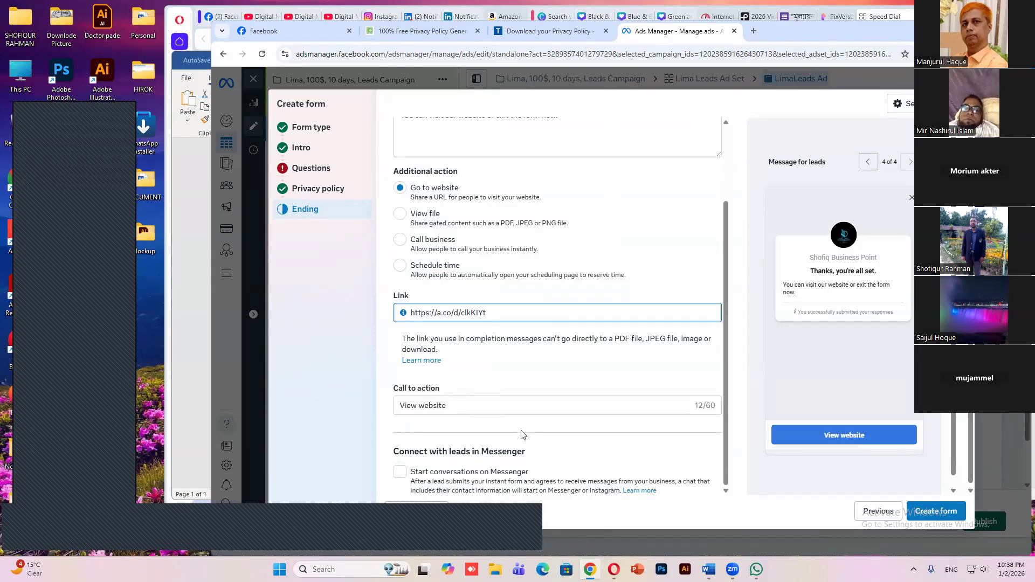
Append "Robe Cotton Linen Muslim Gown Shirt", copied from the Word document, to the ending's headline and try to create the form
{"action": "scroll", "coordinate": [524, 435], "scroll_direction": "down", "scroll_amount": 2}
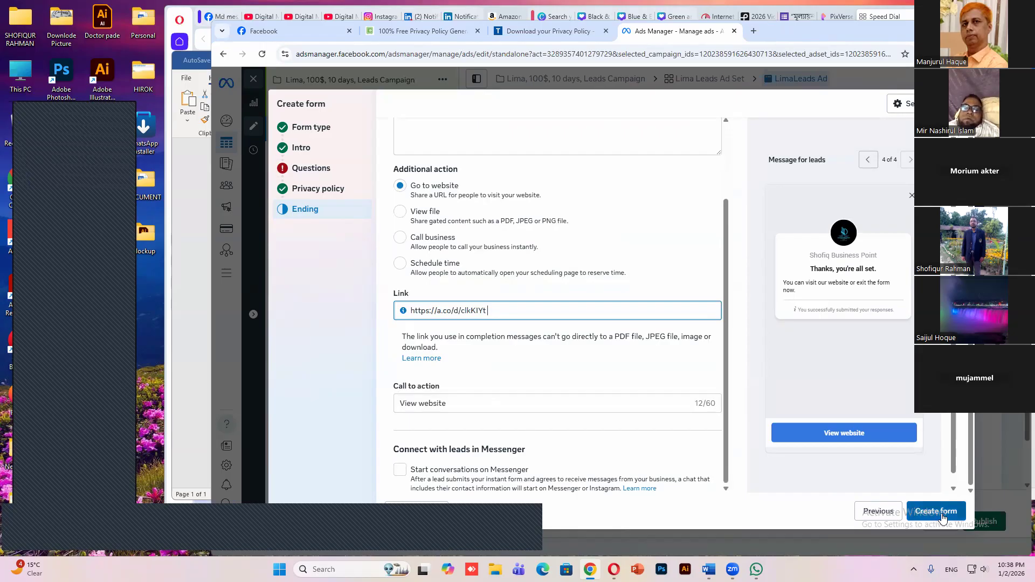
{"action": "left_click", "coordinate": [637, 372]}
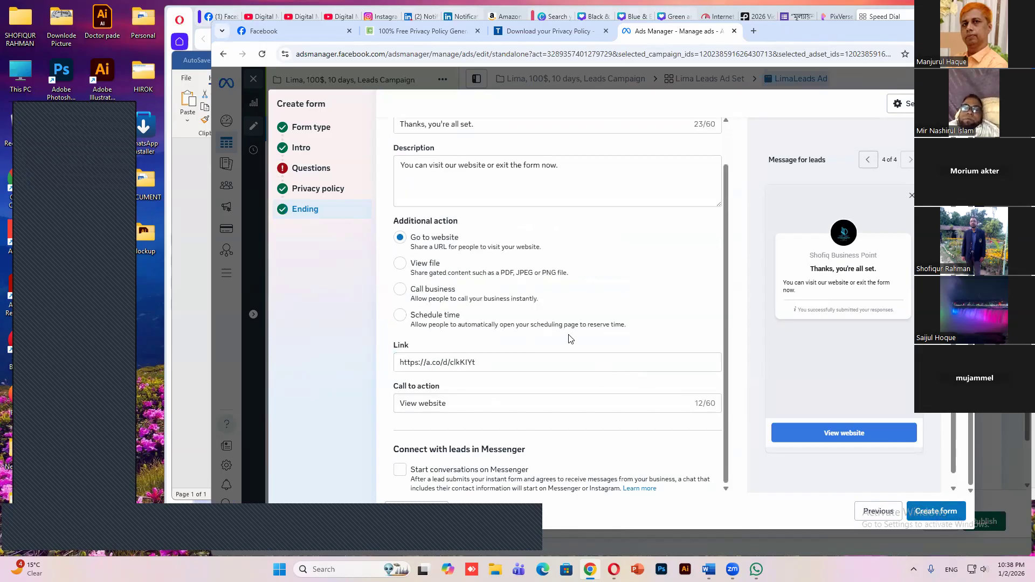
{"action": "scroll", "coordinate": [555, 204], "scroll_direction": "up", "scroll_amount": 1}
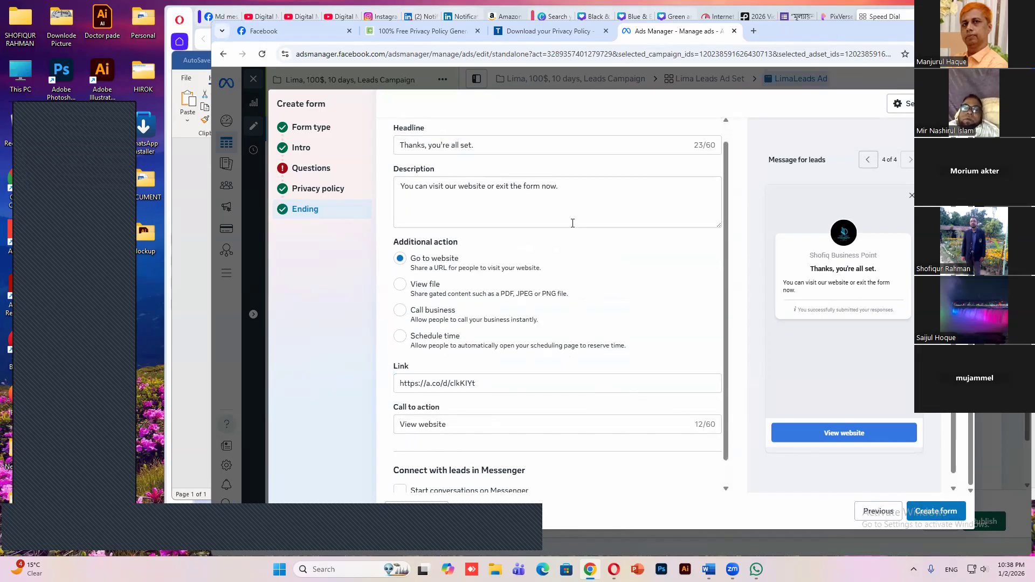
{"action": "scroll", "coordinate": [538, 319], "scroll_direction": "down", "scroll_amount": 1}
{"action": "scroll", "coordinate": [537, 291], "scroll_direction": "up", "scroll_amount": 1}
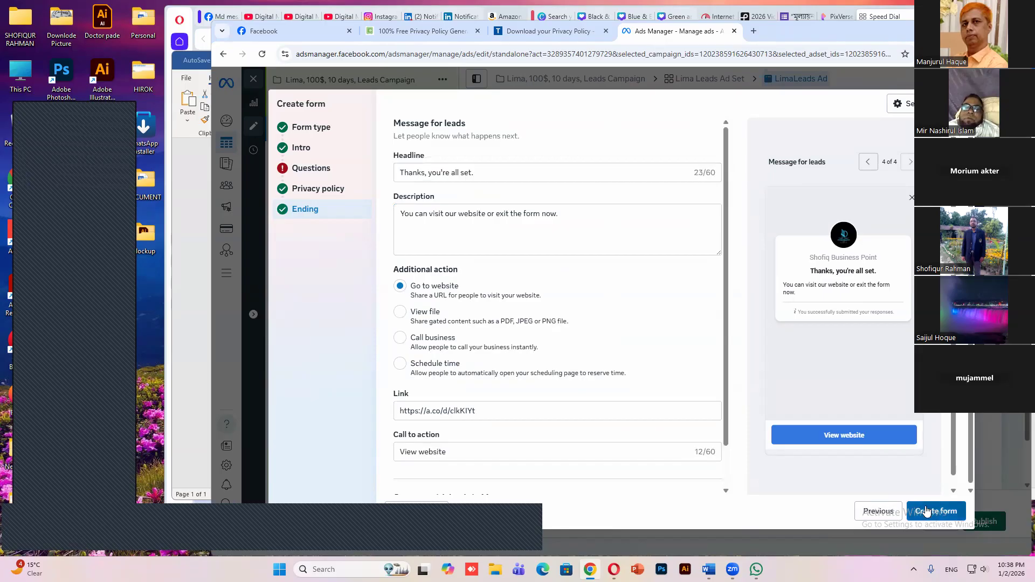
{"action": "left_click", "coordinate": [482, 173]}
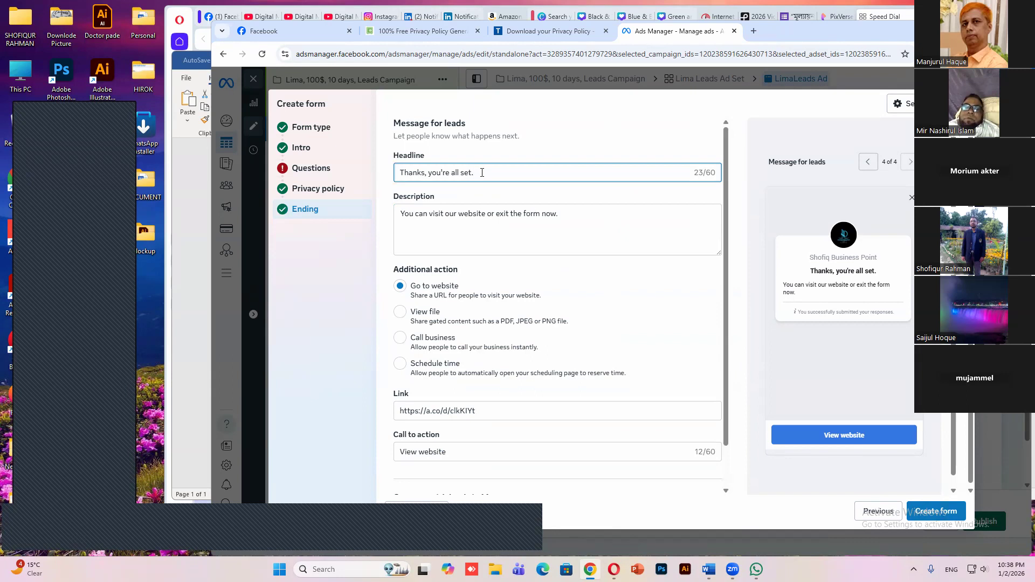
{"action": "left_click", "coordinate": [709, 569]}
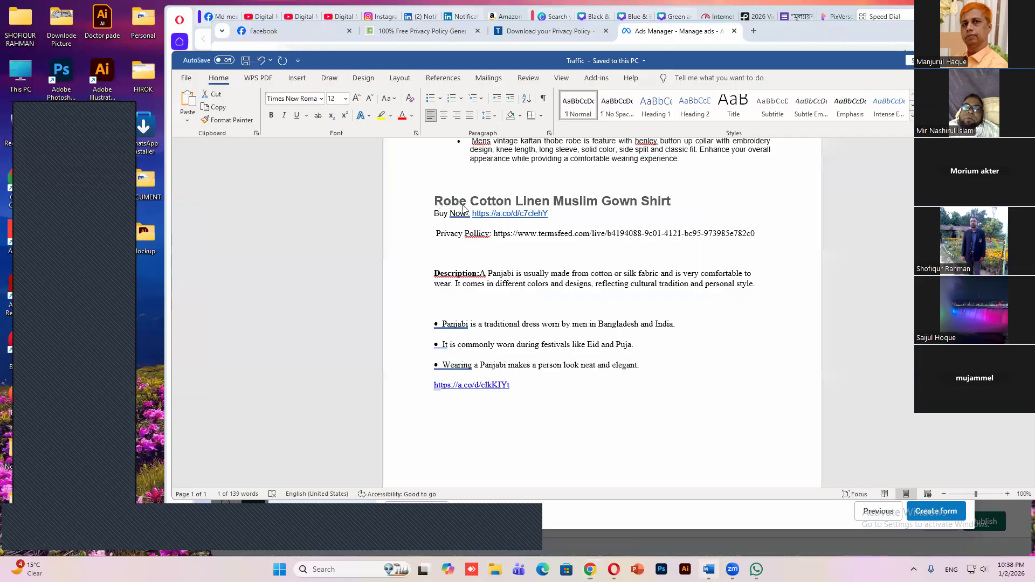
{"action": "left_click_drag", "start_coordinate": [674, 202], "coordinate": [488, 183]}
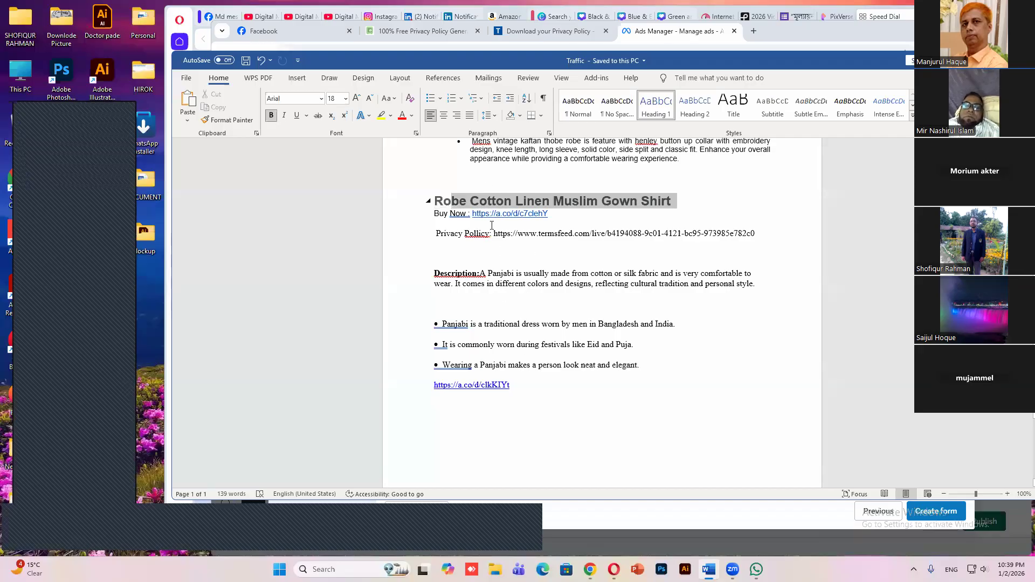
{"action": "key", "text": "alt+Tab"}
{"action": "right_click", "coordinate": [473, 172]}
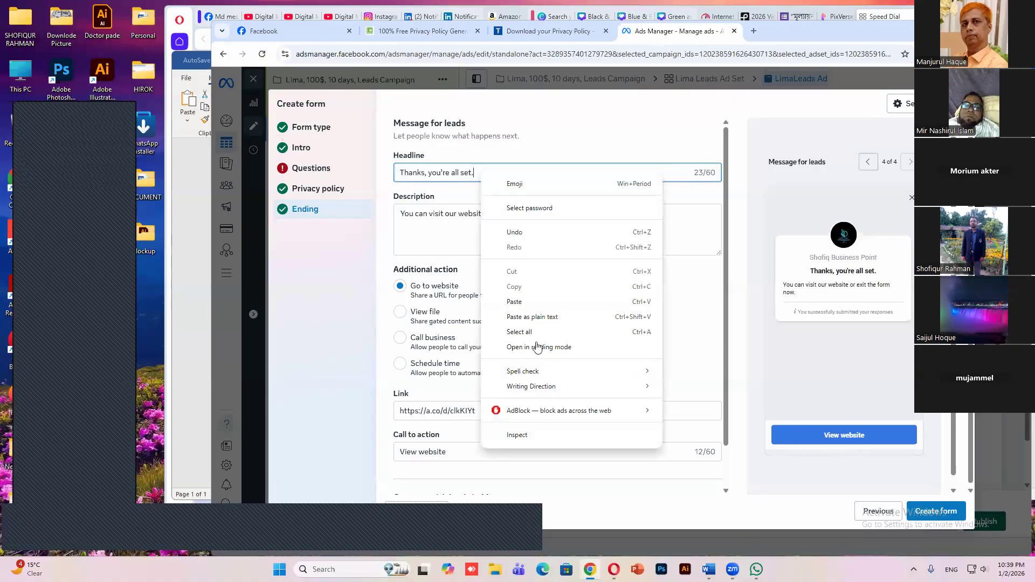
{"action": "key", "text": "ctrl+v"}
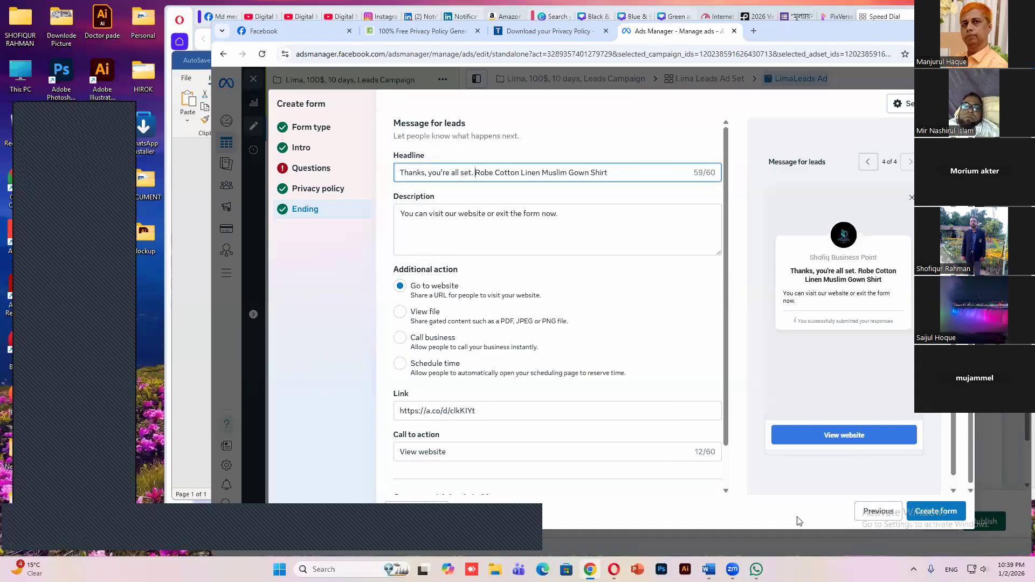
{"action": "left_click", "coordinate": [944, 519]}
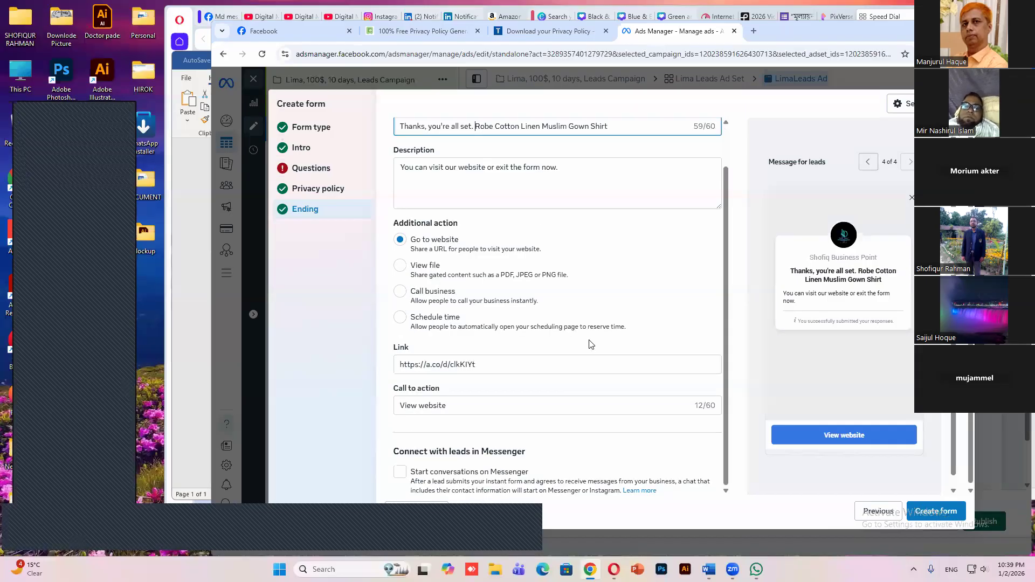
{"action": "scroll", "coordinate": [588, 327], "scroll_direction": "up", "scroll_amount": 1}
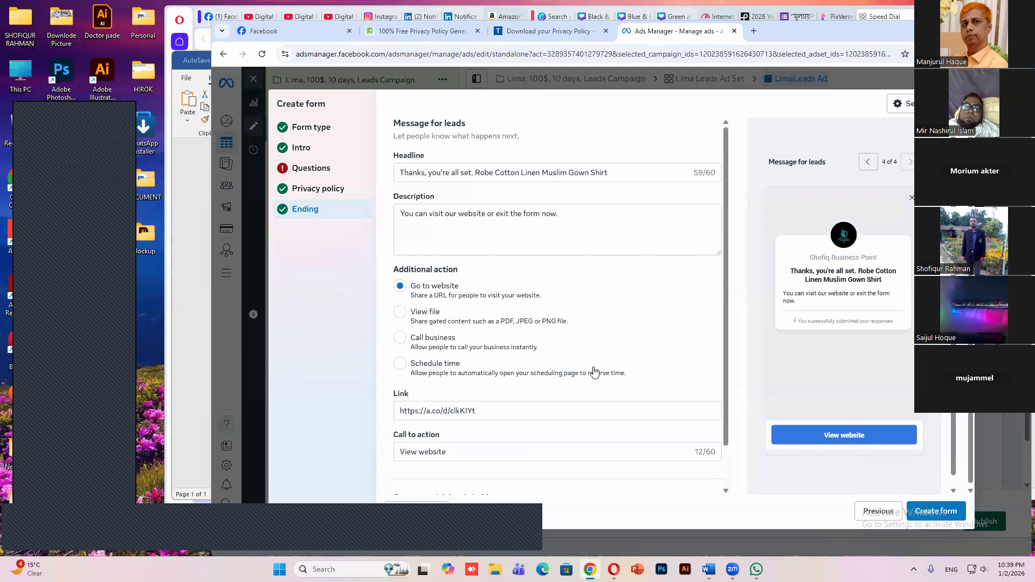
{"action": "scroll", "coordinate": [501, 403], "scroll_direction": "down", "scroll_amount": 1}
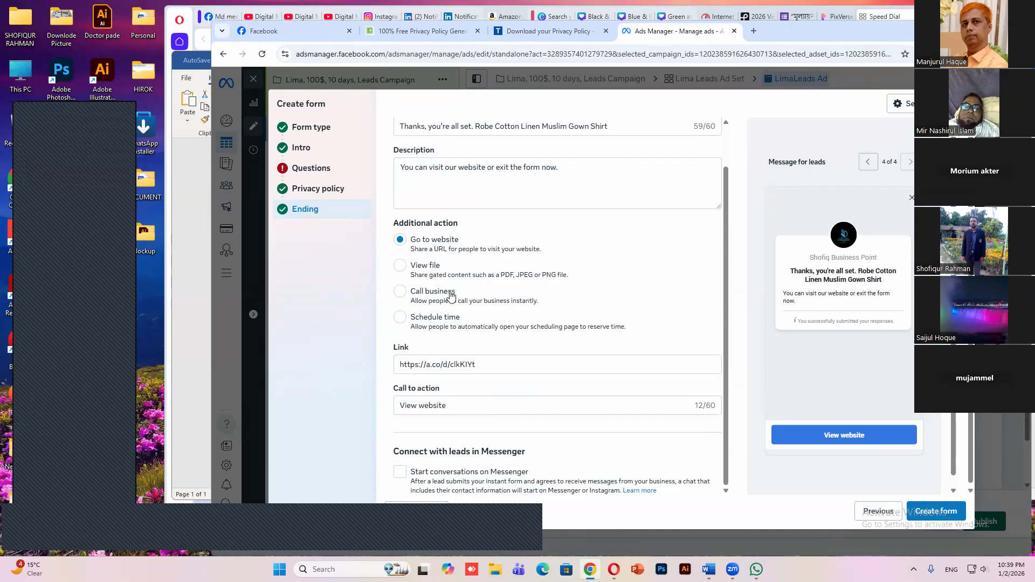
Fill the Questions contact information description with the "A Panjabi is usually made from cotton or silk fabric" paragraph from Word, and create the form
{"action": "left_click", "coordinate": [313, 169]}
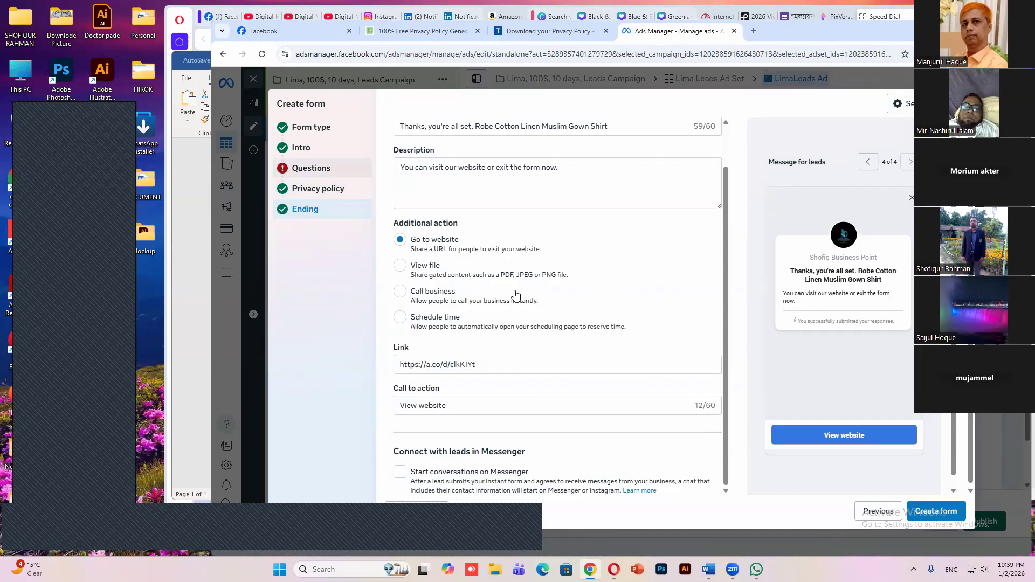
{"action": "left_click", "coordinate": [477, 239]}
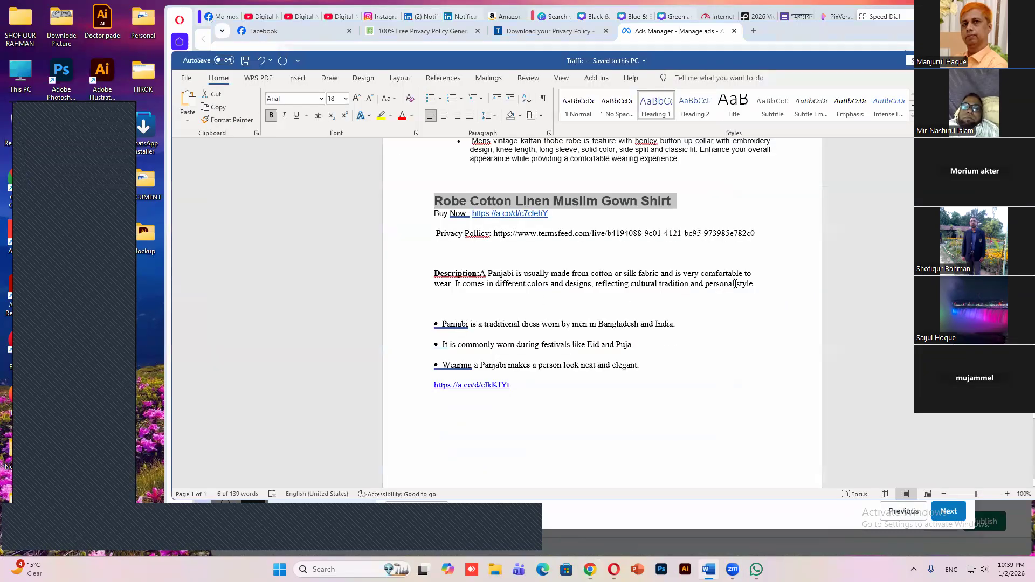
{"action": "left_click_drag", "start_coordinate": [755, 284], "coordinate": [480, 274]}
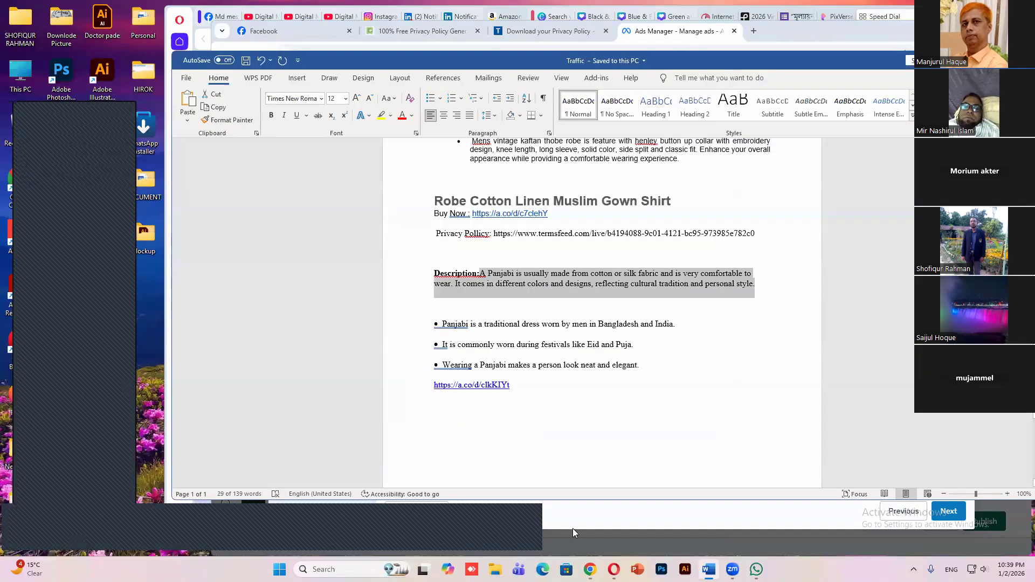
{"action": "right_click", "coordinate": [525, 277]}
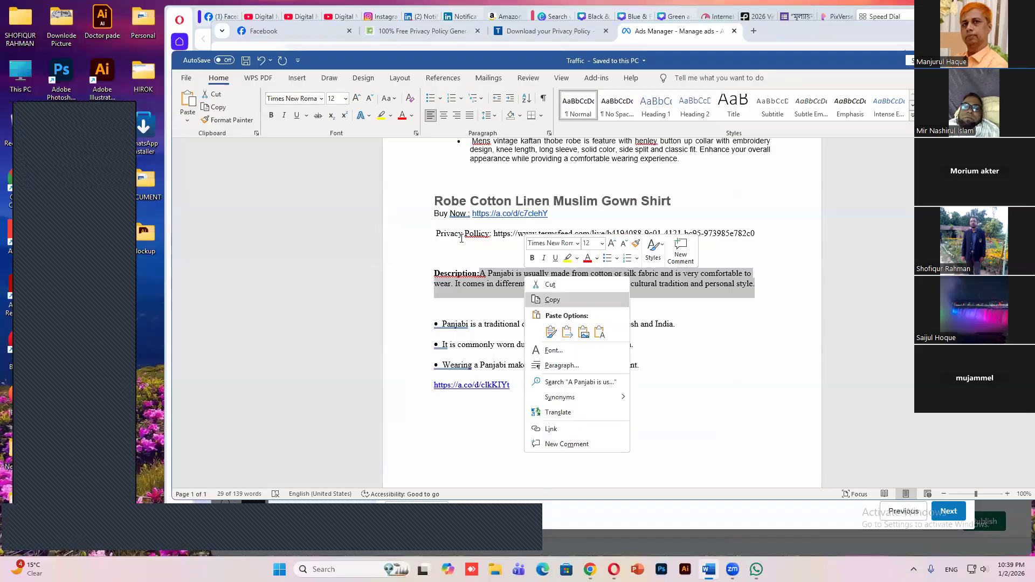
{"action": "left_click", "coordinate": [552, 299]}
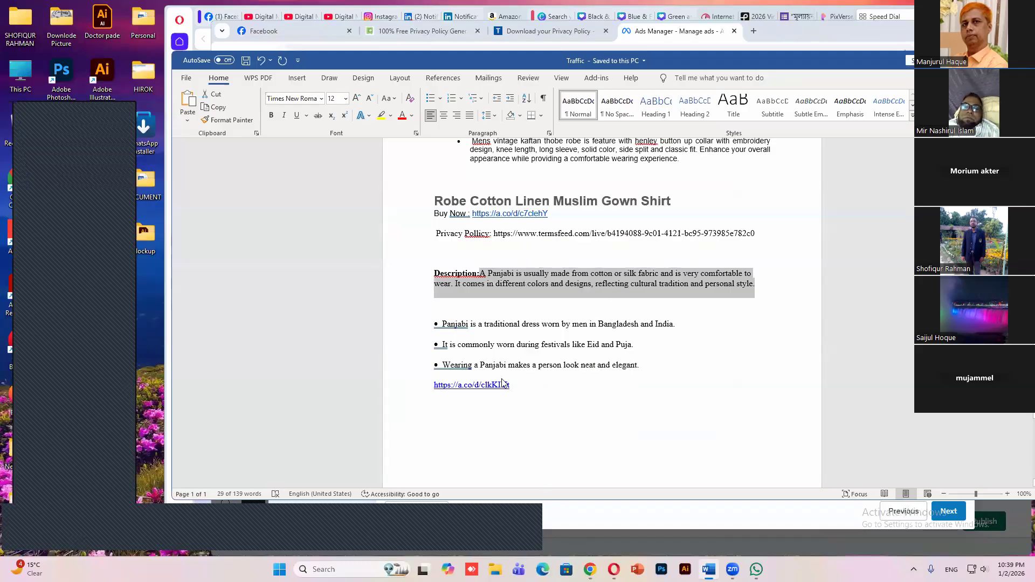
{"action": "key", "text": "alt+Tab"}
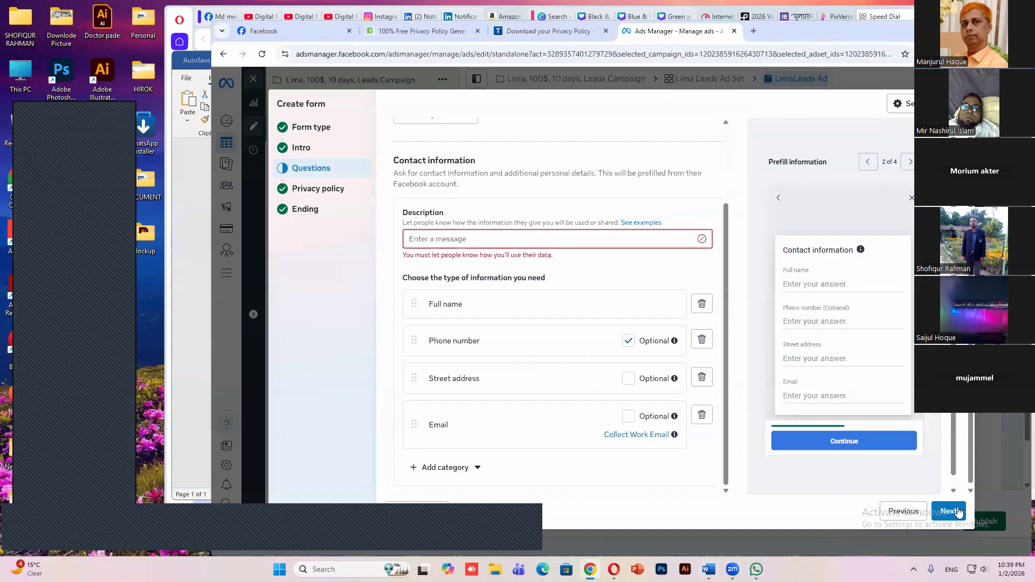
{"action": "right_click", "coordinate": [470, 241]}
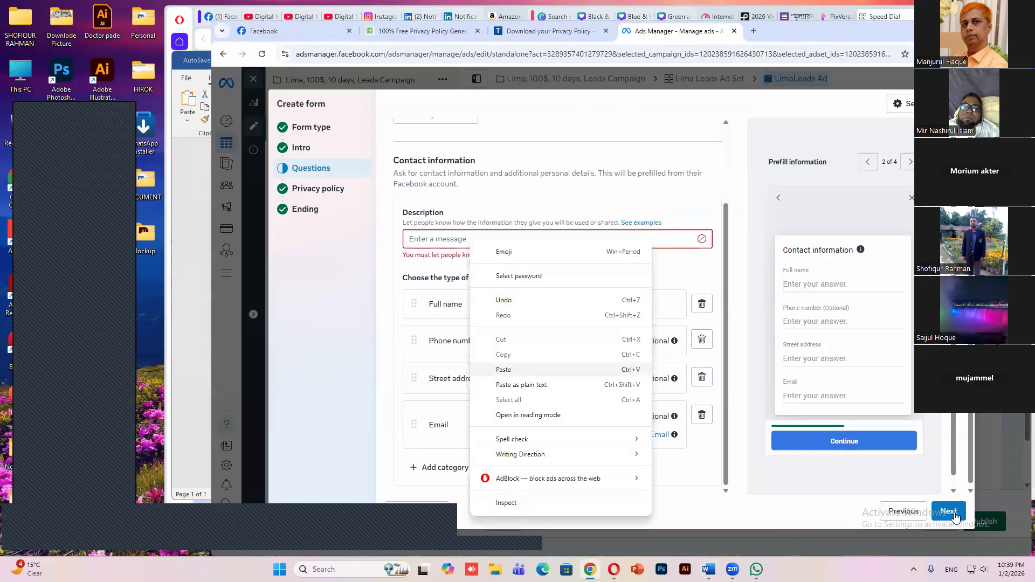
{"action": "left_click", "coordinate": [948, 511]}
{"action": "left_click", "coordinate": [947, 511]}
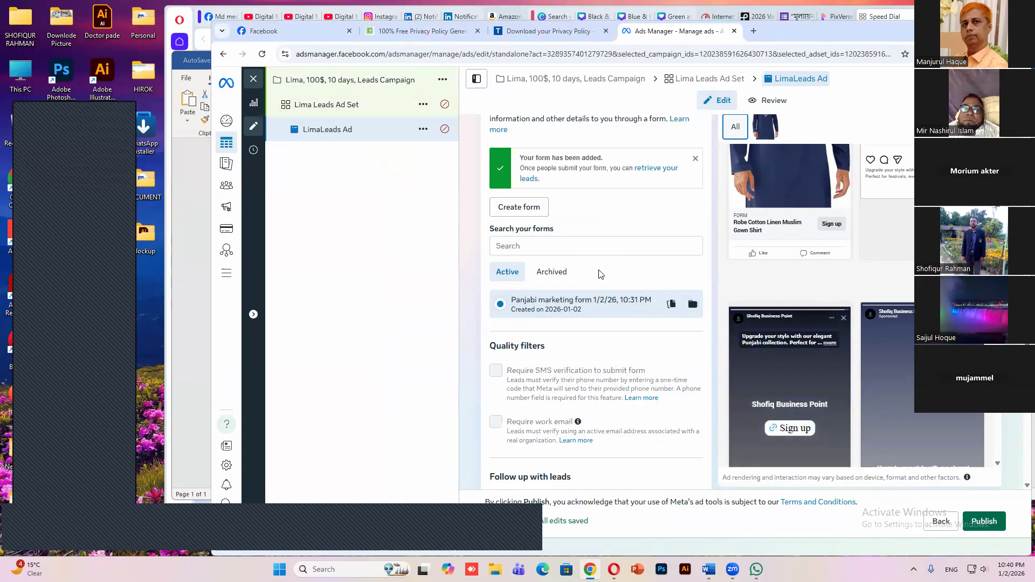
Review the ad's identity, format, media, primary text, headline, description and display link
{"action": "scroll", "coordinate": [601, 274], "scroll_direction": "up", "scroll_amount": 5}
{"action": "scroll", "coordinate": [612, 266], "scroll_direction": "up", "scroll_amount": 3}
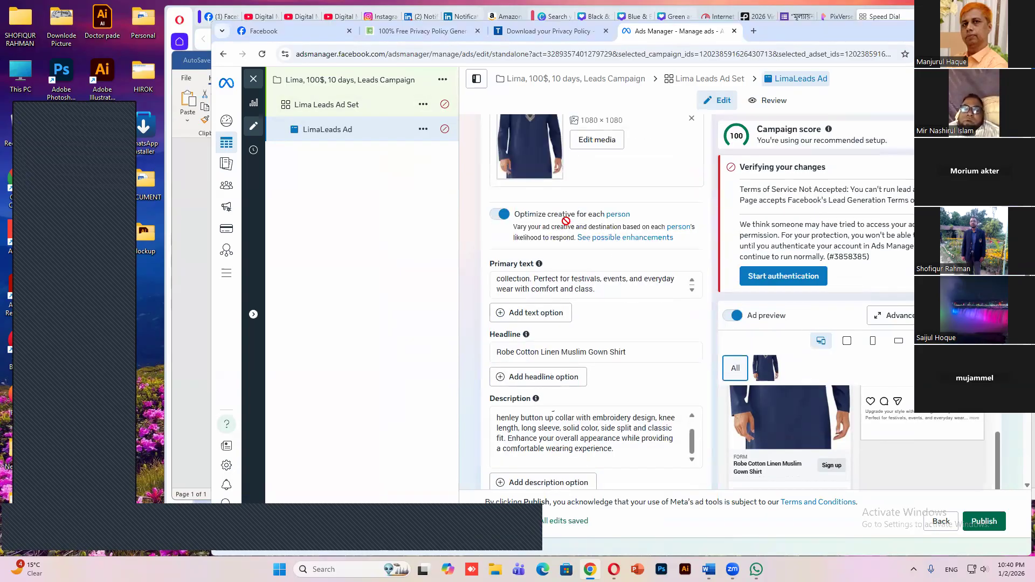
{"action": "scroll", "coordinate": [587, 253], "scroll_direction": "up", "scroll_amount": 6}
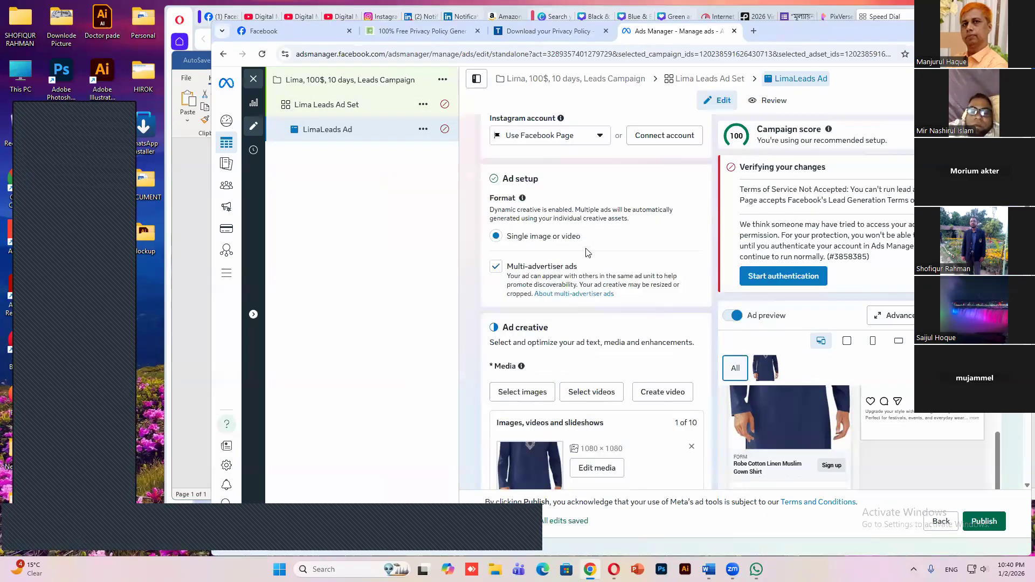
{"action": "scroll", "coordinate": [603, 268], "scroll_direction": "up", "scroll_amount": 3}
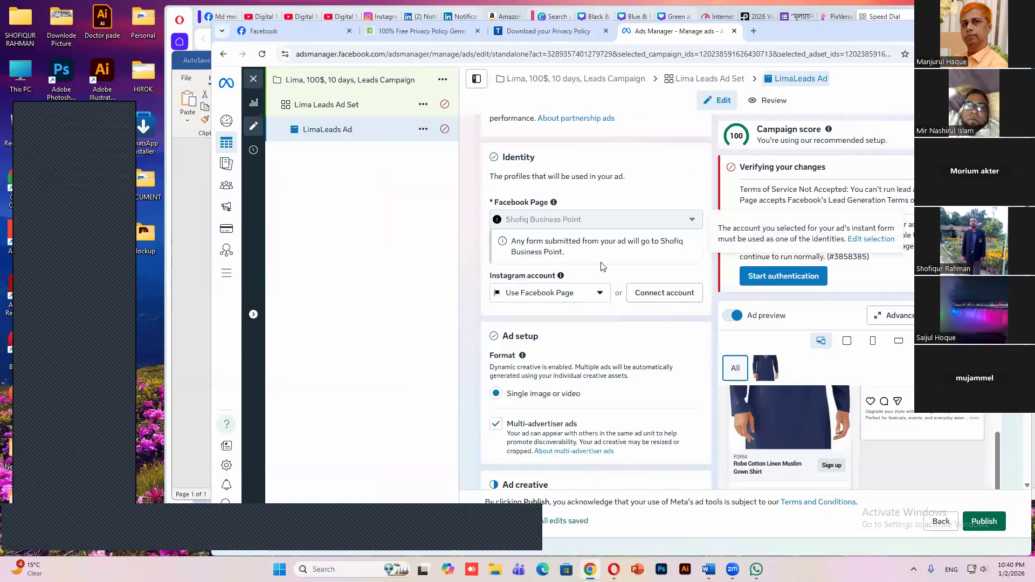
{"action": "scroll", "coordinate": [602, 267], "scroll_direction": "up", "scroll_amount": 2}
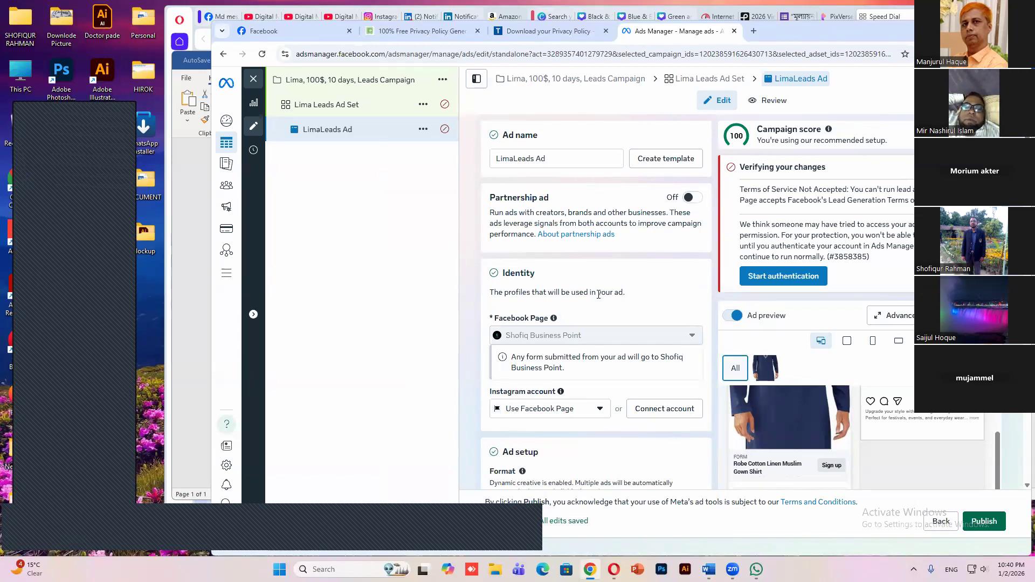
{"action": "scroll", "coordinate": [598, 294], "scroll_direction": "down", "scroll_amount": 10}
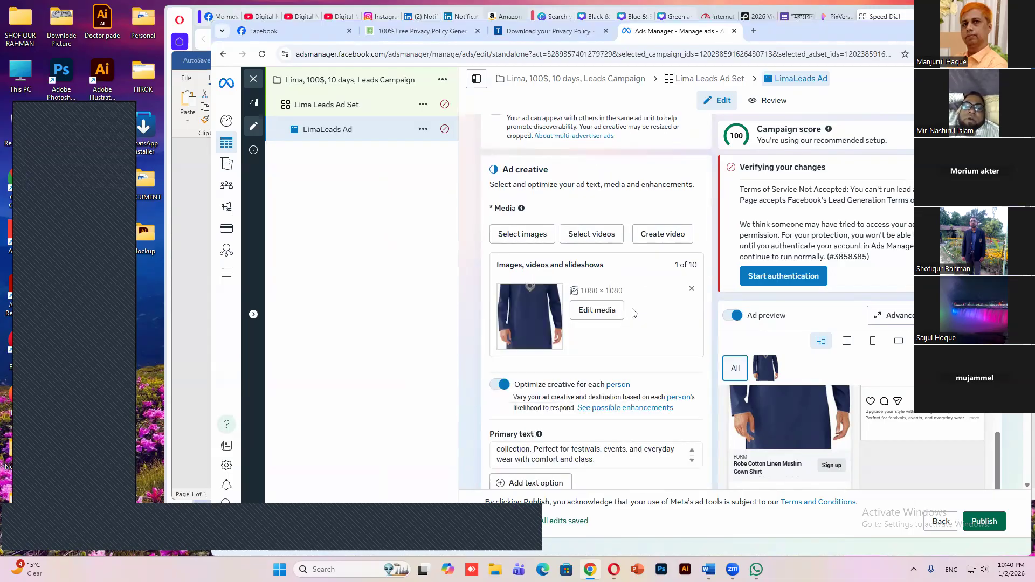
{"action": "scroll", "coordinate": [632, 310], "scroll_direction": "down", "scroll_amount": 1}
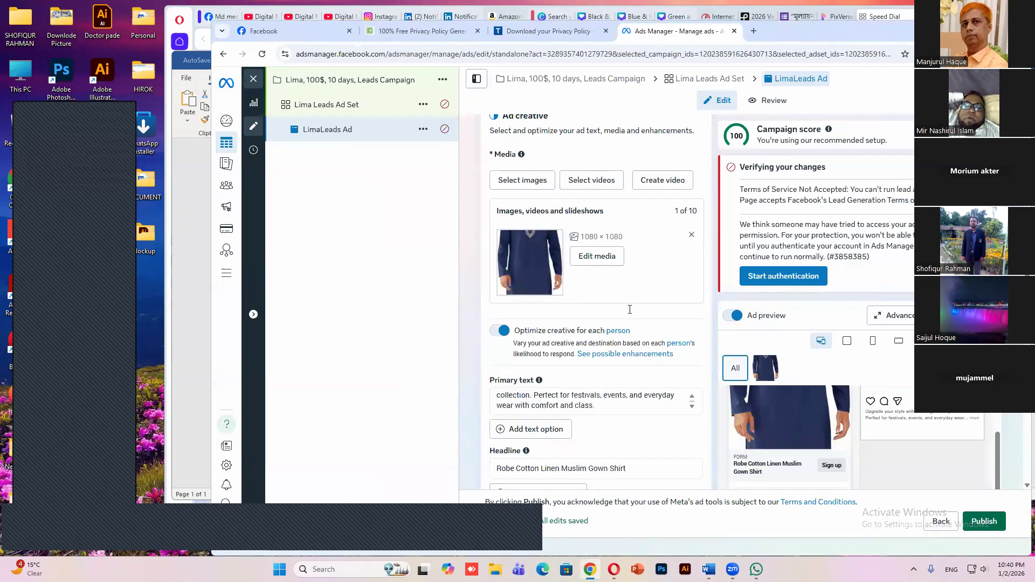
{"action": "scroll", "coordinate": [630, 309], "scroll_direction": "down", "scroll_amount": 3}
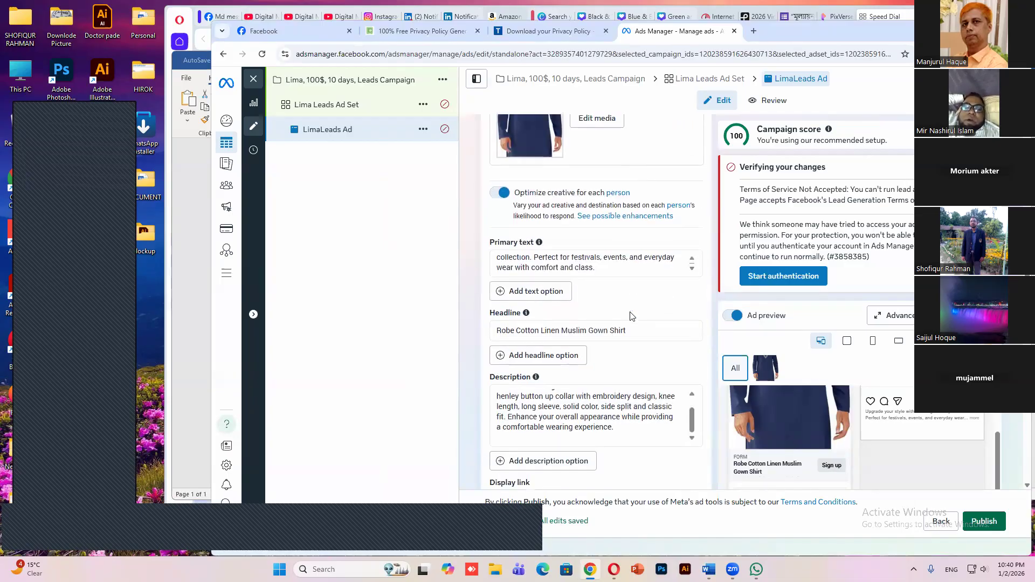
{"action": "scroll", "coordinate": [632, 316], "scroll_direction": "down", "scroll_amount": 1}
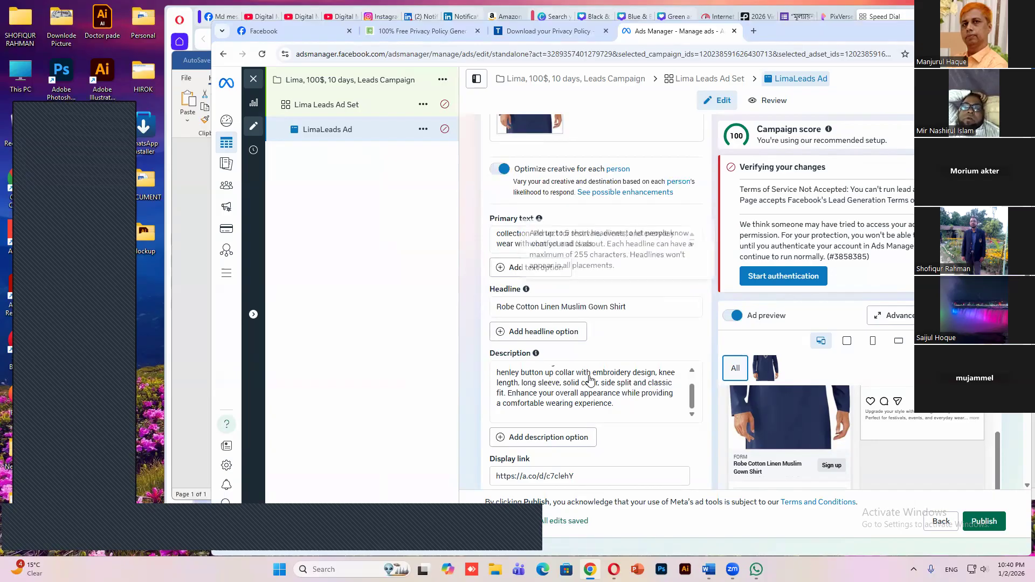
Open the ad set and review its conversion, dynamic creative, budget and schedule, and audience settings
{"action": "scroll", "coordinate": [590, 377], "scroll_direction": "down", "scroll_amount": 6}
{"action": "scroll", "coordinate": [589, 374], "scroll_direction": "down", "scroll_amount": 3}
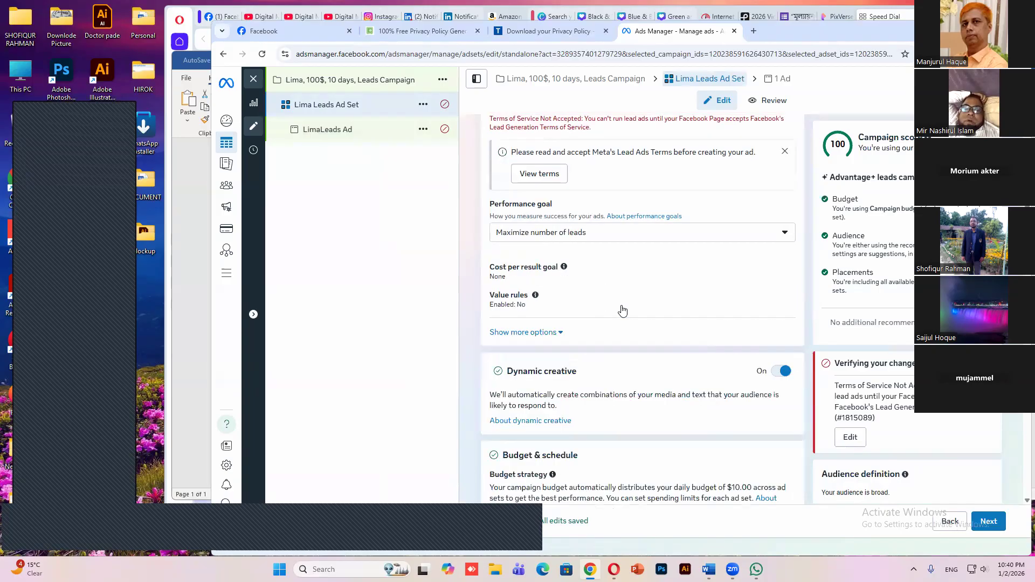
{"action": "scroll", "coordinate": [619, 310], "scroll_direction": "down", "scroll_amount": 1}
{"action": "scroll", "coordinate": [599, 317], "scroll_direction": "down", "scroll_amount": 3}
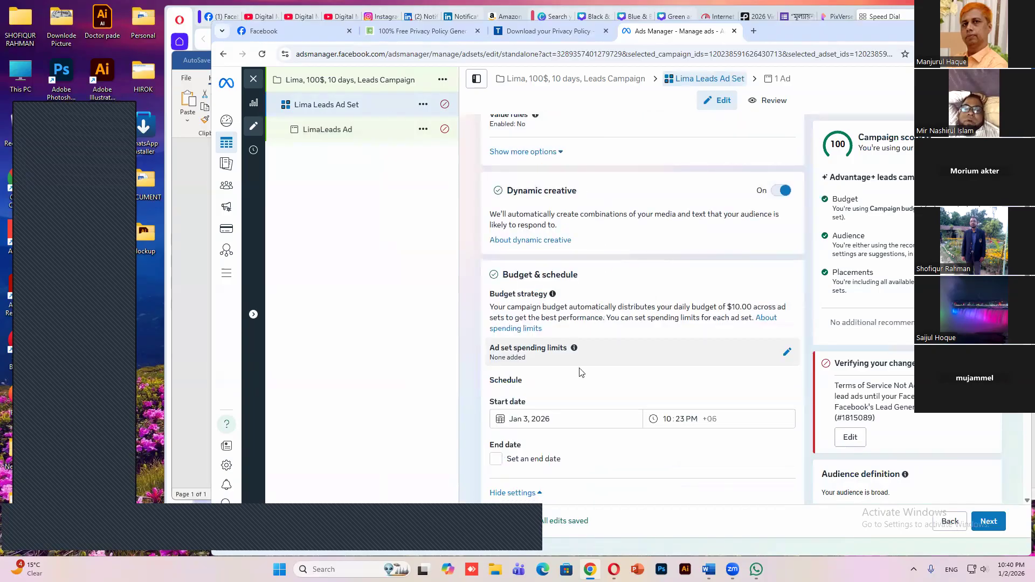
{"action": "scroll", "coordinate": [588, 264], "scroll_direction": "down", "scroll_amount": 5}
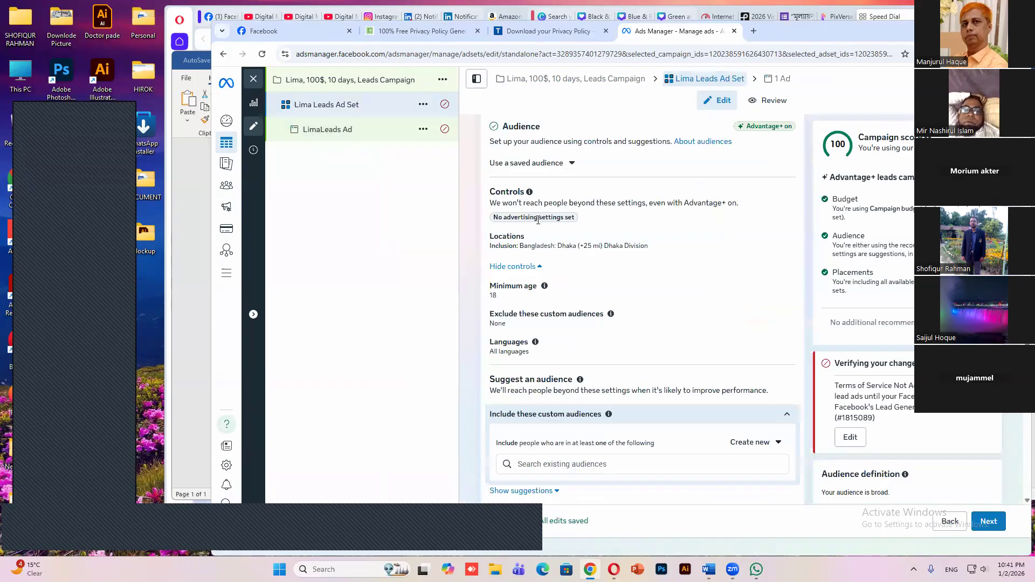
{"action": "left_click", "coordinate": [338, 128]}
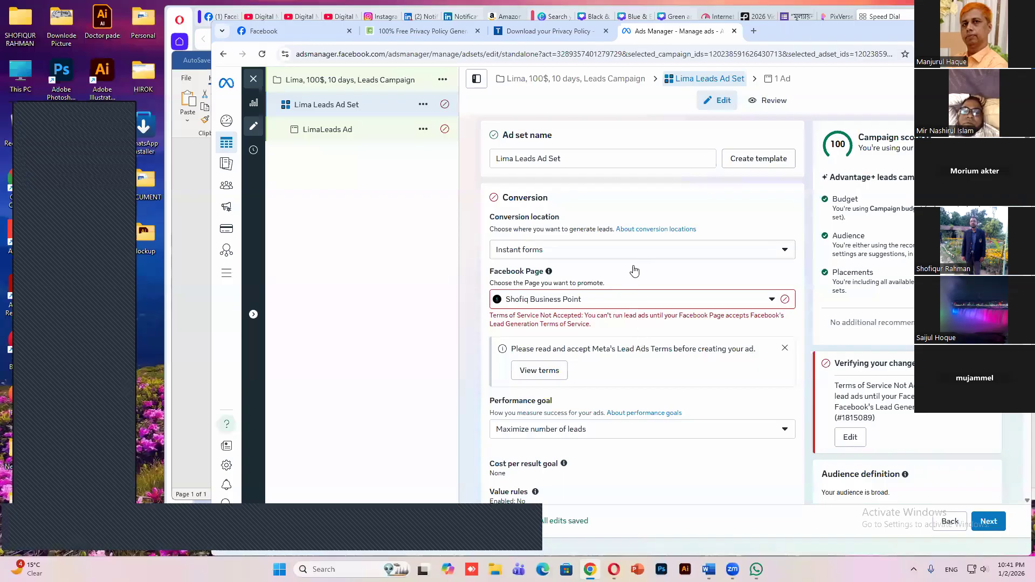
{"action": "scroll", "coordinate": [658, 271], "scroll_direction": "down", "scroll_amount": 5}
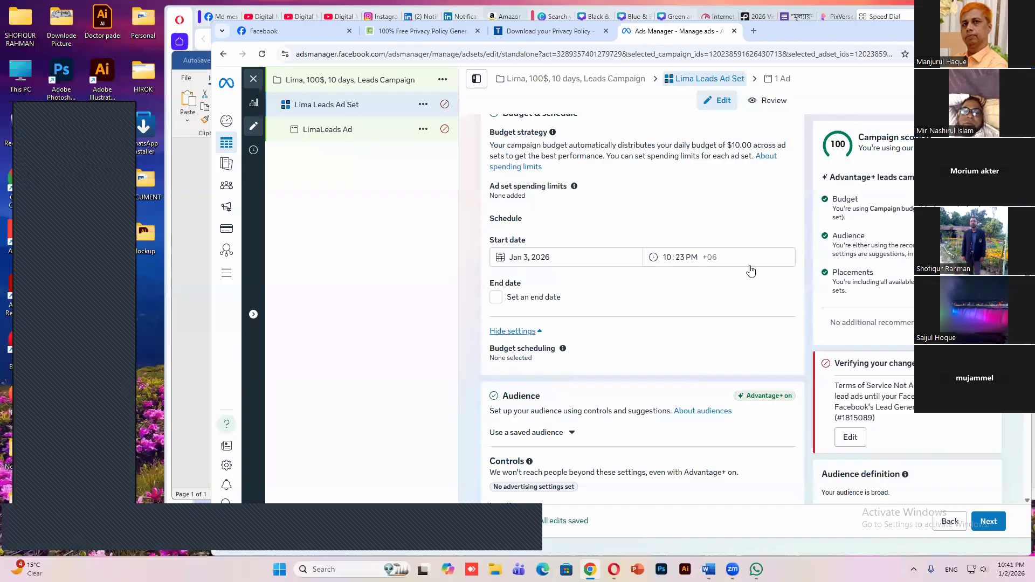
{"action": "scroll", "coordinate": [782, 255], "scroll_direction": "down", "scroll_amount": 1}
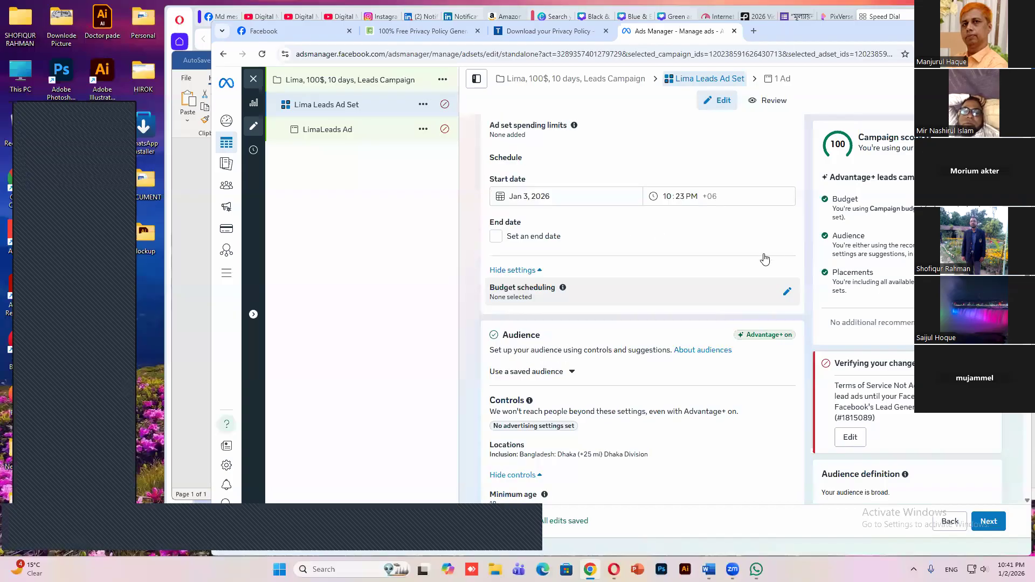
{"action": "scroll", "coordinate": [652, 296], "scroll_direction": "up", "scroll_amount": 5}
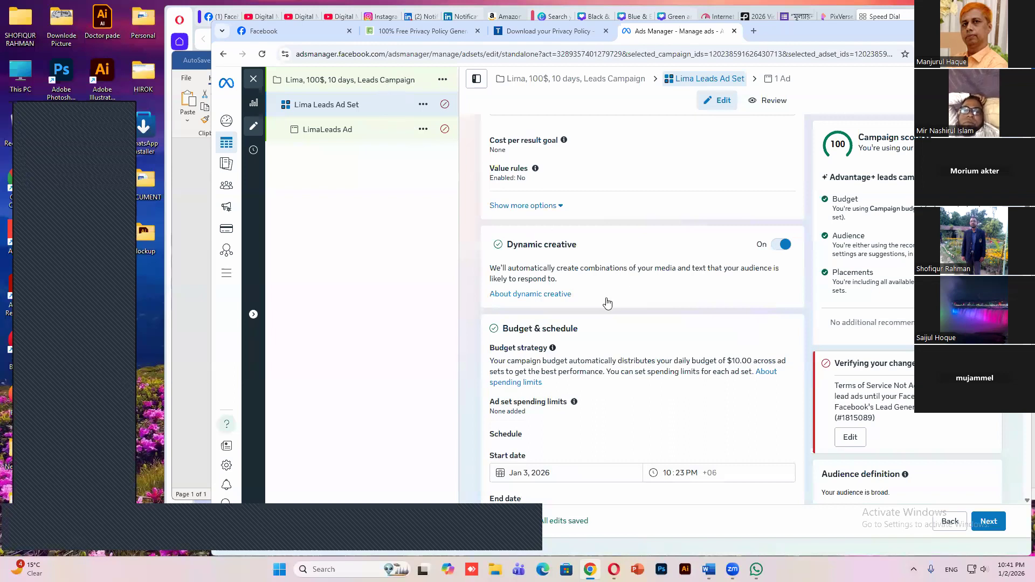
Recheck the ad set's conversion location, performance goal and dynamic creative settings, and continue to the ad
{"action": "scroll", "coordinate": [615, 299], "scroll_direction": "up", "scroll_amount": 8}
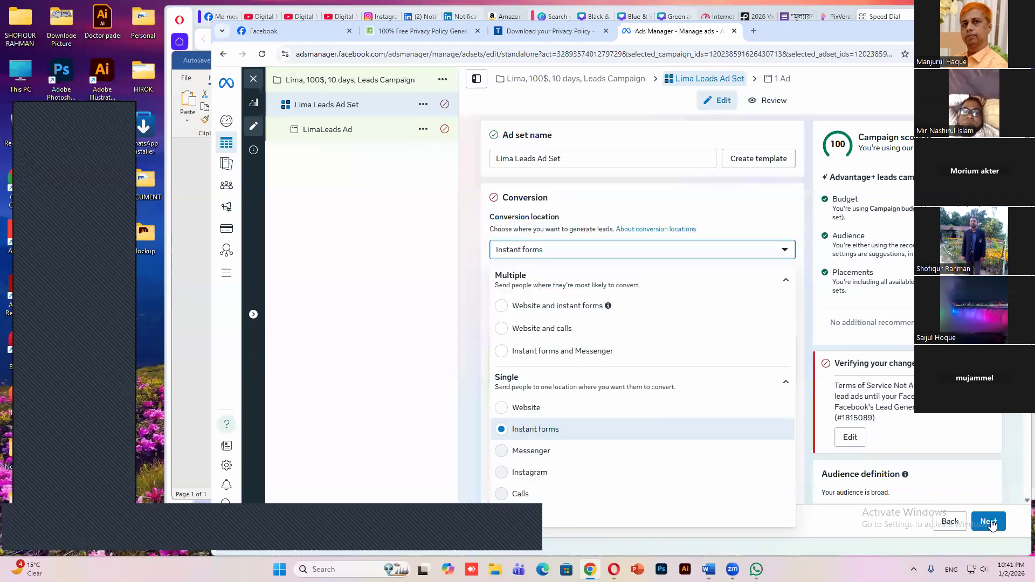
{"action": "scroll", "coordinate": [631, 375], "scroll_direction": "down", "scroll_amount": 8}
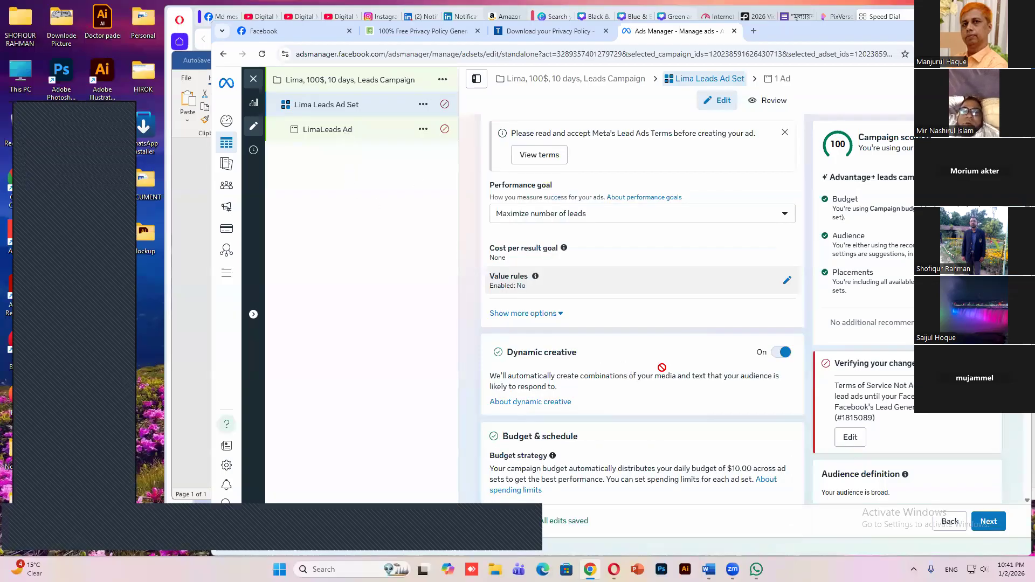
{"action": "scroll", "coordinate": [636, 322], "scroll_direction": "up", "scroll_amount": 1}
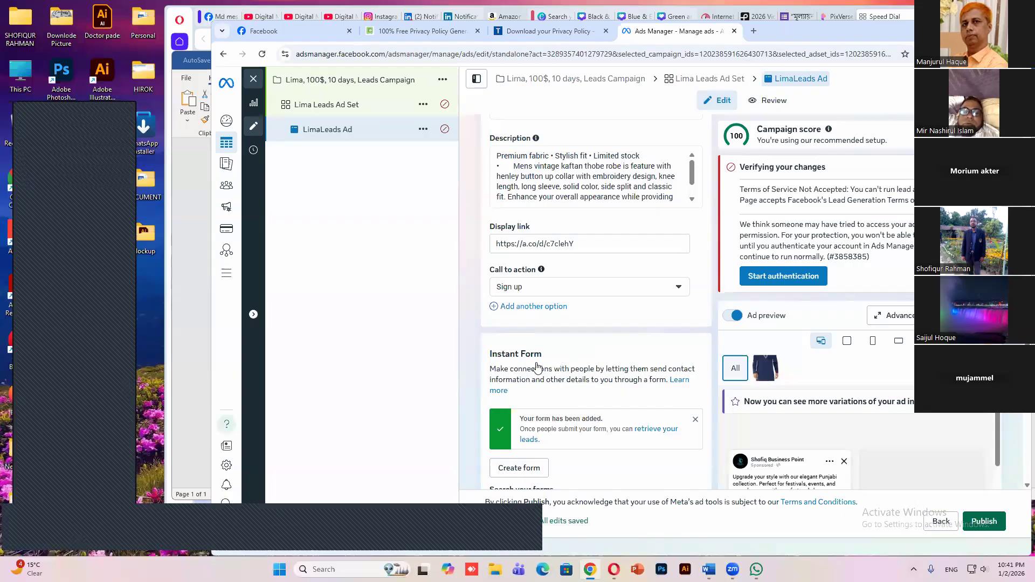
Check the ad's attached instant form and quality filters, and look back over its text fields, identity and format
{"action": "scroll", "coordinate": [635, 364], "scroll_direction": "down", "scroll_amount": 2}
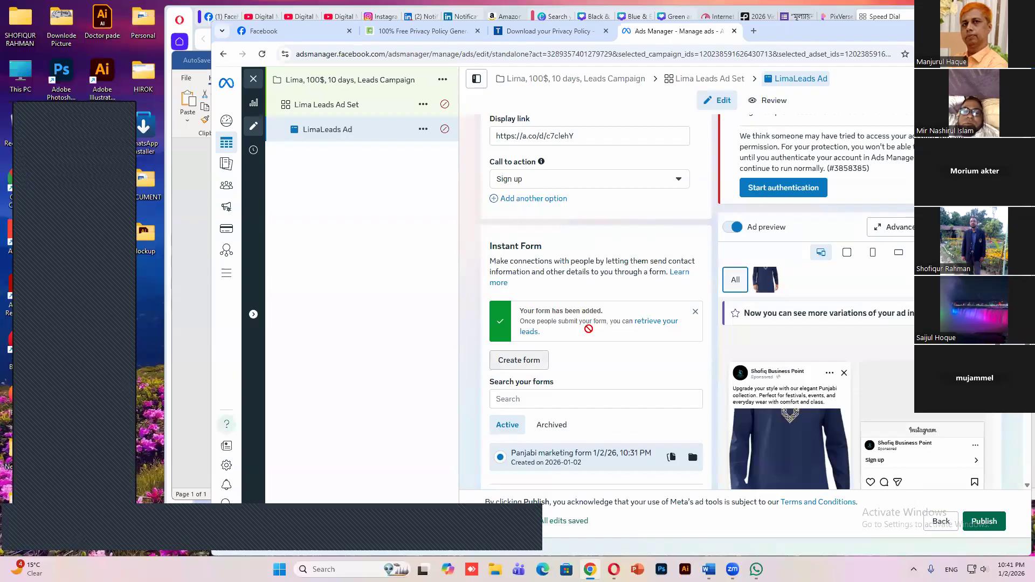
{"action": "scroll", "coordinate": [586, 336], "scroll_direction": "down", "scroll_amount": 2}
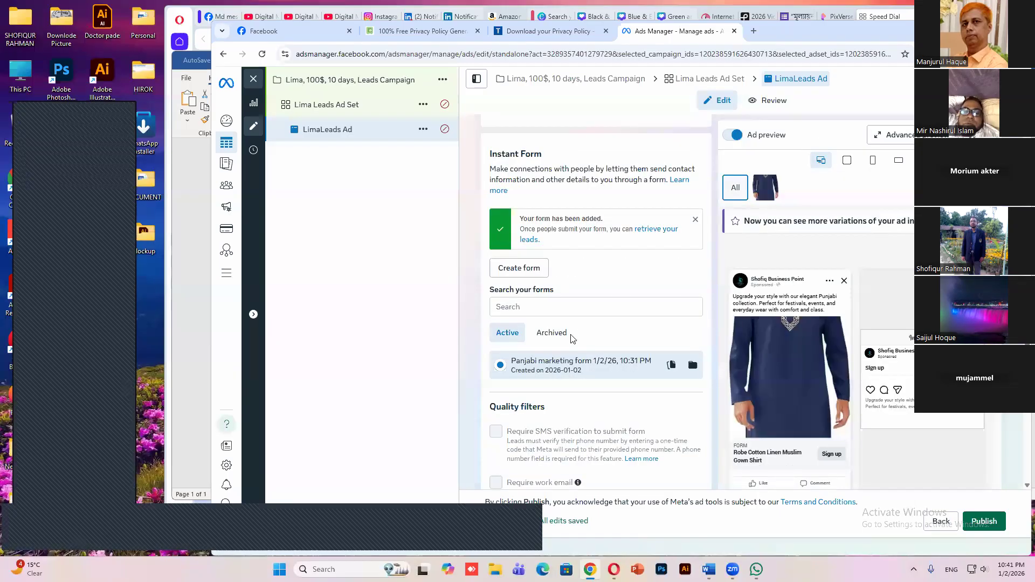
{"action": "scroll", "coordinate": [581, 333], "scroll_direction": "down", "scroll_amount": 2}
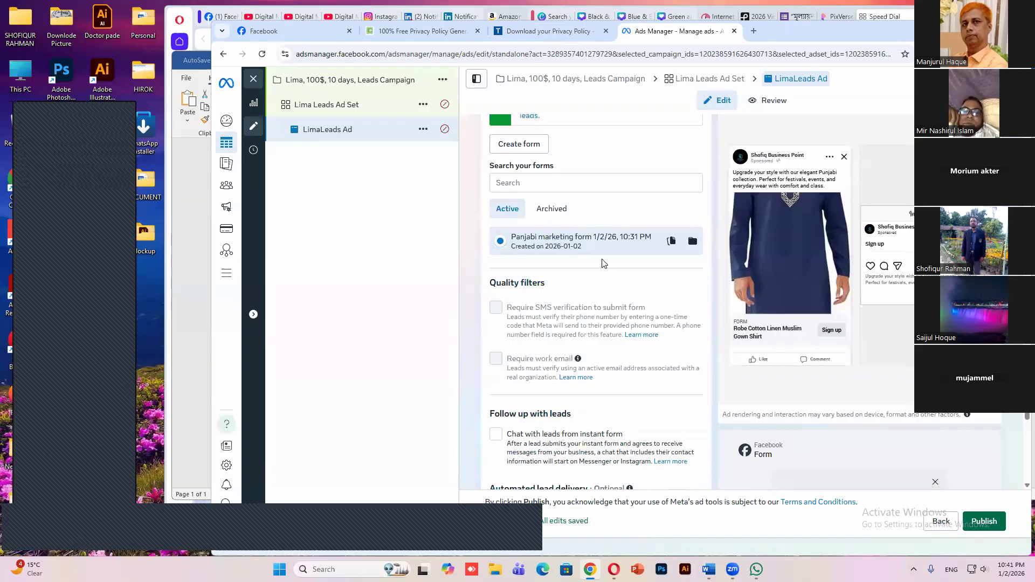
{"action": "scroll", "coordinate": [606, 237], "scroll_direction": "up", "scroll_amount": 2}
{"action": "scroll", "coordinate": [607, 235], "scroll_direction": "up", "scroll_amount": 5}
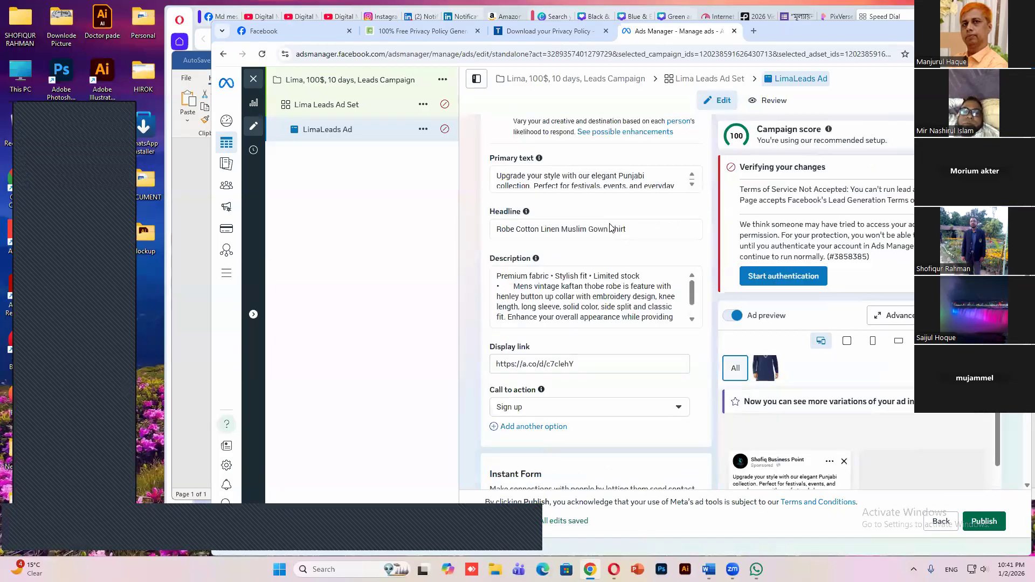
{"action": "scroll", "coordinate": [611, 227], "scroll_direction": "up", "scroll_amount": 8}
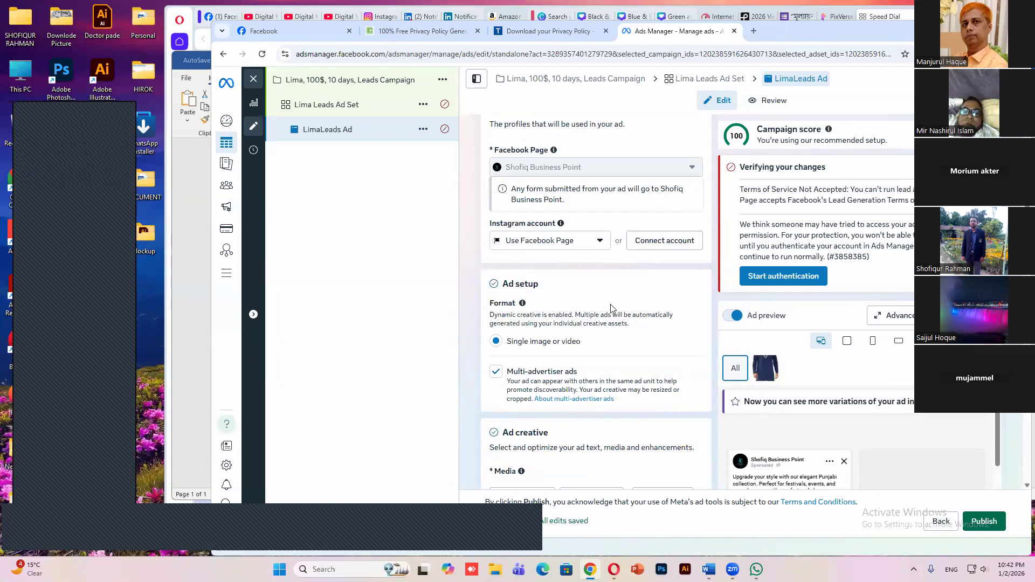
Review the ad from its media through the lead follow-up, automated lead delivery and tracking settings, and return to the ad setup
{"action": "scroll", "coordinate": [610, 305], "scroll_direction": "down", "scroll_amount": 5}
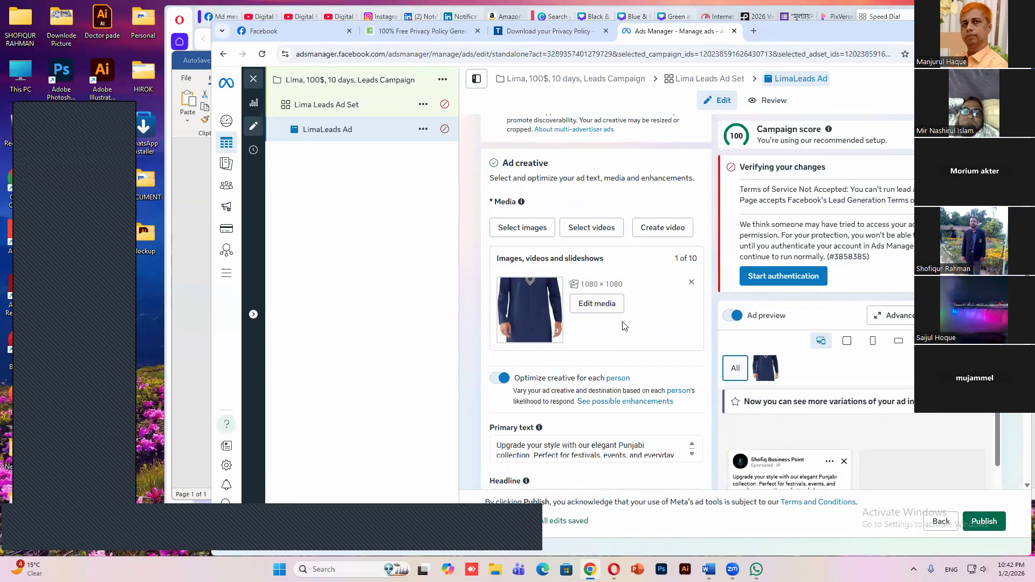
{"action": "scroll", "coordinate": [620, 324], "scroll_direction": "down", "scroll_amount": 10}
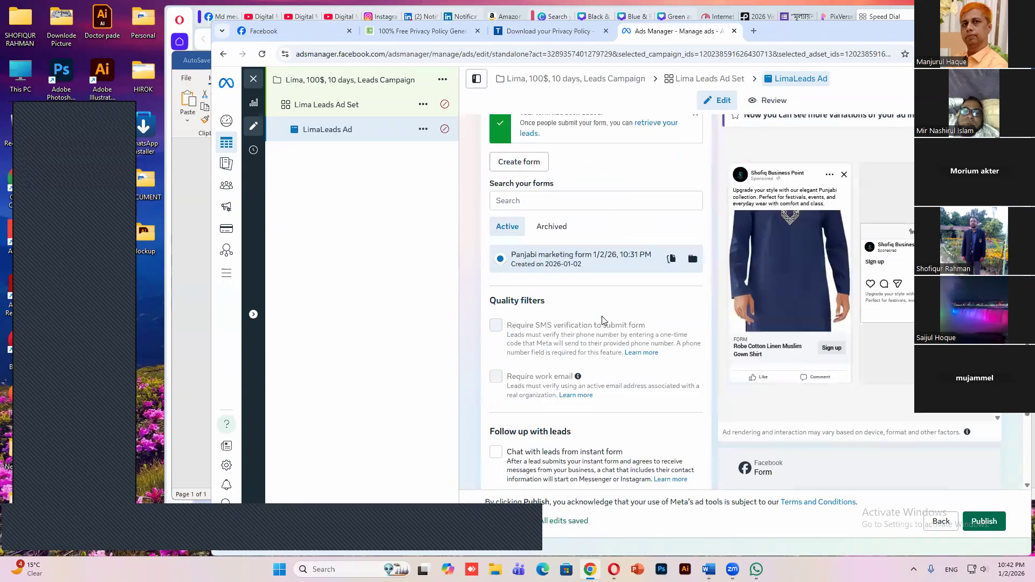
{"action": "scroll", "coordinate": [601, 315], "scroll_direction": "down", "scroll_amount": 3}
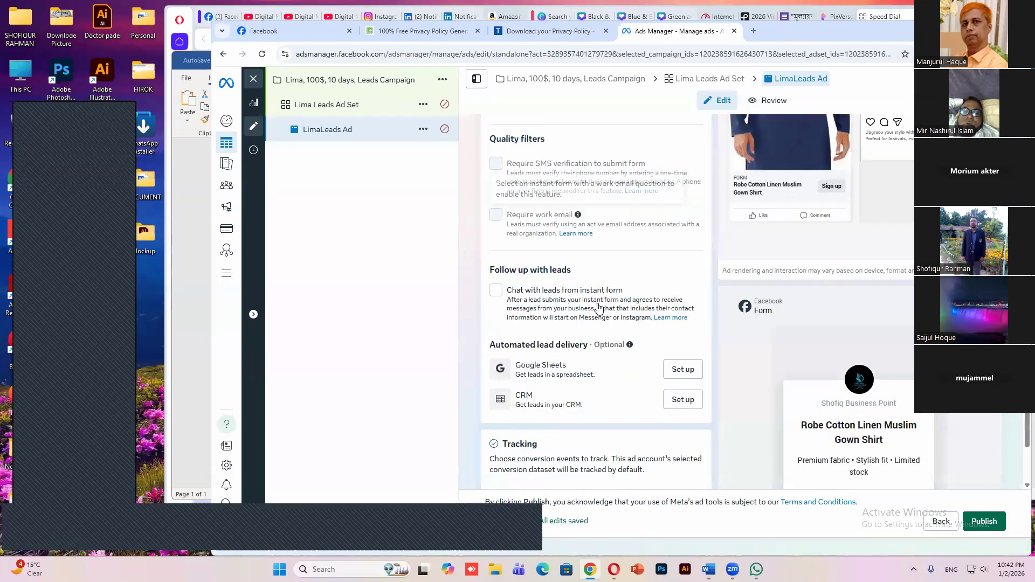
{"action": "scroll", "coordinate": [596, 345], "scroll_direction": "down", "scroll_amount": 1}
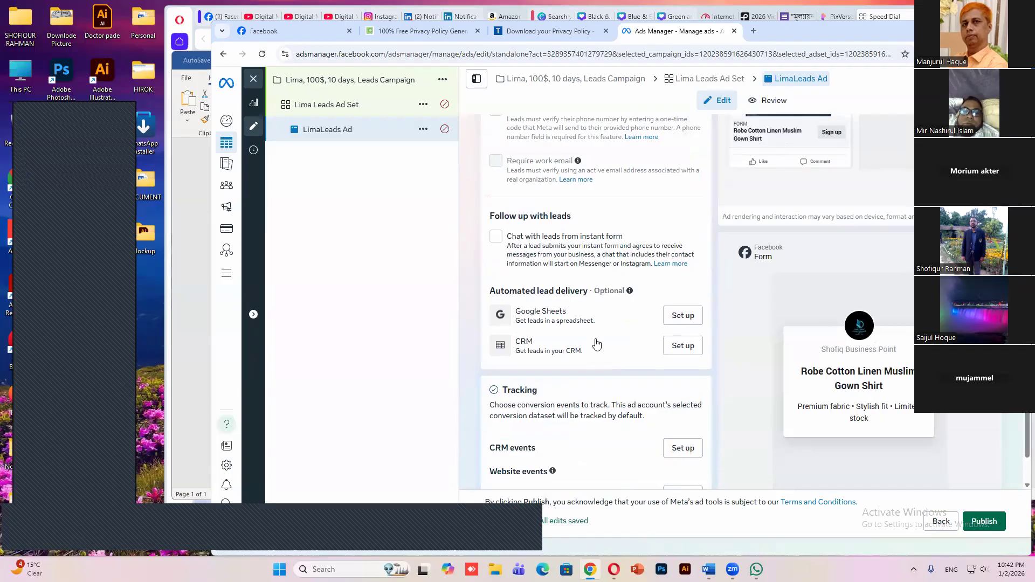
{"action": "scroll", "coordinate": [596, 344], "scroll_direction": "down", "scroll_amount": 2}
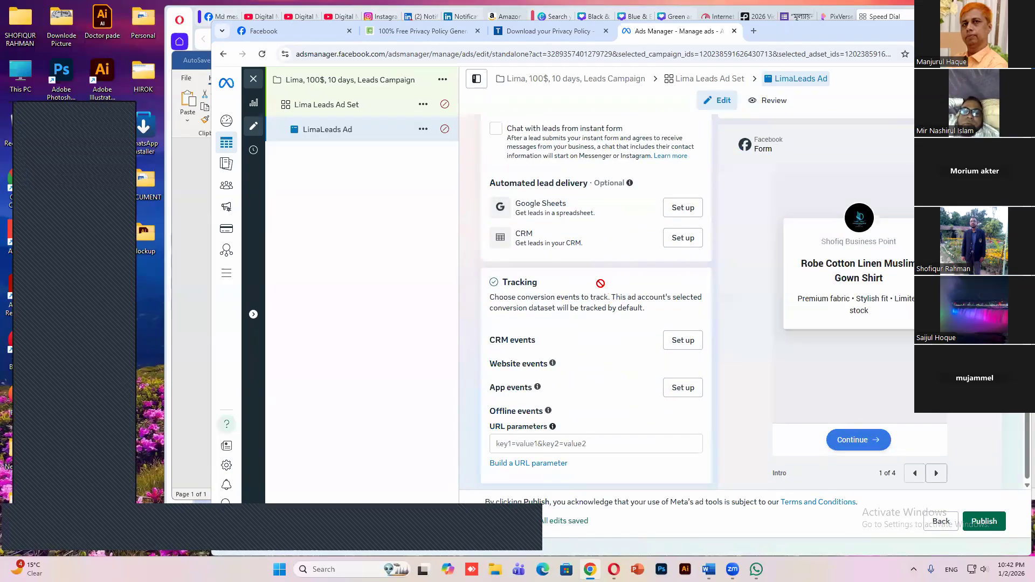
{"action": "scroll", "coordinate": [604, 269], "scroll_direction": "up", "scroll_amount": 3}
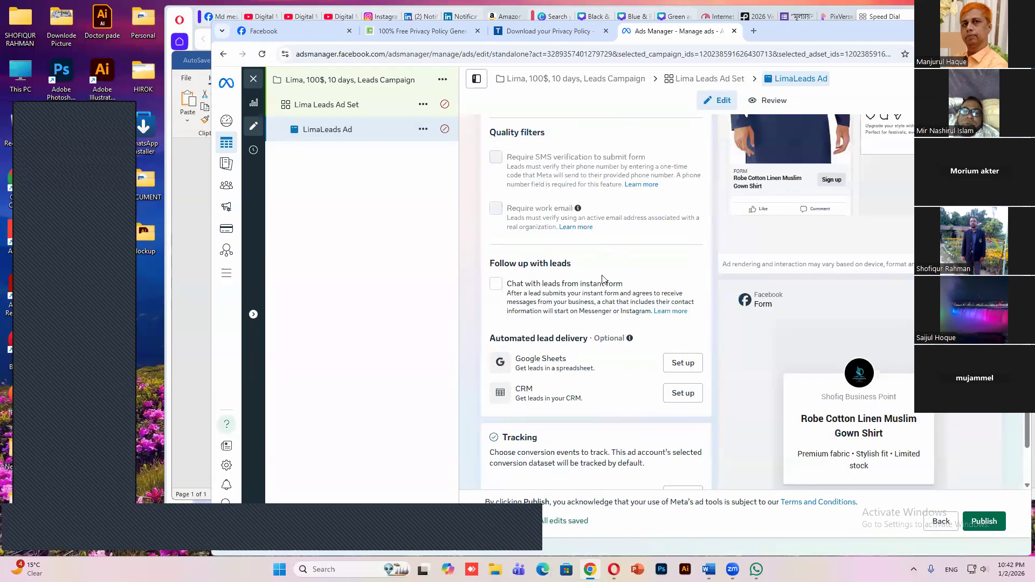
{"action": "scroll", "coordinate": [603, 279], "scroll_direction": "up", "scroll_amount": 6}
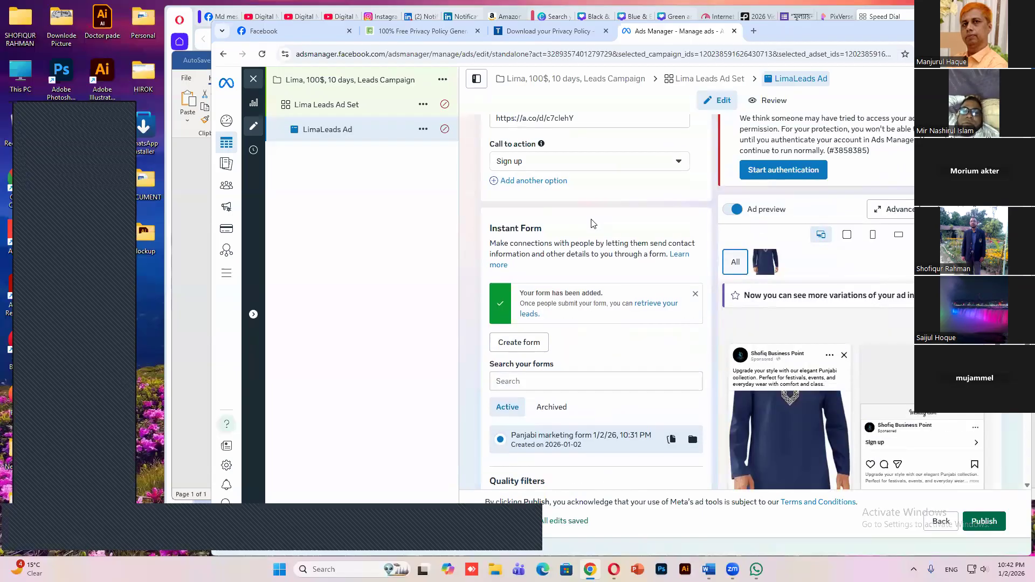
{"action": "scroll", "coordinate": [596, 235], "scroll_direction": "up", "scroll_amount": 2}
{"action": "scroll", "coordinate": [602, 242], "scroll_direction": "up", "scroll_amount": 7}
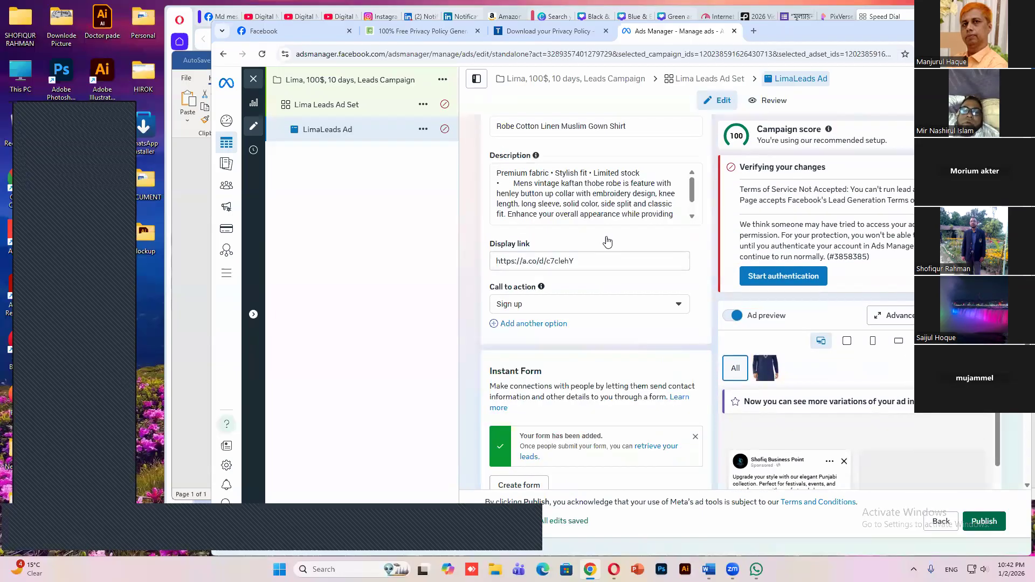
{"action": "scroll", "coordinate": [604, 240], "scroll_direction": "up", "scroll_amount": 3}
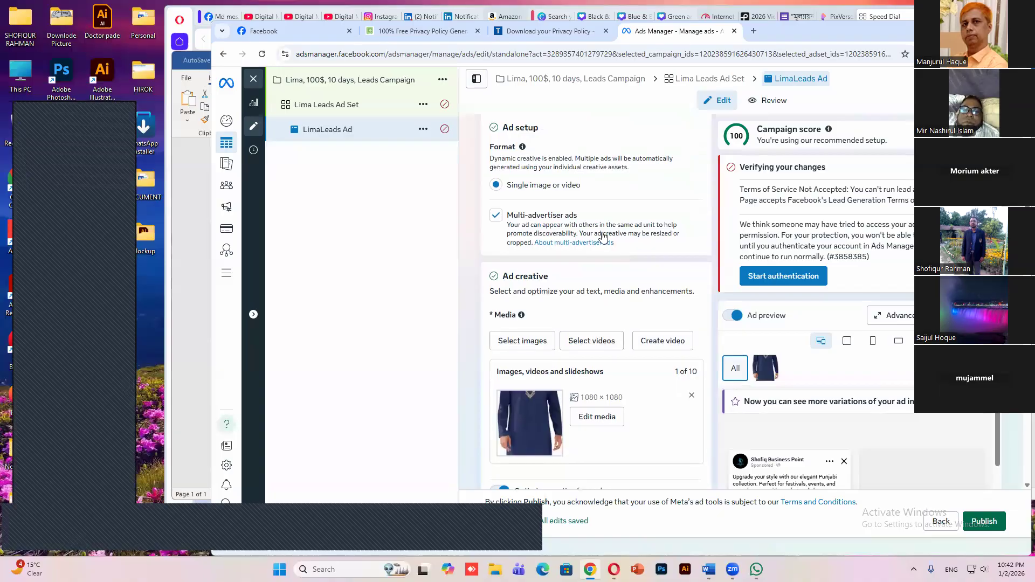